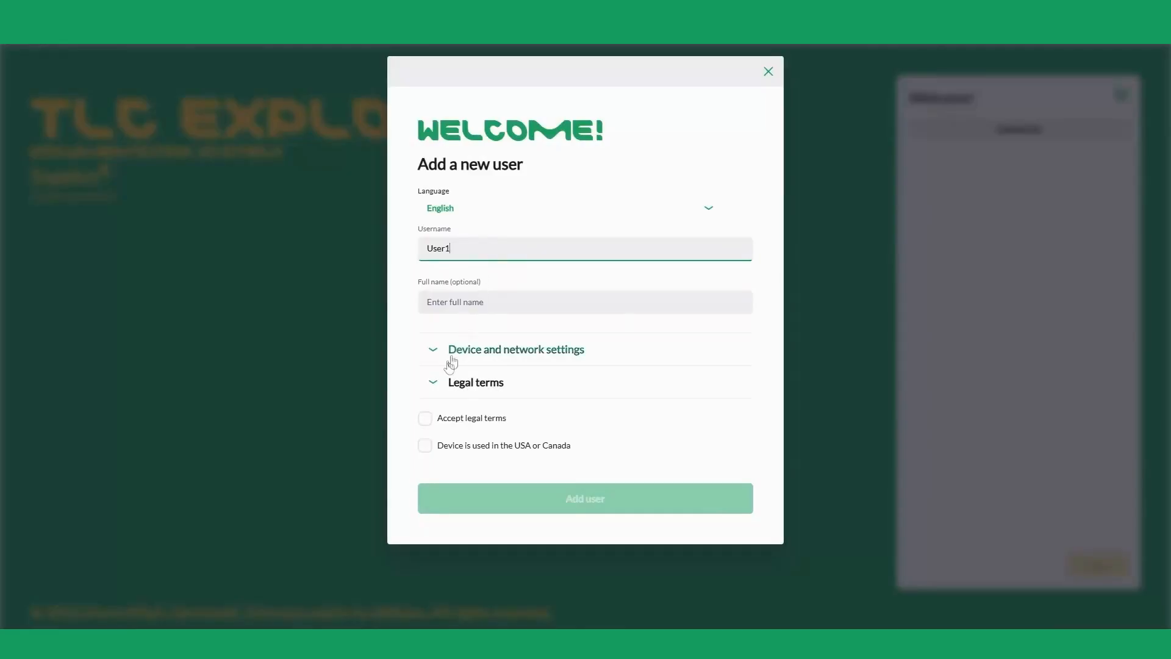
Step: Accept the legal terms and add the new user User1
{"action": "left_click", "coordinate": [426, 420]}
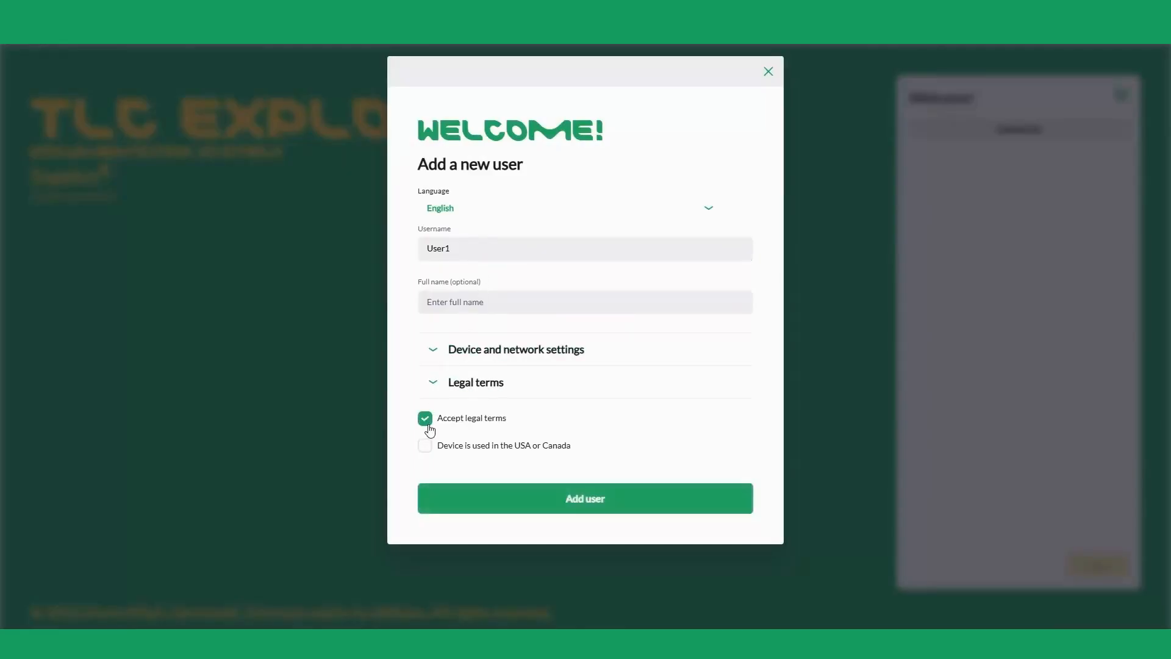
{"action": "left_click", "coordinate": [574, 501]}
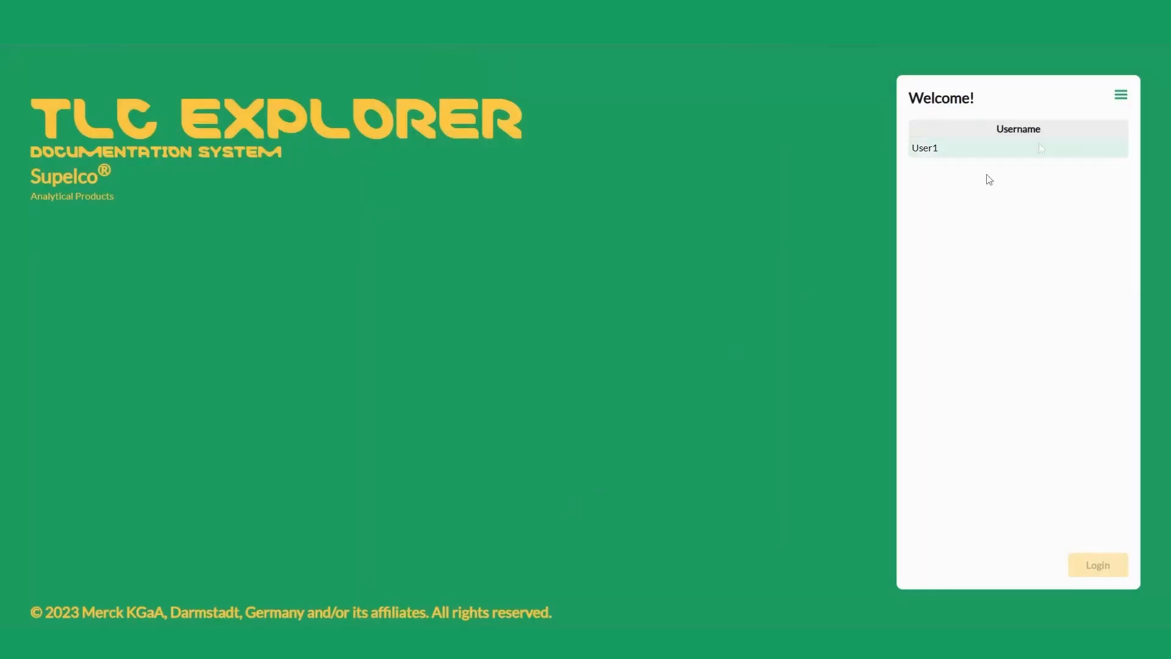
Step: Open user management in the device settings
{"action": "left_click", "coordinate": [1122, 97]}
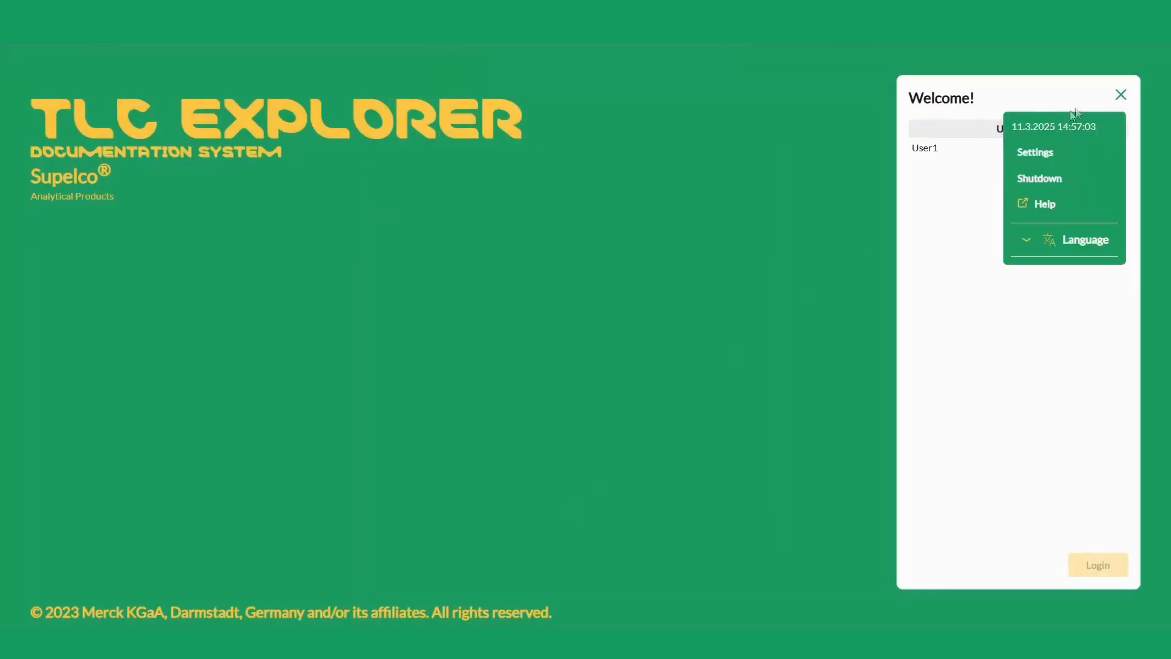
{"action": "left_click", "coordinate": [1040, 162]}
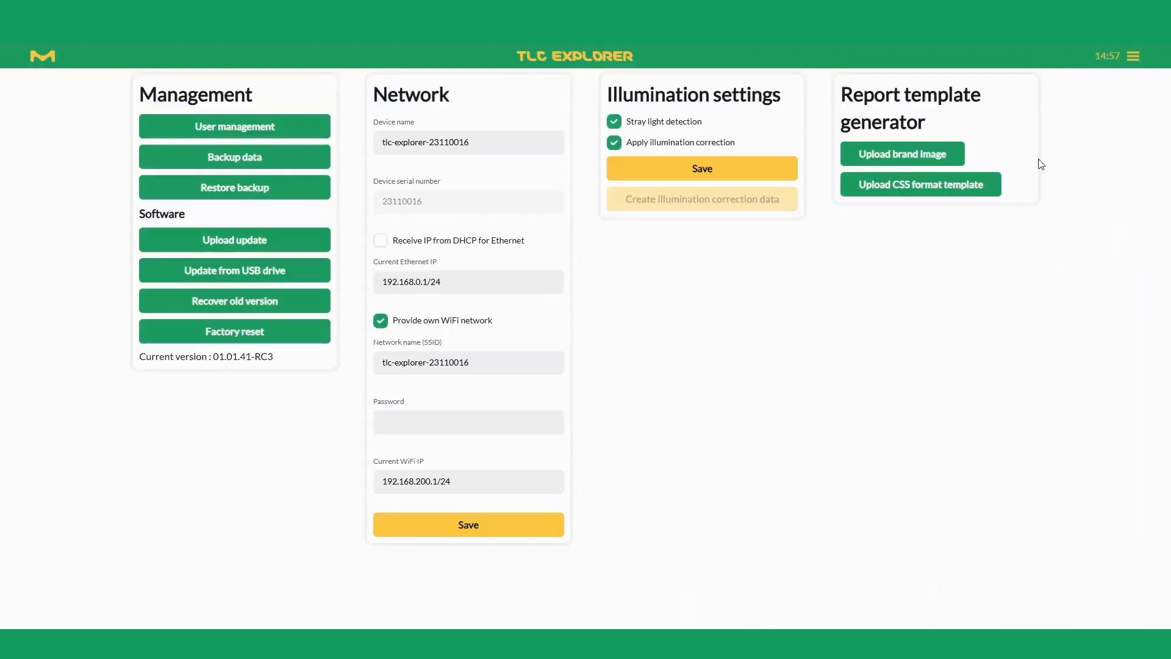
{"action": "left_click", "coordinate": [291, 131]}
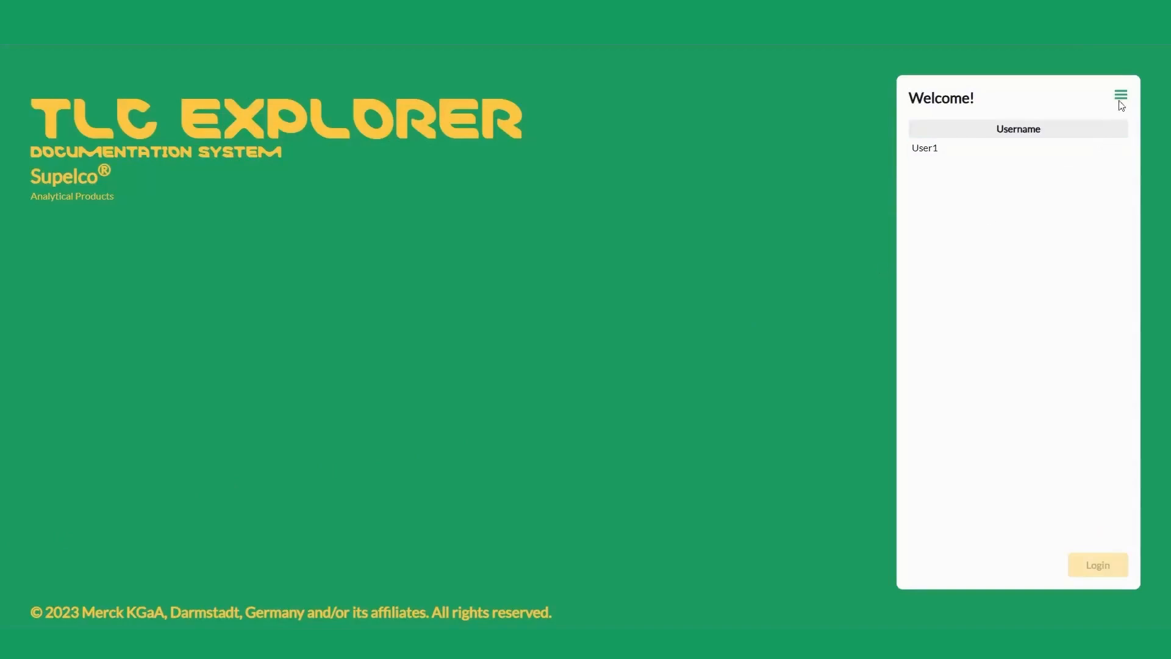
Step: Download the help manual Manual-TLC-Explorer.pdf and open it
{"action": "left_click", "coordinate": [1122, 96]}
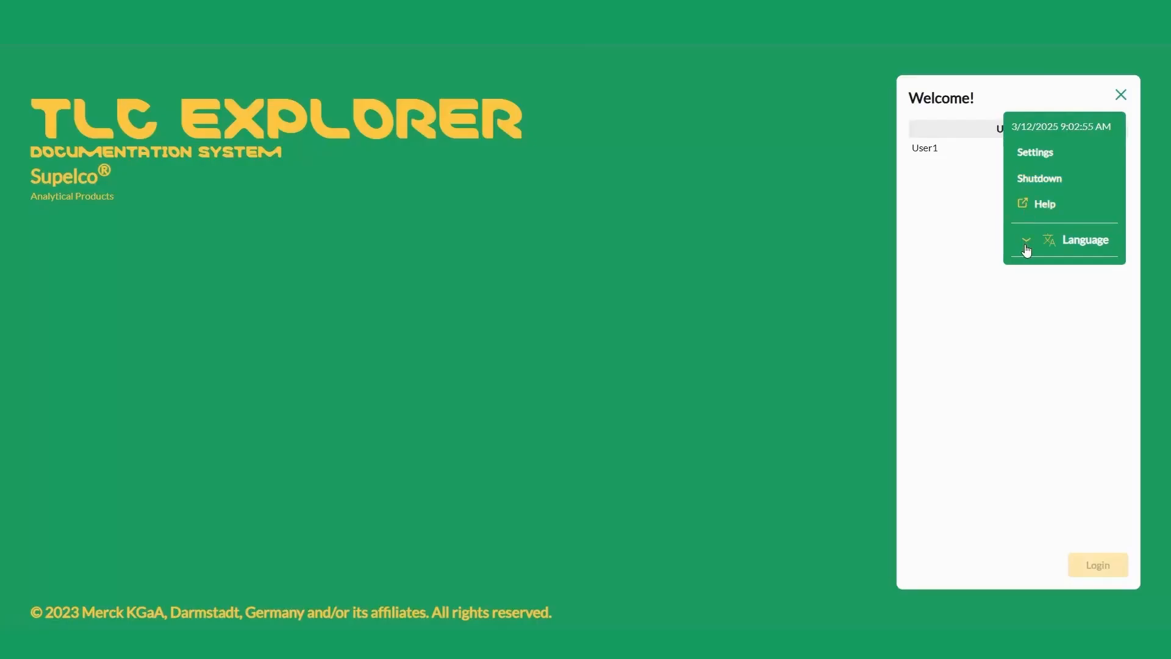
{"action": "left_click", "coordinate": [1030, 204]}
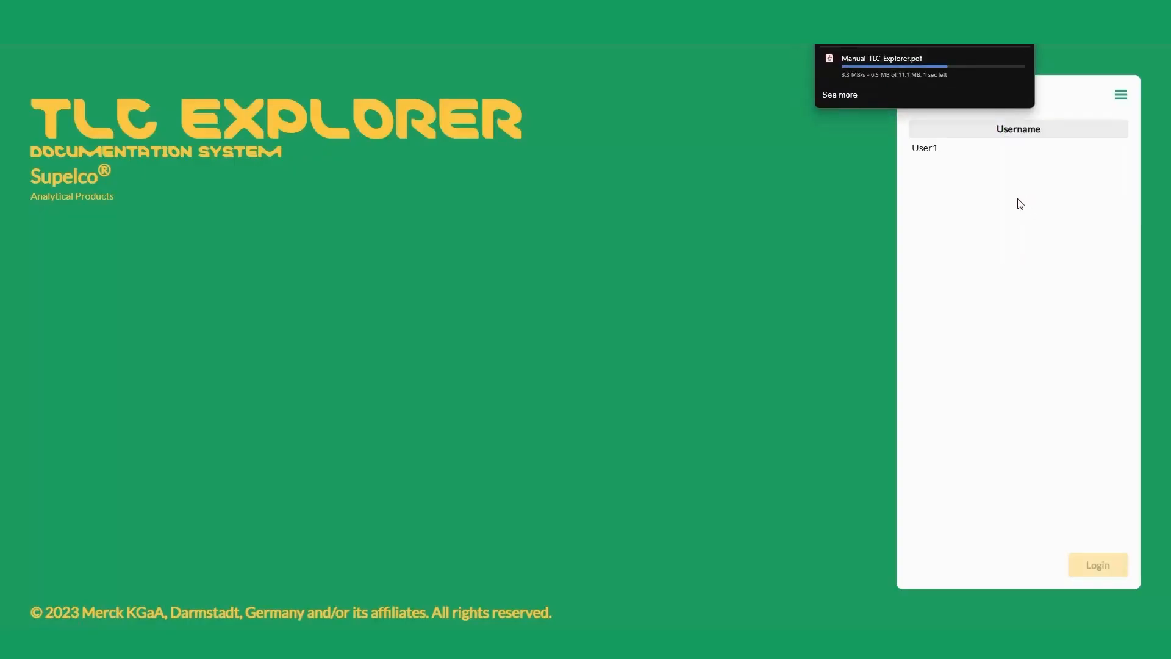
{"action": "left_click", "coordinate": [853, 69]}
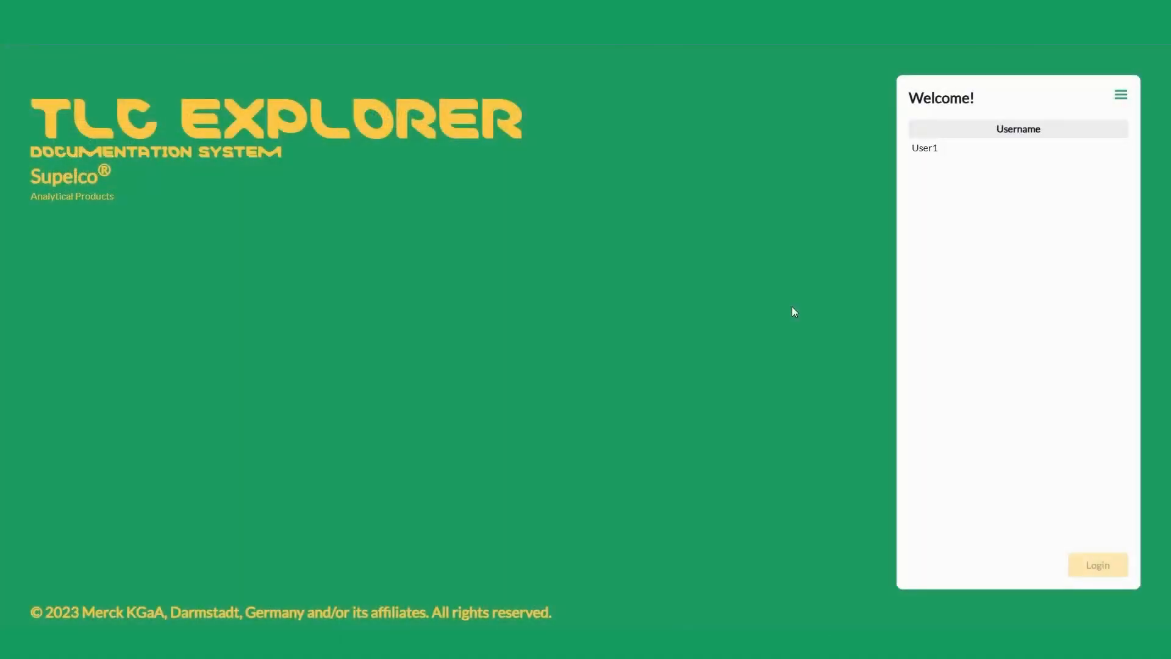
Step: Start adding another user in the device settings' user management, with English as the language
{"action": "left_click", "coordinate": [1121, 96]}
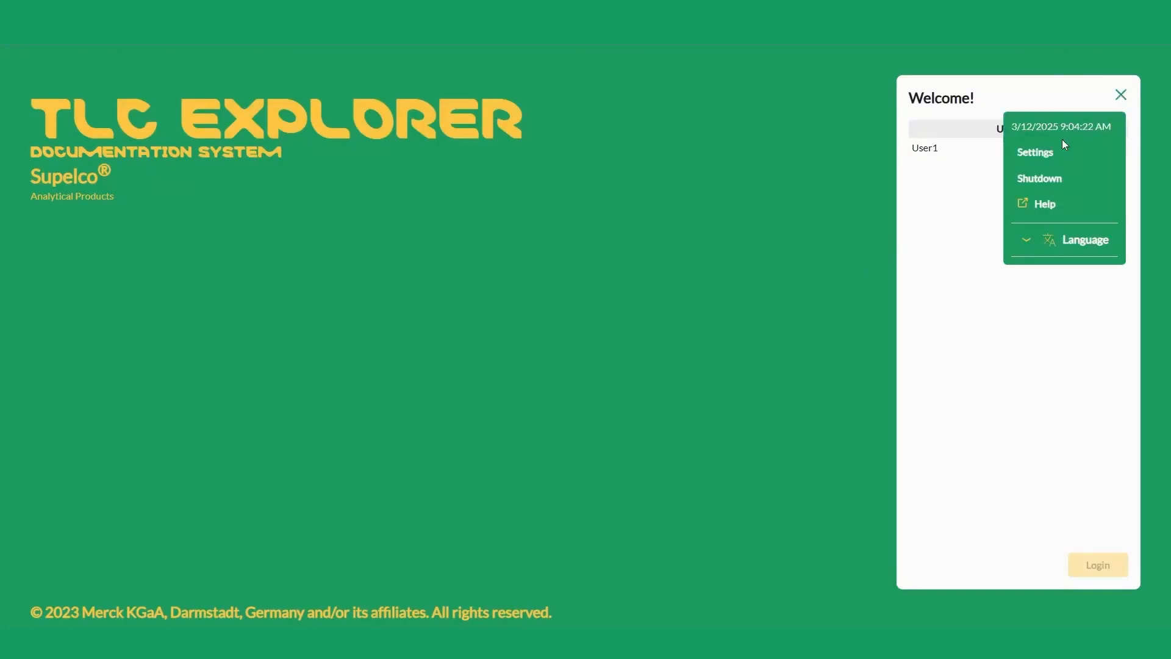
{"action": "left_click", "coordinate": [1029, 156]}
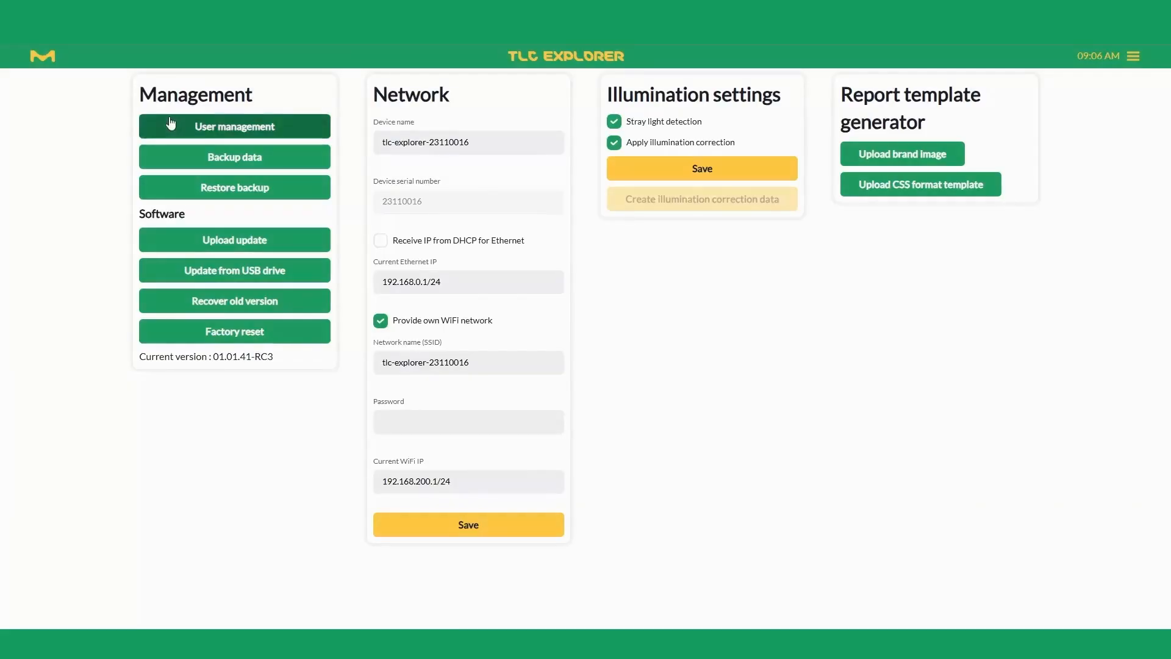
{"action": "left_click", "coordinate": [171, 124]}
{"action": "left_click", "coordinate": [340, 208]}
{"action": "left_click", "coordinate": [434, 167]}
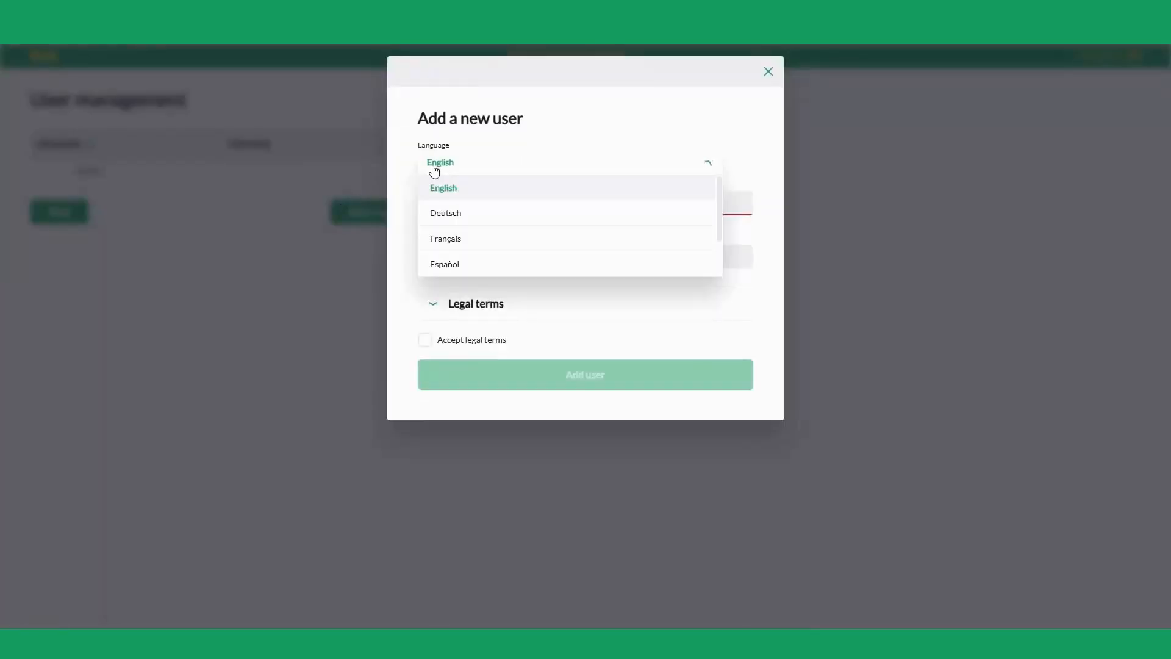
{"action": "scroll", "coordinate": [541, 209], "scroll_direction": "down", "scroll_amount": 2}
{"action": "scroll", "coordinate": [541, 209], "scroll_direction": "up", "scroll_amount": 2}
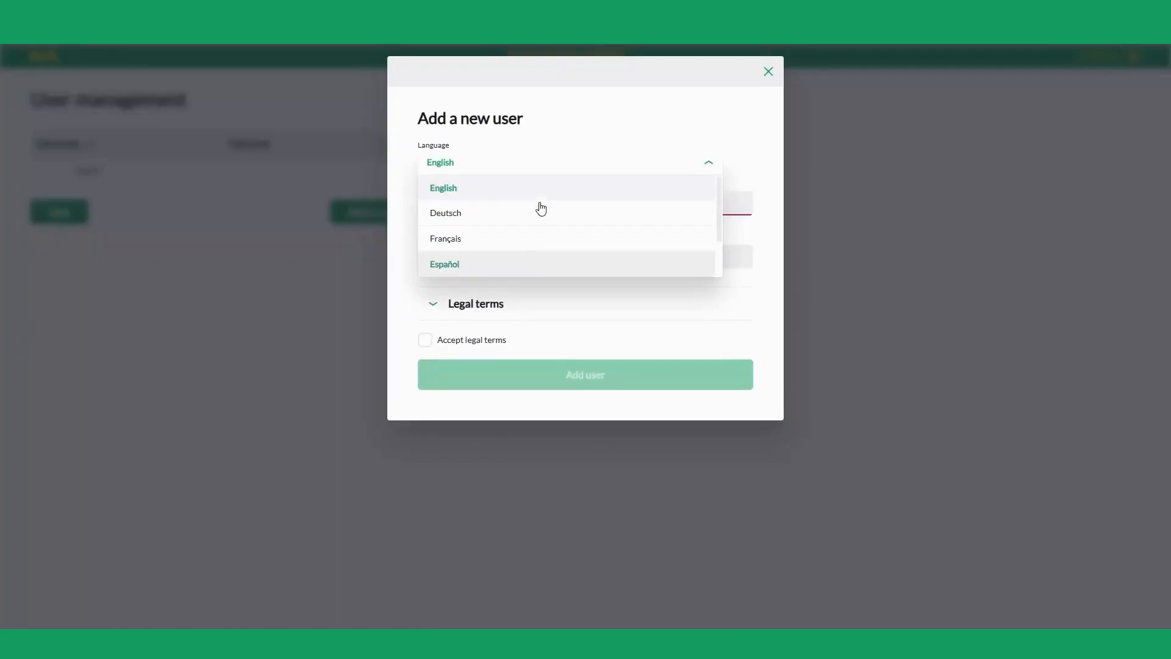
{"action": "left_click", "coordinate": [535, 184]}
Step: Name the new user User2, accept the legal terms and add the user
{"action": "left_click", "coordinate": [477, 196]}
{"action": "type", "text": "U"}
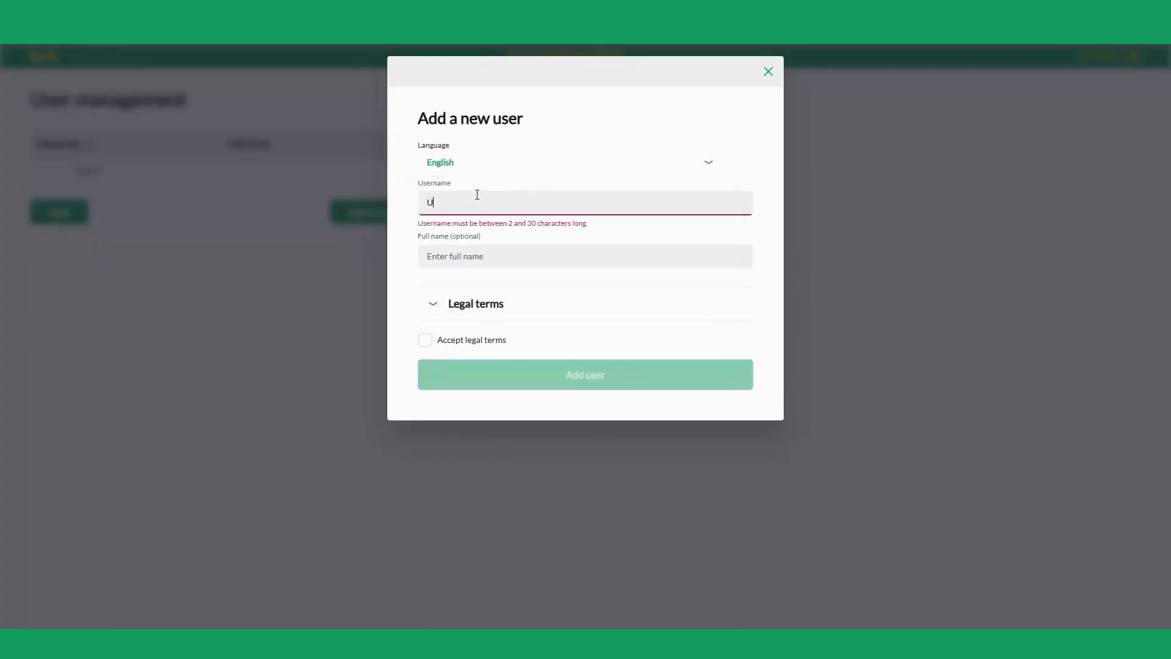
{"action": "type", "text": "ser2"}
{"action": "left_click", "coordinate": [426, 339]}
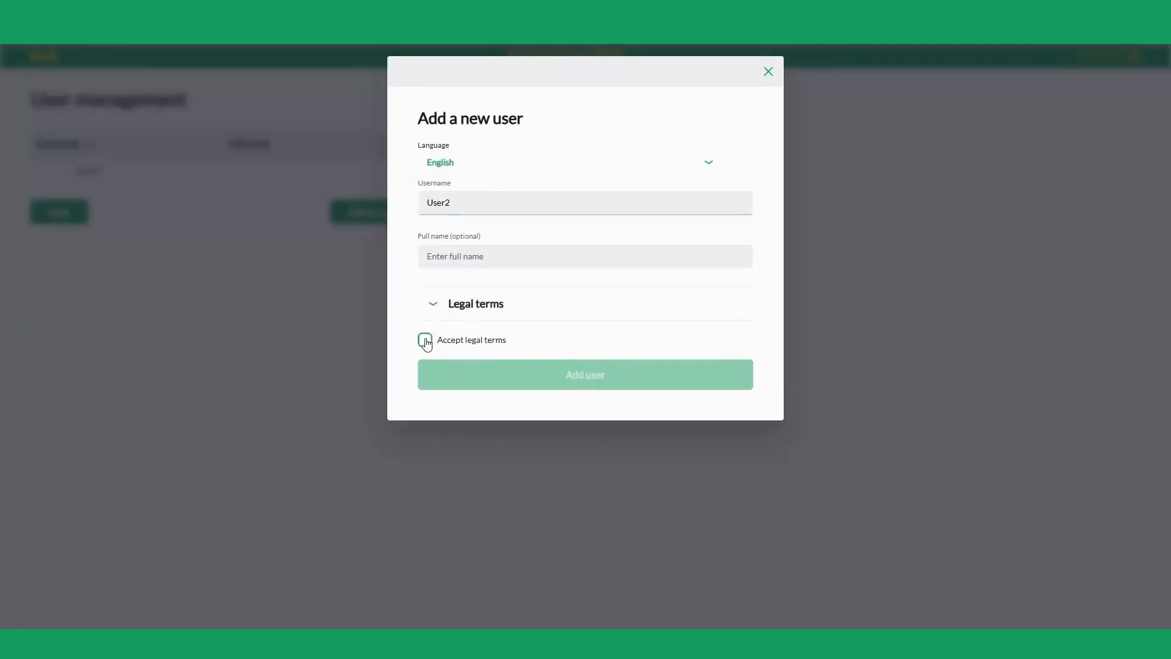
{"action": "left_click", "coordinate": [548, 388]}
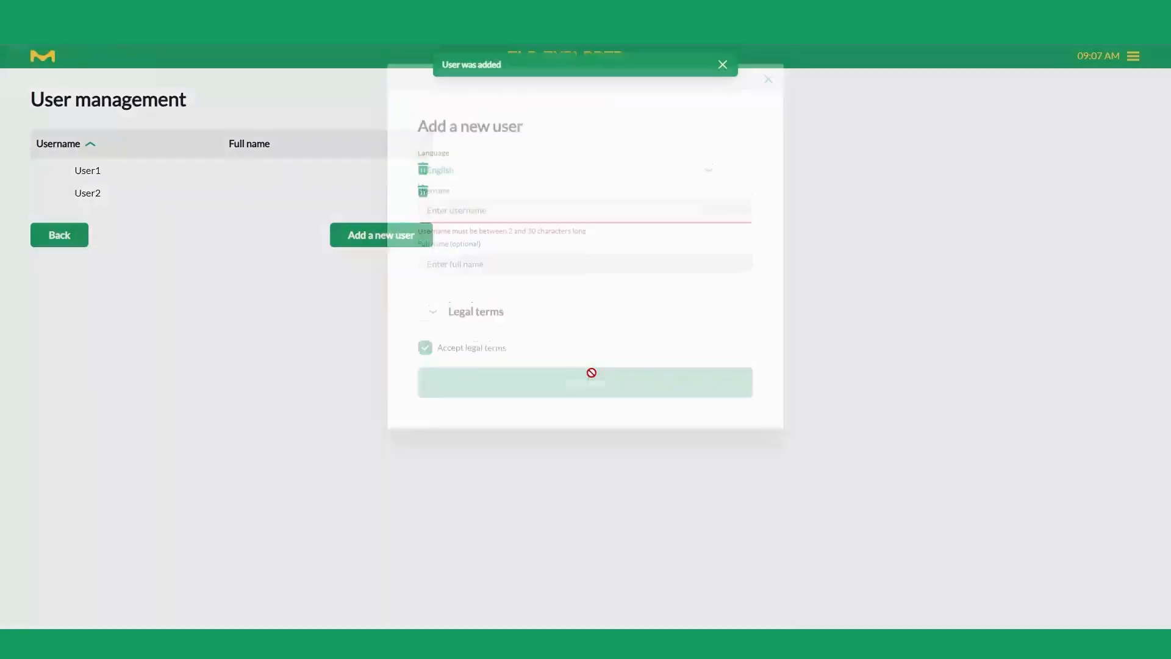
Step: Return to the welcome screen and log in as User1
{"action": "left_click", "coordinate": [1134, 55]}
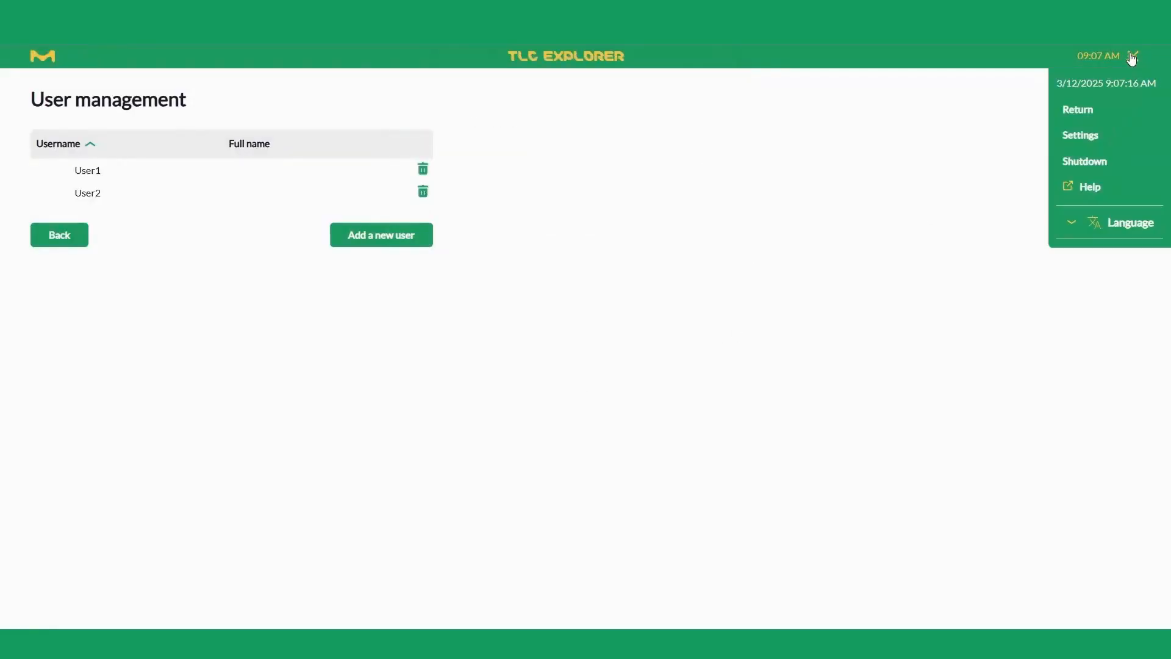
{"action": "left_click", "coordinate": [1076, 113]}
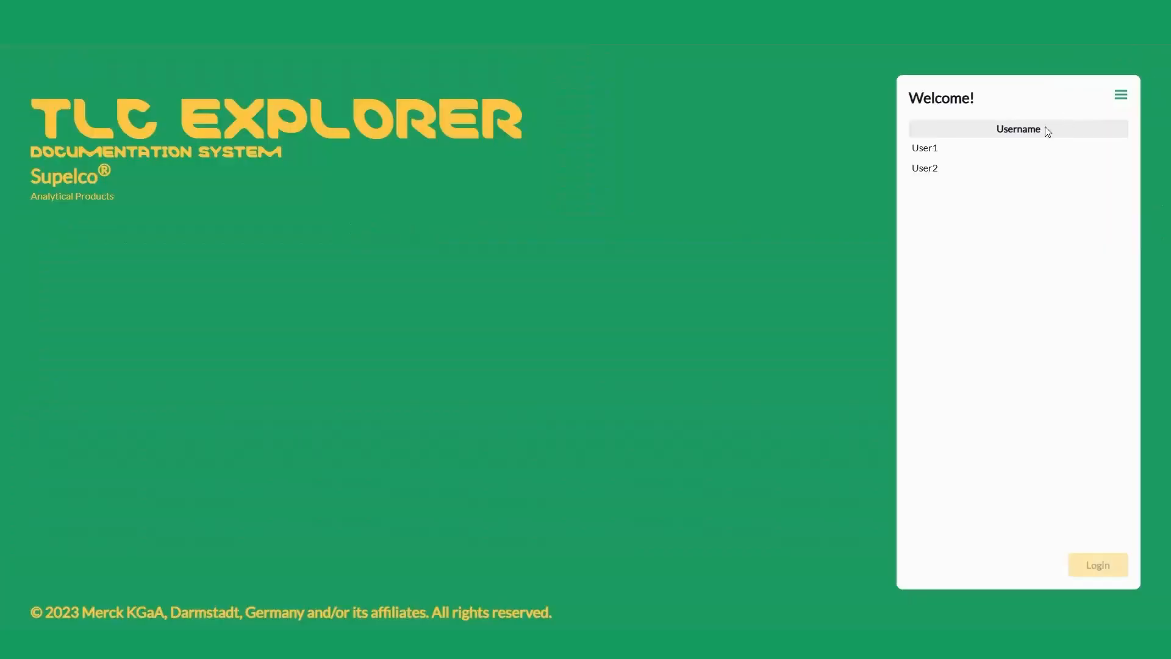
{"action": "left_click", "coordinate": [933, 175]}
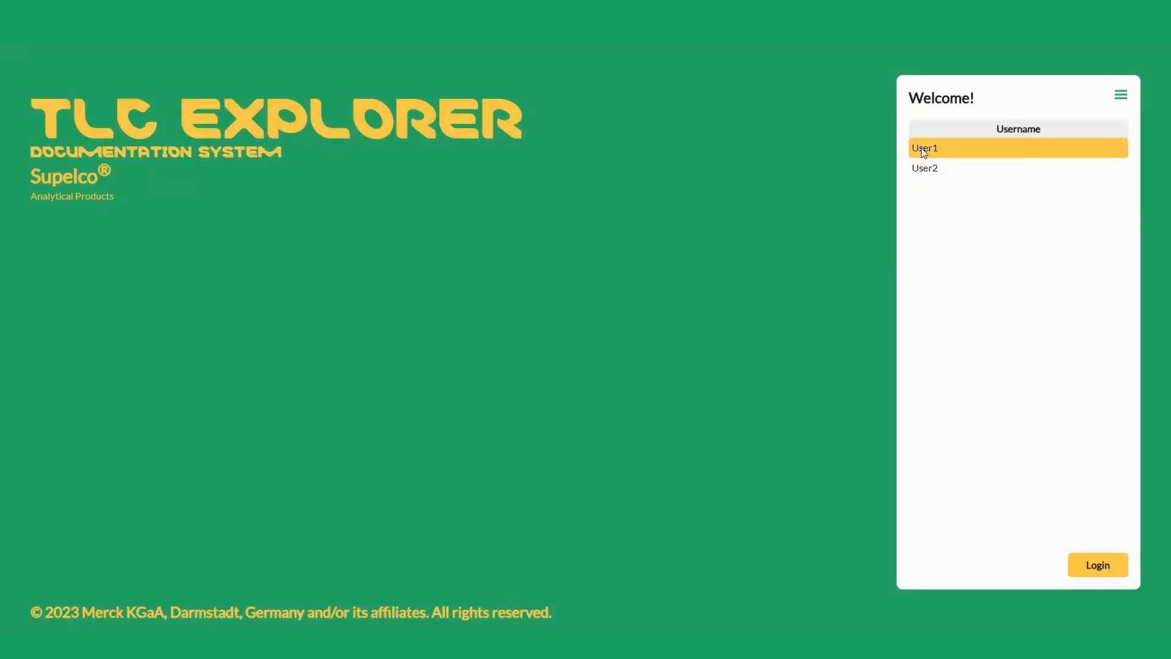
{"action": "left_click", "coordinate": [1084, 571]}
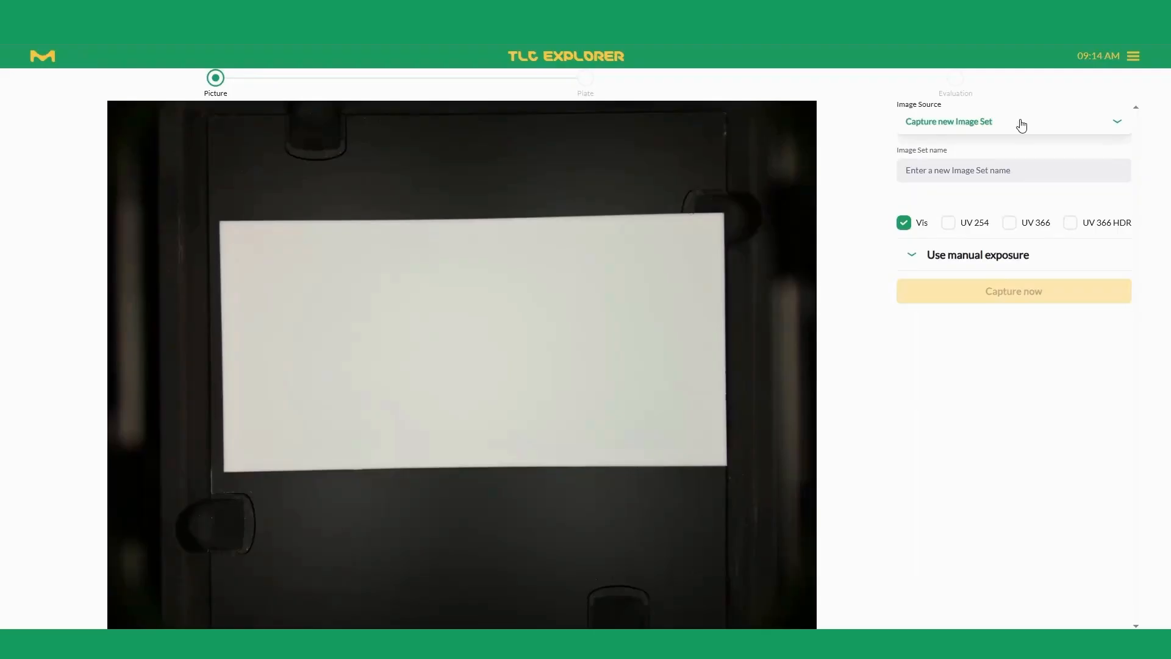
Step: Capture a new image set named UV-Filter1 with Vis, UV 254 and UV 366 illumination
{"action": "left_click", "coordinate": [1022, 125]}
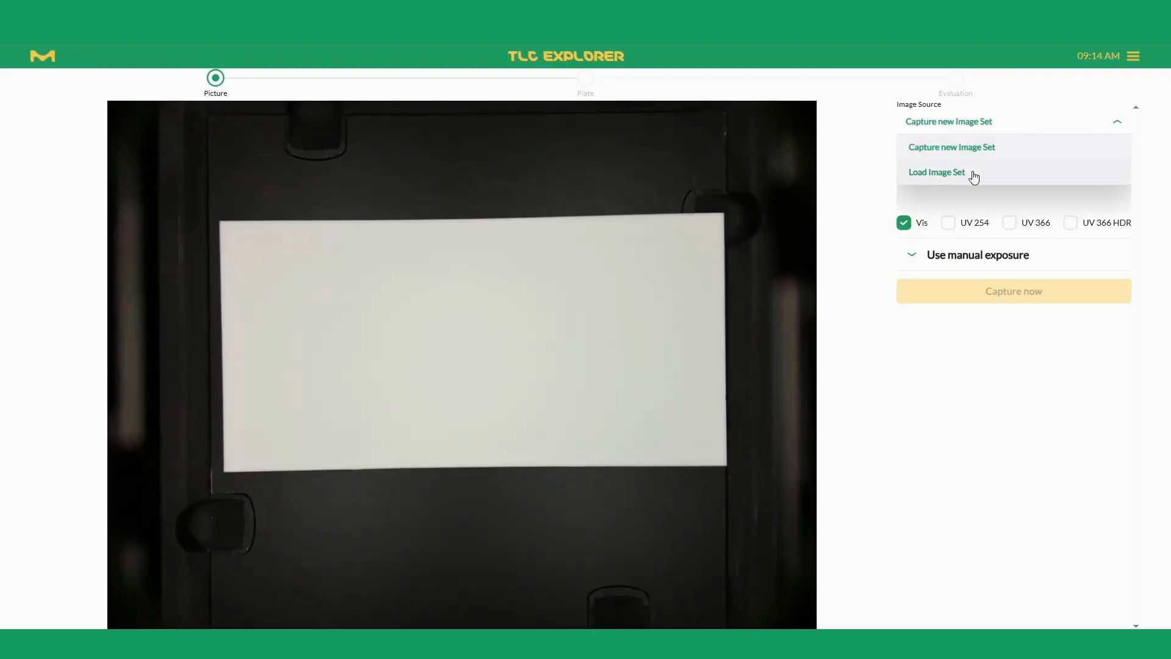
{"action": "left_click", "coordinate": [984, 147]}
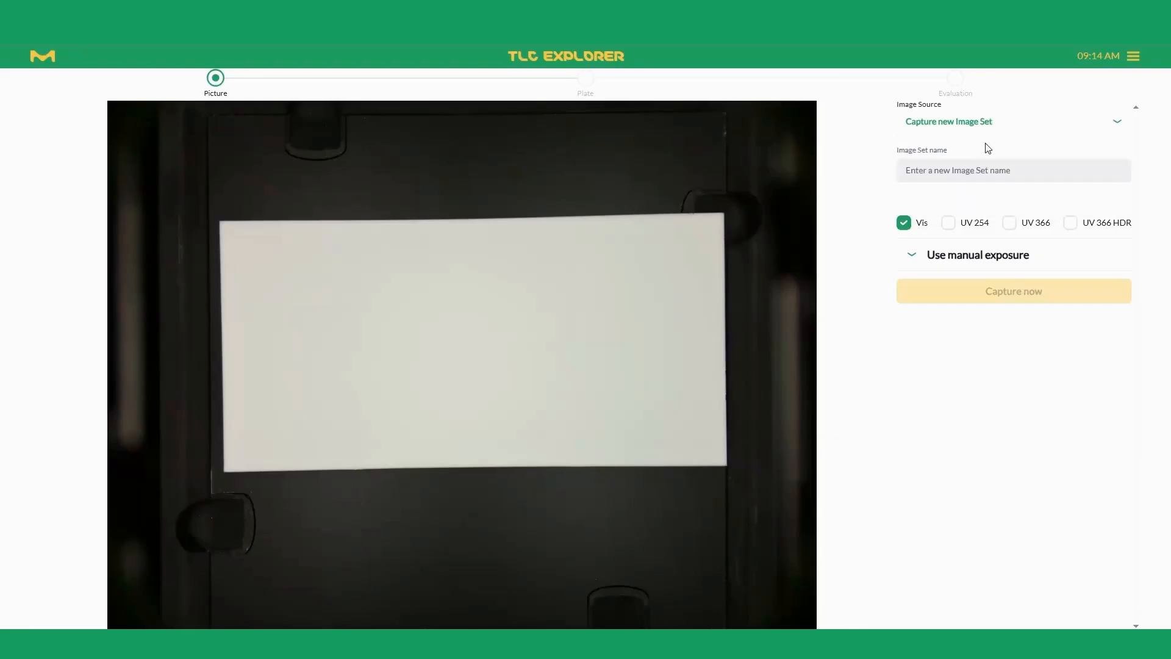
{"action": "left_click", "coordinate": [949, 224]}
{"action": "left_click", "coordinate": [1019, 227]}
{"action": "left_click", "coordinate": [954, 173]}
{"action": "type", "text": "UV"}
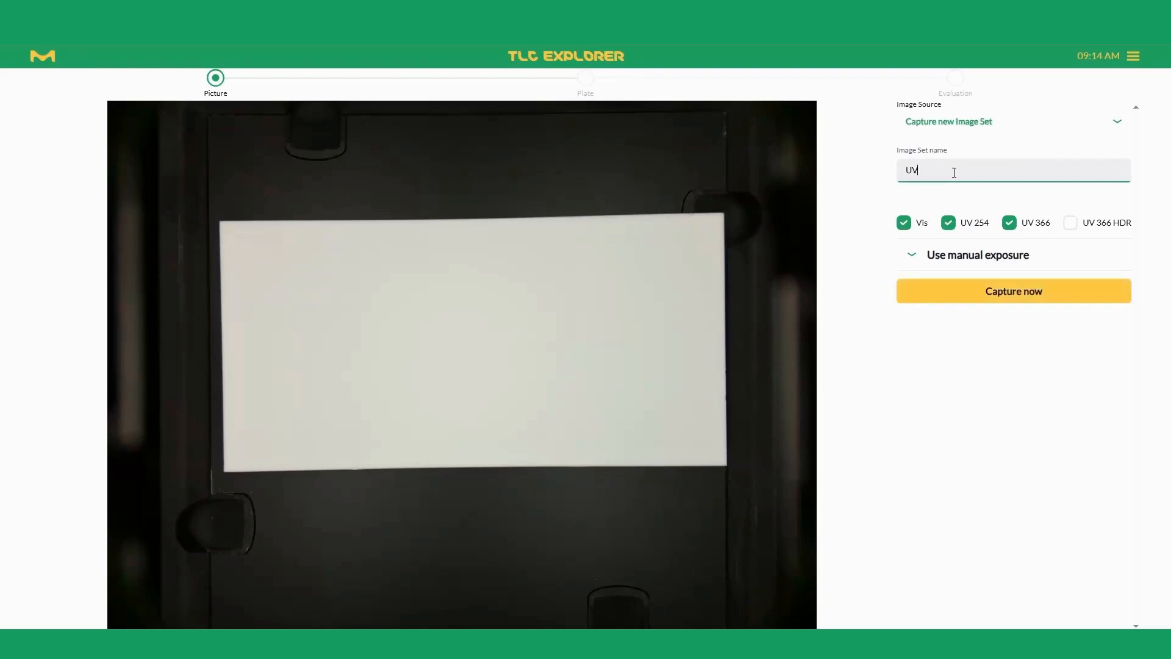
{"action": "type", "text": "-Filter1"}
{"action": "left_click", "coordinate": [979, 291]}
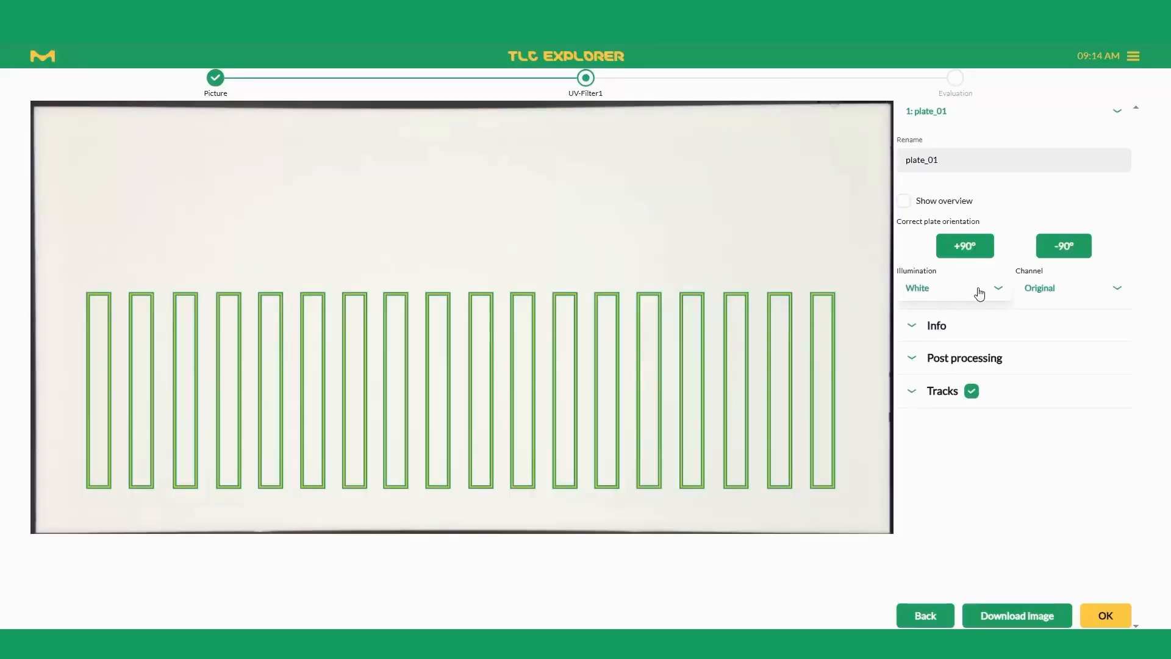
Step: Show plate_01 under UV254 illumination and hide the track overlays
{"action": "left_click", "coordinate": [979, 295]}
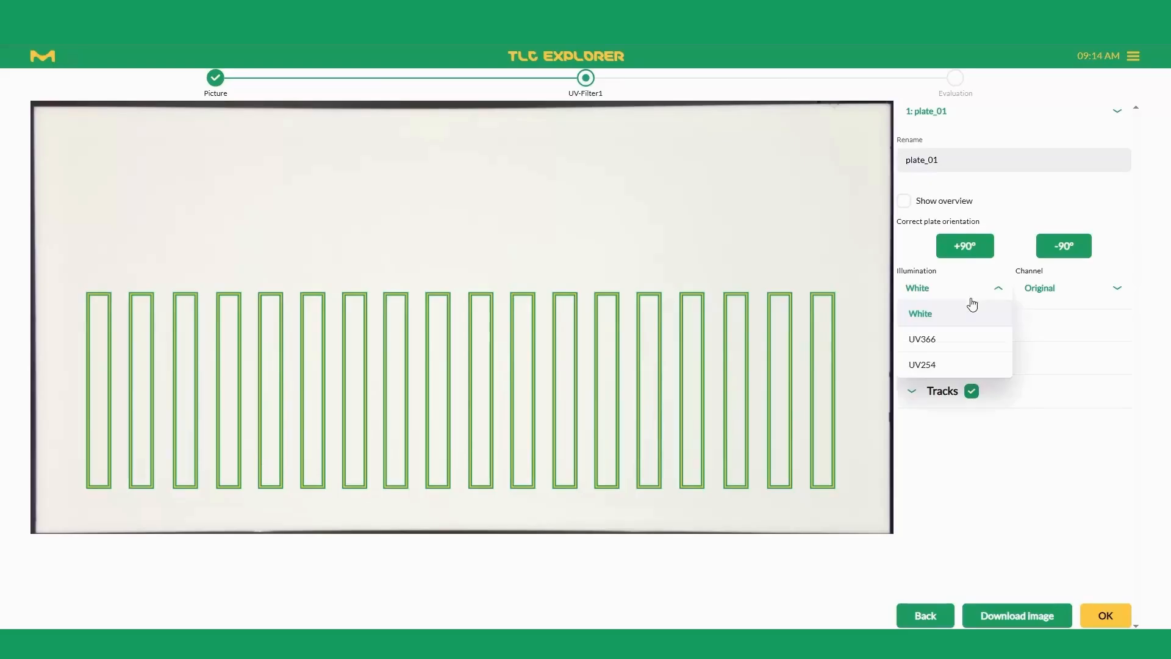
{"action": "left_click", "coordinate": [945, 364]}
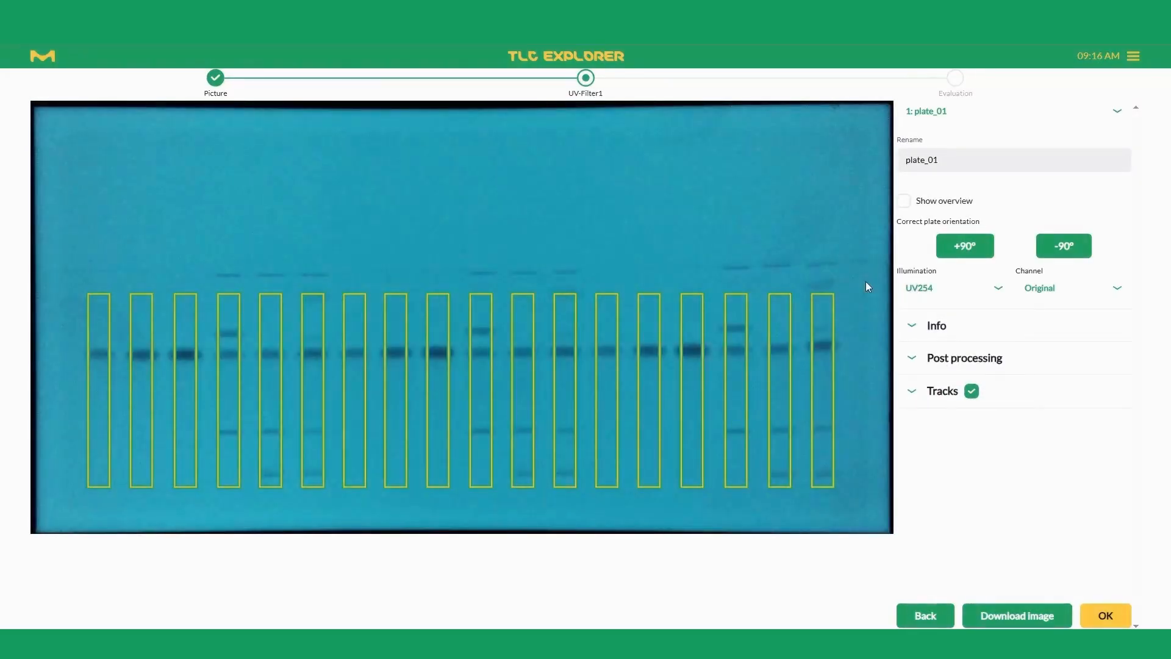
{"action": "left_click", "coordinate": [972, 391]}
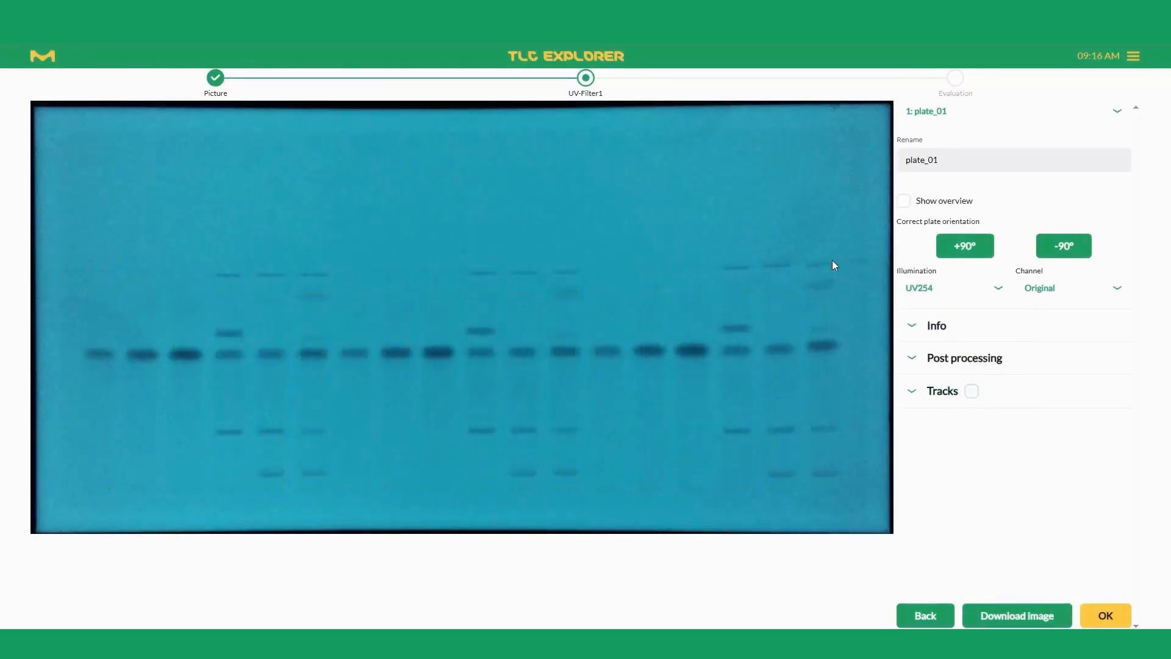
Step: Compare the plate under White and UV366 illumination, and return to the UV254 image
{"action": "left_click", "coordinate": [919, 291]}
{"action": "left_click", "coordinate": [921, 312]}
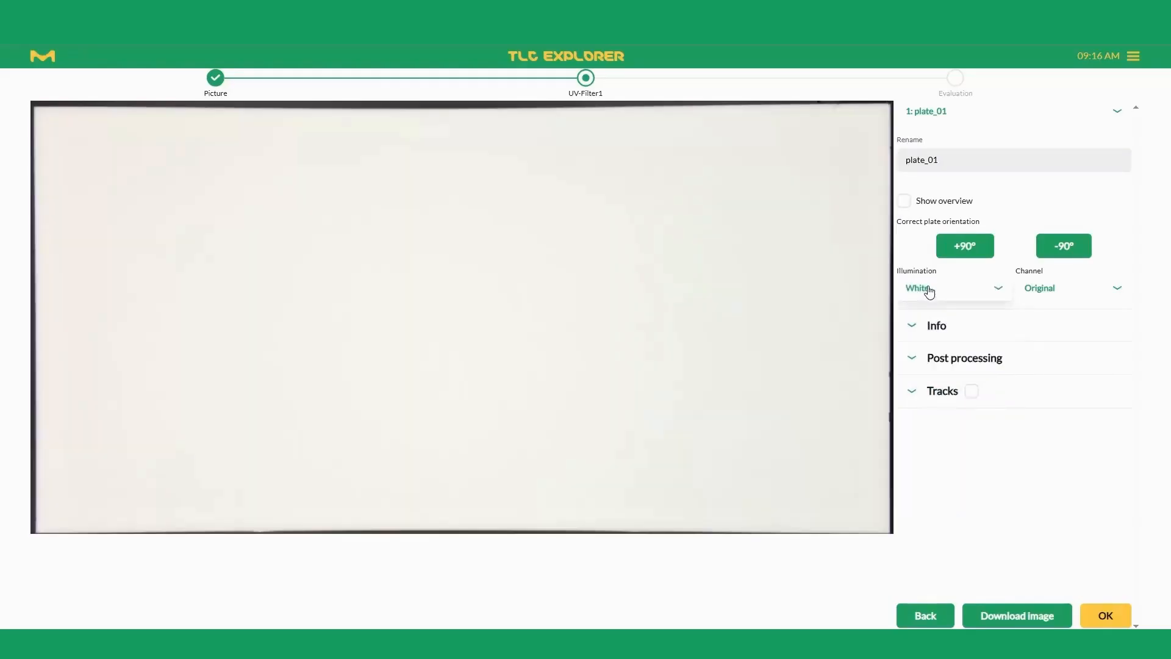
{"action": "left_click", "coordinate": [920, 293]}
{"action": "left_click", "coordinate": [917, 340]}
{"action": "left_click", "coordinate": [928, 292]}
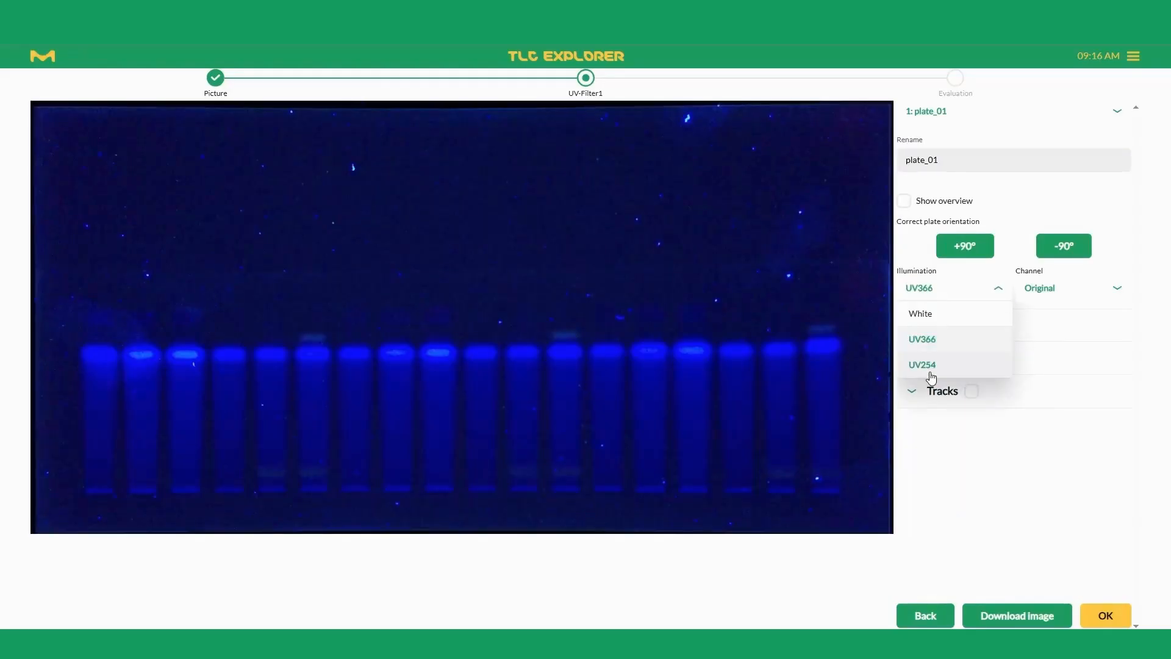
{"action": "left_click", "coordinate": [931, 366]}
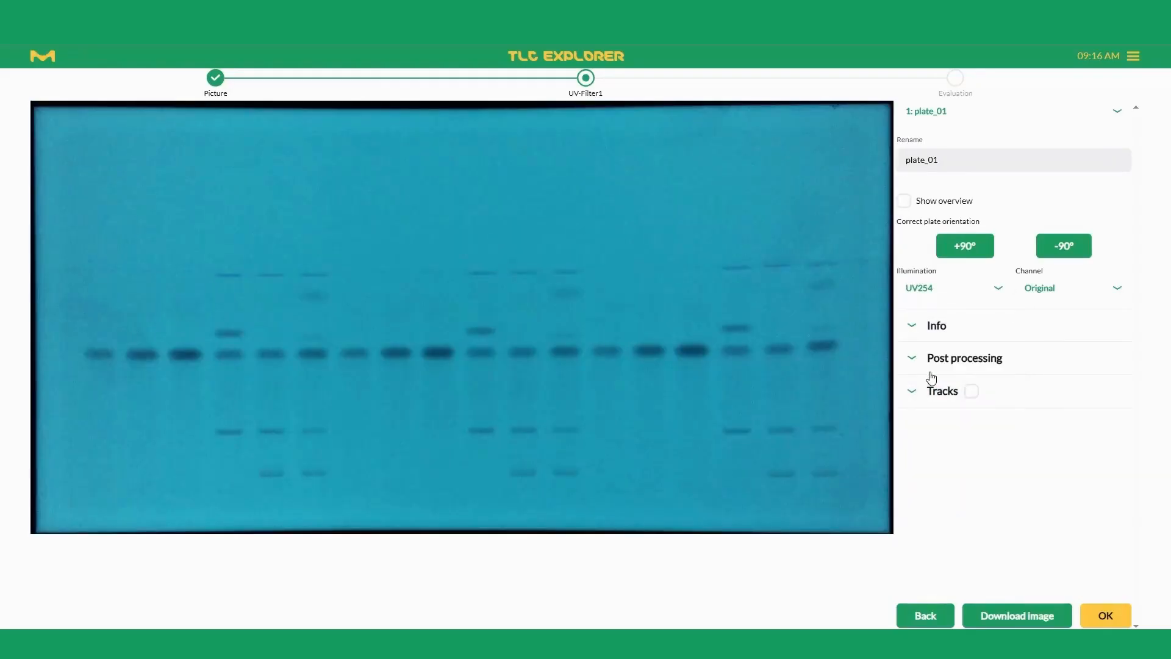
Step: View the UV254 plate image in the Intensity, Red, Green and Blue channels in turn
{"action": "left_click", "coordinate": [1046, 291]}
{"action": "left_click", "coordinate": [1049, 342]}
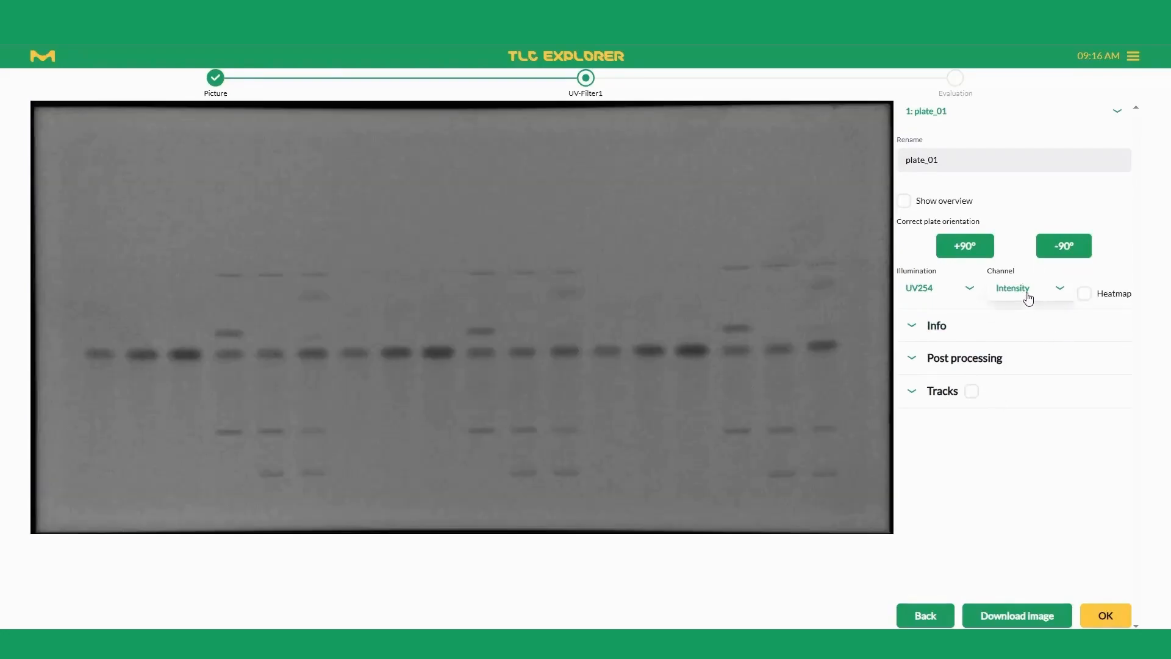
{"action": "left_click", "coordinate": [1027, 297]}
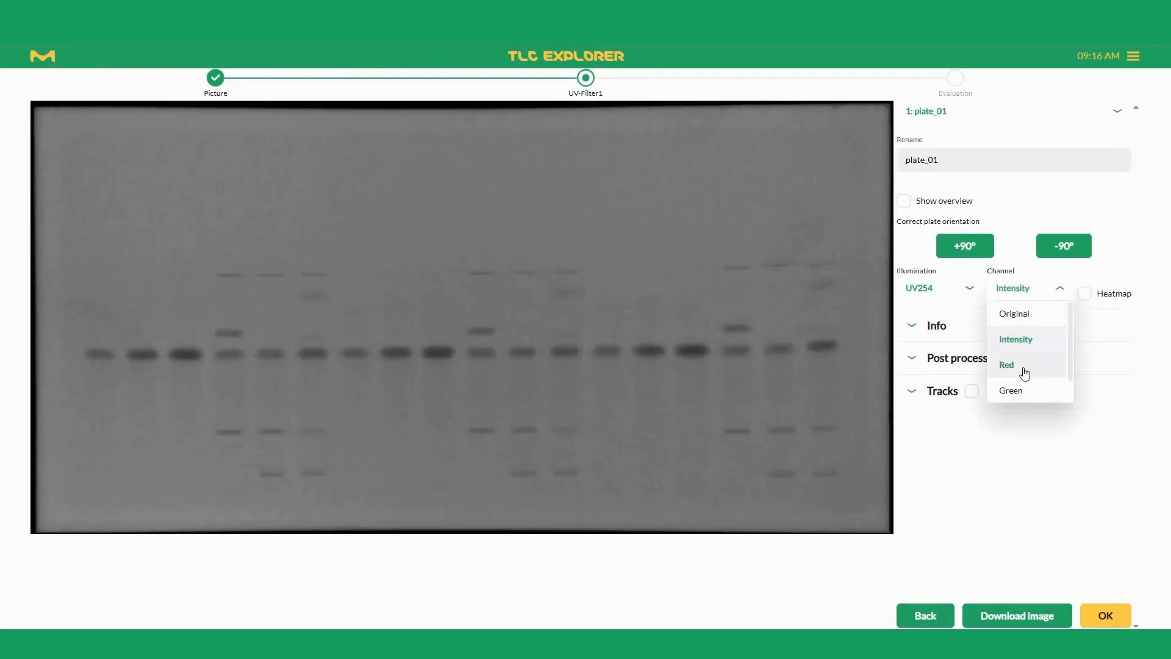
{"action": "left_click", "coordinate": [1026, 366]}
{"action": "left_click", "coordinate": [1019, 288]}
{"action": "scroll", "coordinate": [1020, 367], "scroll_direction": "down", "scroll_amount": 1}
{"action": "left_click", "coordinate": [1022, 367]}
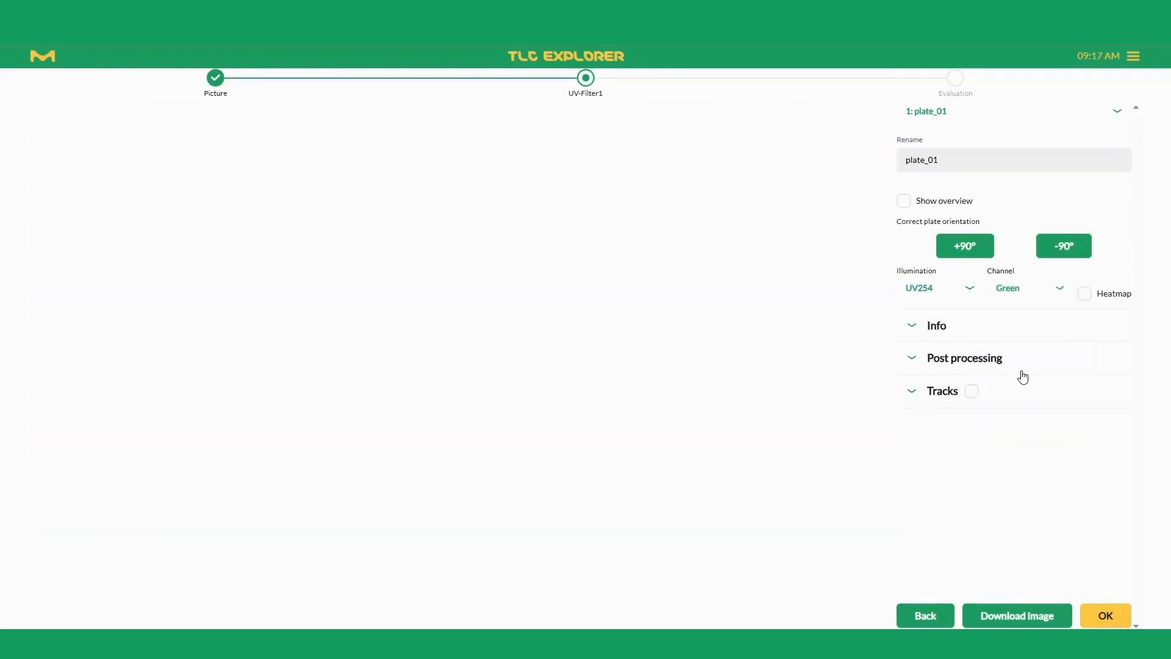
{"action": "left_click", "coordinate": [1026, 291]}
{"action": "scroll", "coordinate": [1016, 387], "scroll_direction": "down", "scroll_amount": 1}
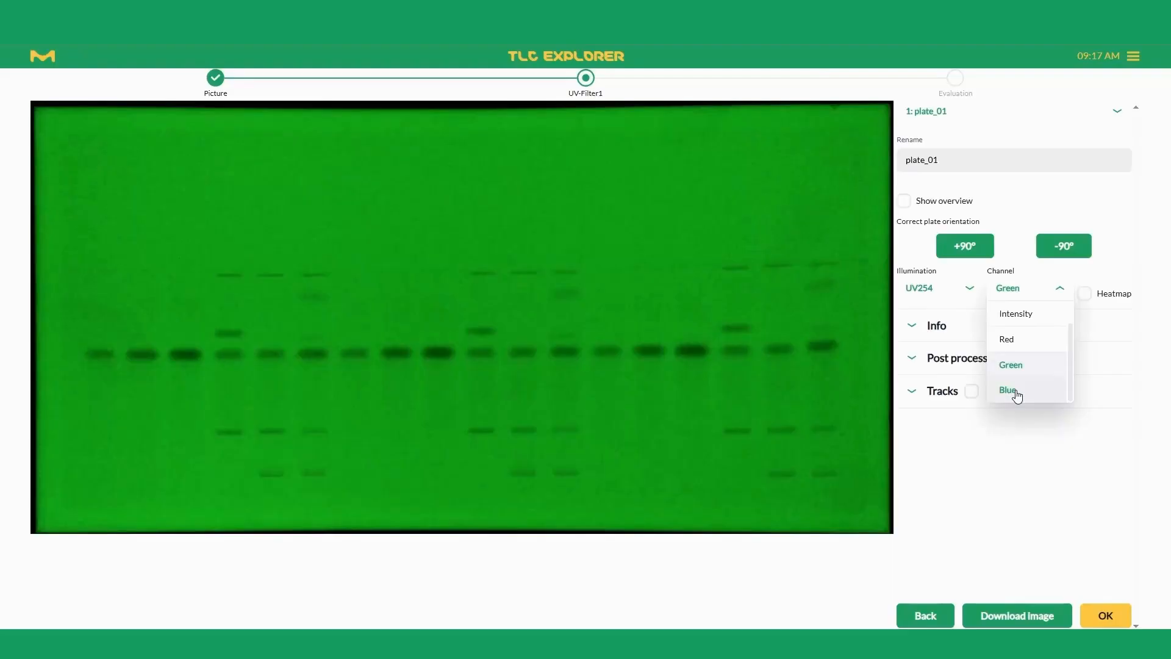
{"action": "left_click", "coordinate": [1017, 393]}
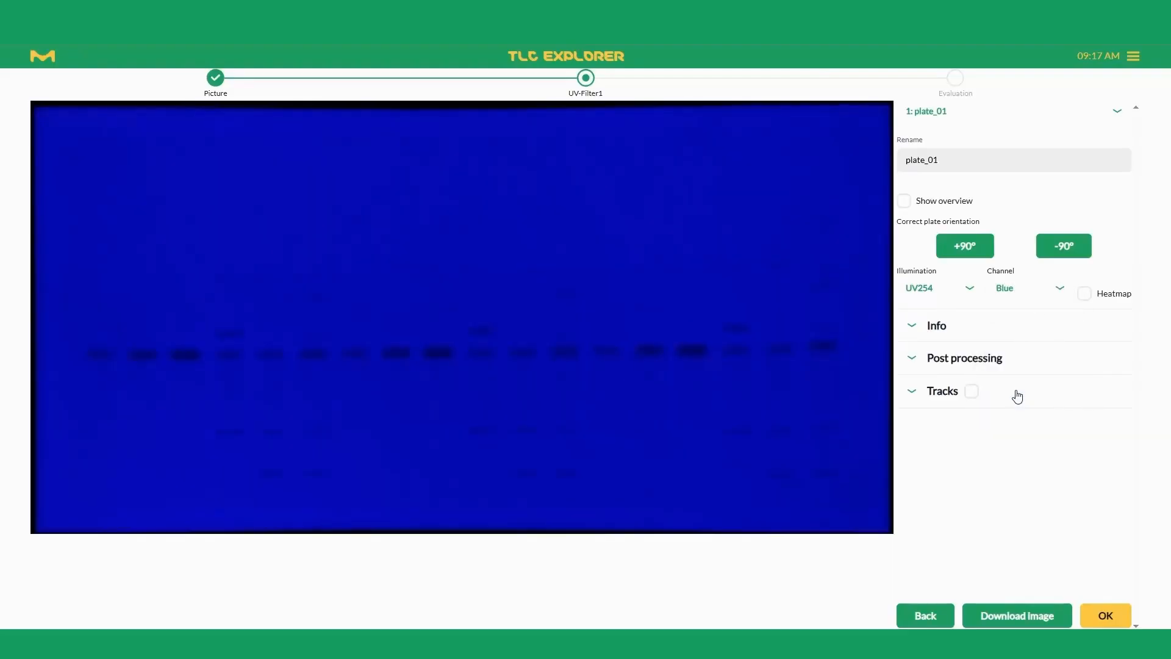
Step: Return the UV254 plate image to the Original channel
{"action": "left_click", "coordinate": [1017, 292]}
{"action": "scroll", "coordinate": [1029, 340], "scroll_direction": "down", "scroll_amount": 1}
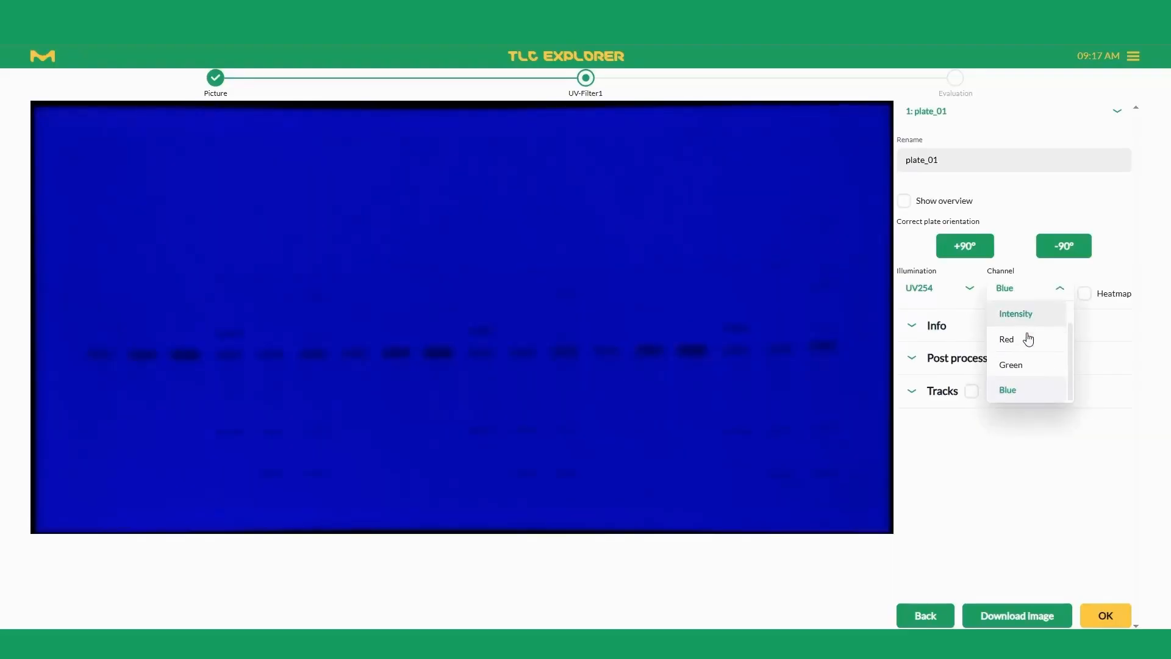
{"action": "scroll", "coordinate": [1032, 360], "scroll_direction": "up", "scroll_amount": 1}
{"action": "left_click", "coordinate": [1027, 313]}
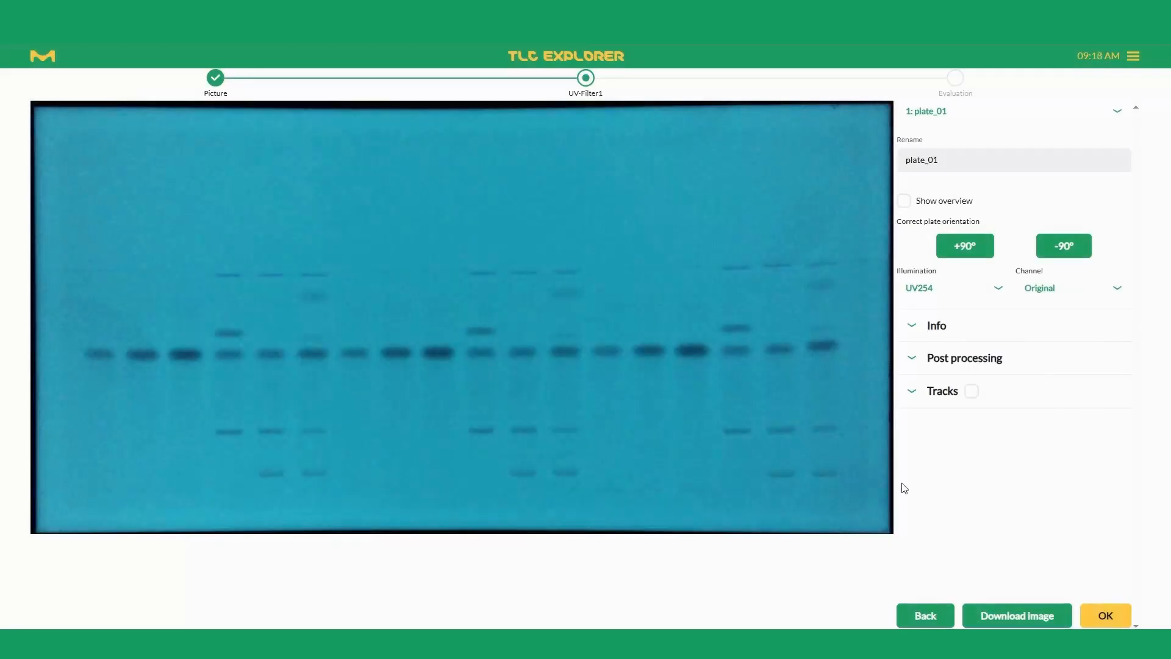
Step: In the plate info, enter the plate type HPTLC Si60 RP-18 F254s 20x10cm and "-" as the description
{"action": "left_click", "coordinate": [938, 328]}
{"action": "left_click", "coordinate": [935, 371]}
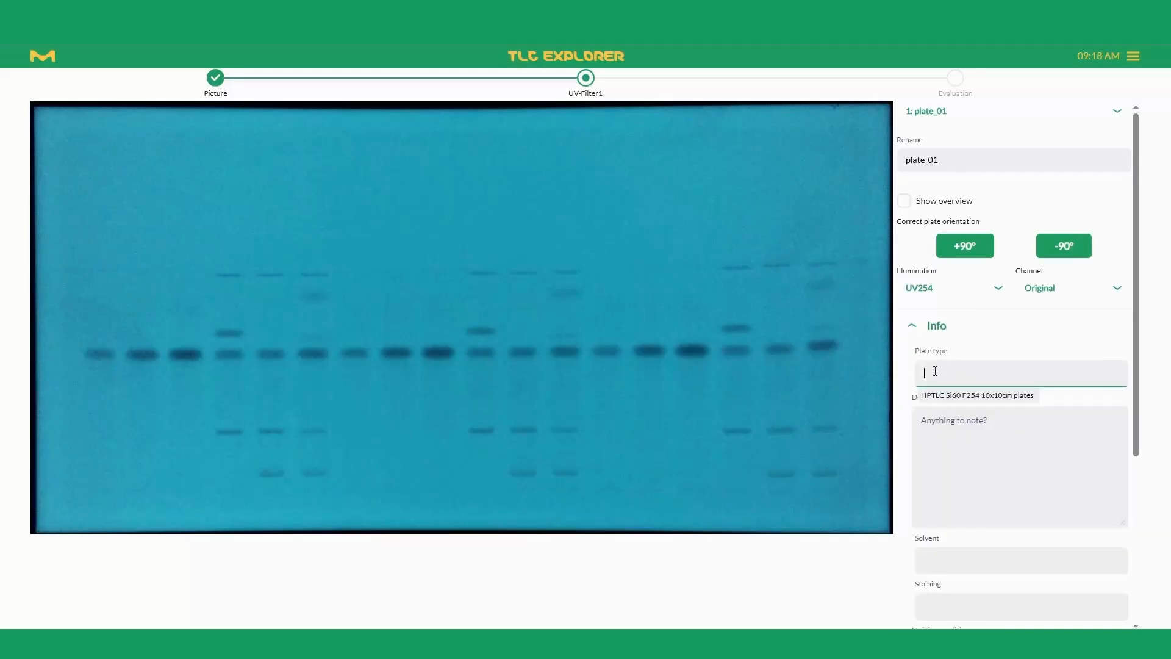
{"action": "type", "text": "HPTLC Si60 RP-18 F254s 20x10cm"}
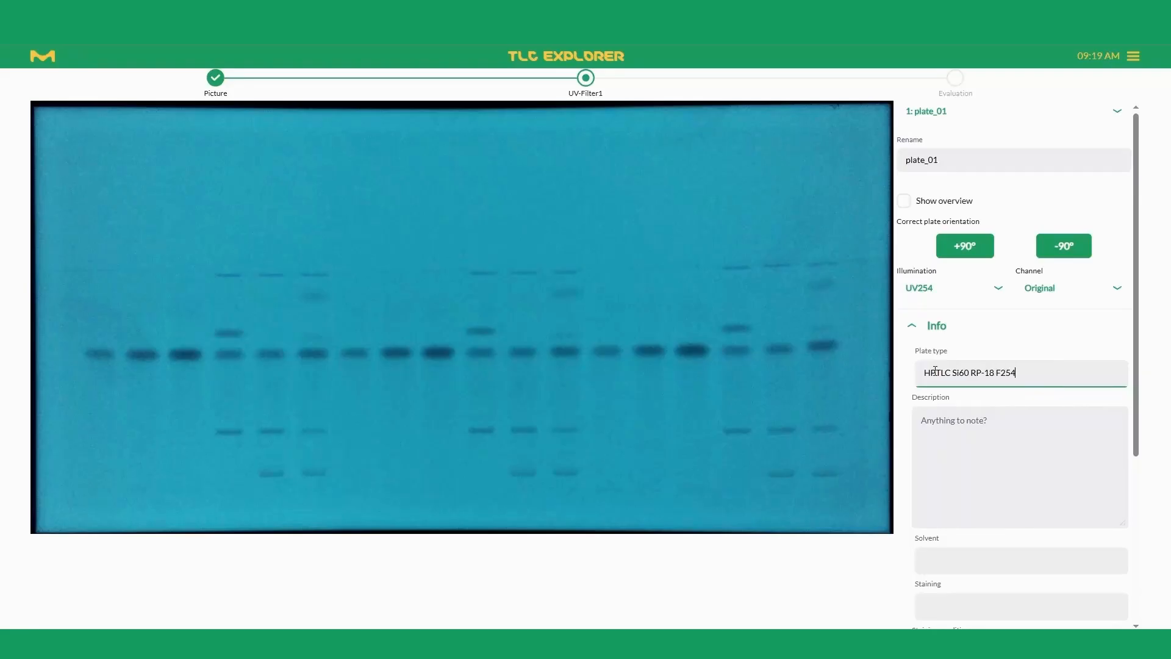
{"action": "left_click", "coordinate": [970, 441]}
Step: Enter Methanol/Acetonitril 9:1 as the solvent and "-" as the staining, and close the plate info
{"action": "scroll", "coordinate": [971, 440], "scroll_direction": "down", "scroll_amount": 2}
{"action": "left_click", "coordinate": [964, 439]}
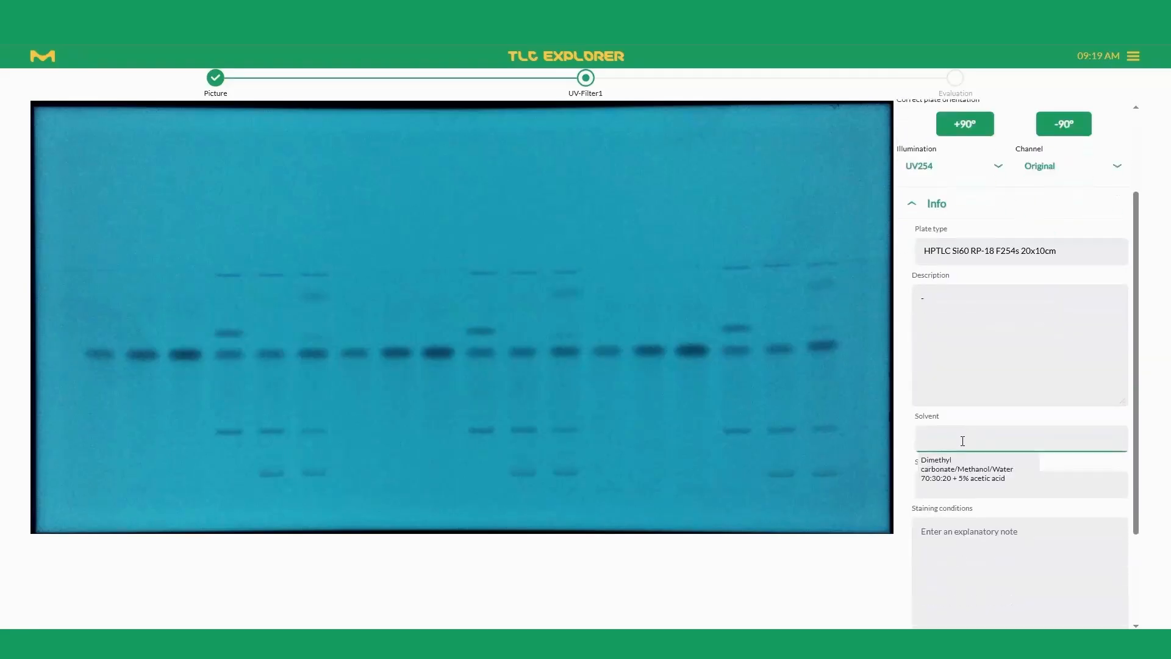
{"action": "type", "text": "Methanol/Acetonitril 9:1"}
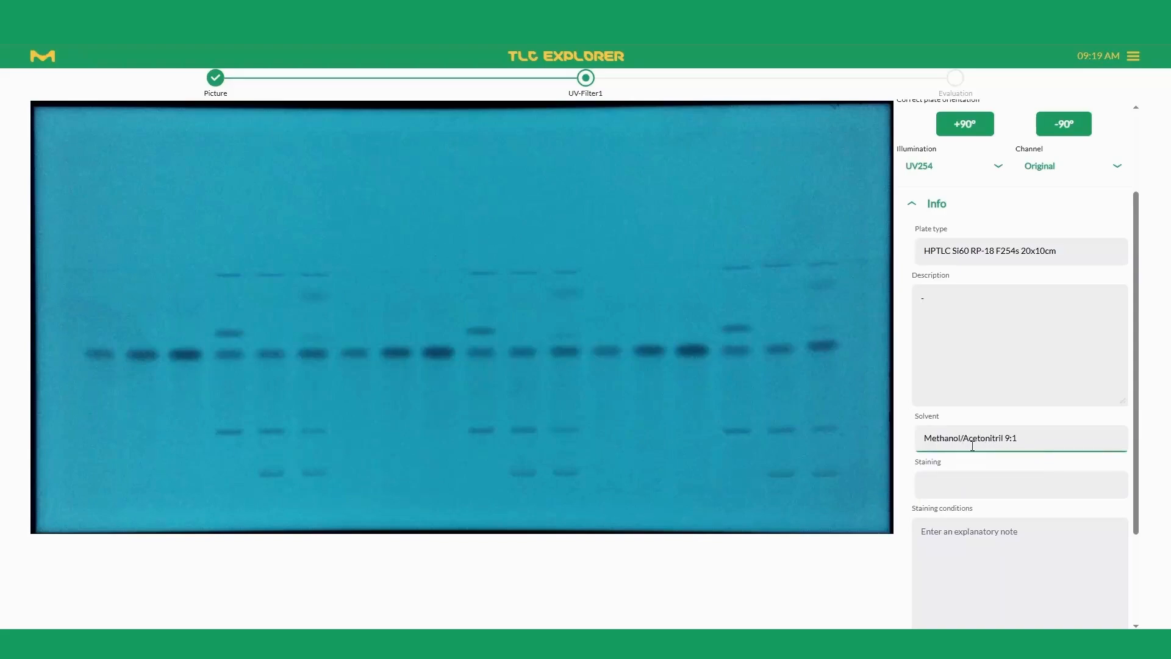
{"action": "left_click", "coordinate": [936, 479]}
{"action": "type", "text": "-"}
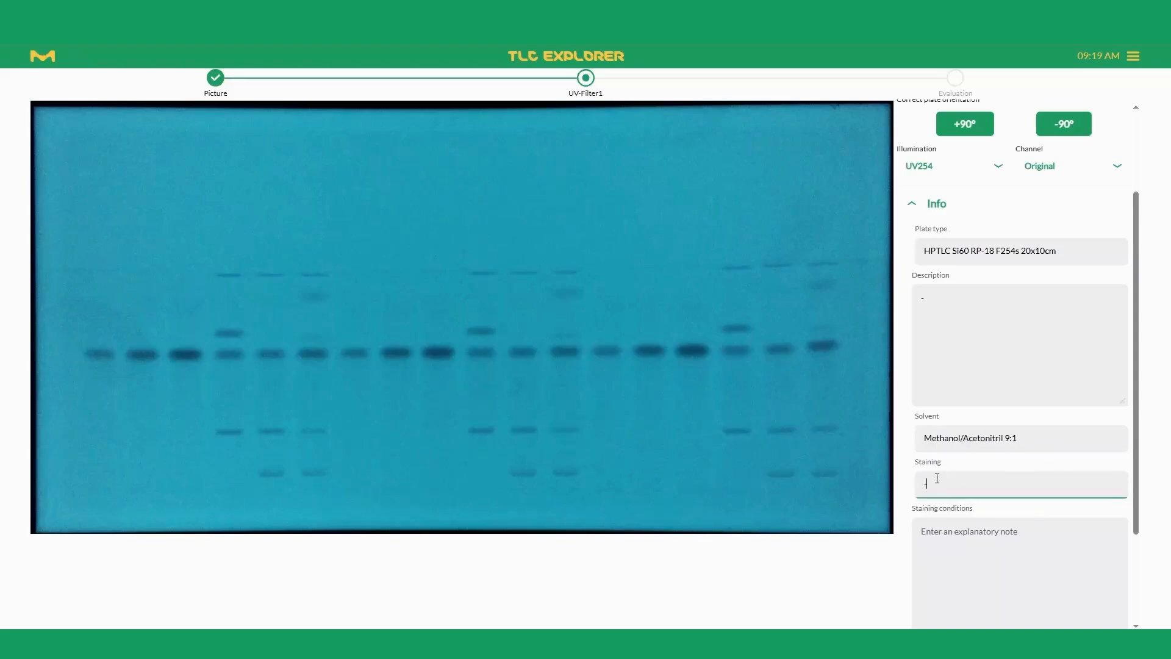
{"action": "scroll", "coordinate": [949, 427], "scroll_direction": "down", "scroll_amount": 2}
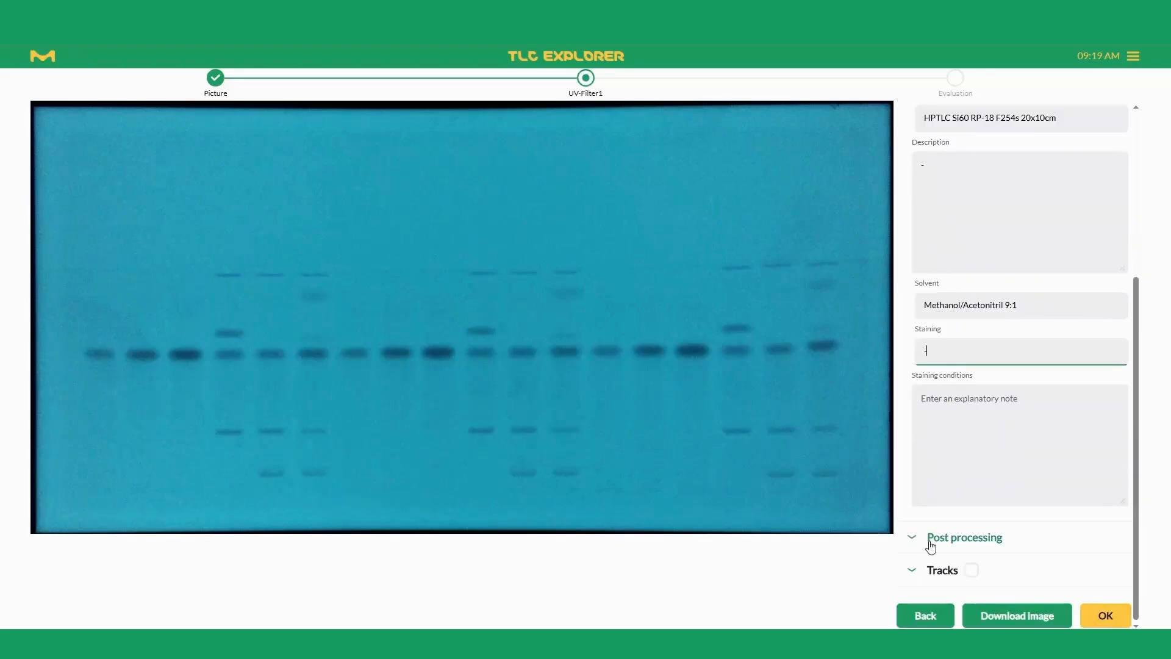
{"action": "scroll", "coordinate": [932, 546], "scroll_direction": "up", "scroll_amount": 5}
{"action": "left_click", "coordinate": [935, 317]}
Step: Try enhancing the plate contrast with a lower limit of 63 and an upper limit of 199, restoring 0 and 255 each time
{"action": "left_click", "coordinate": [934, 360]}
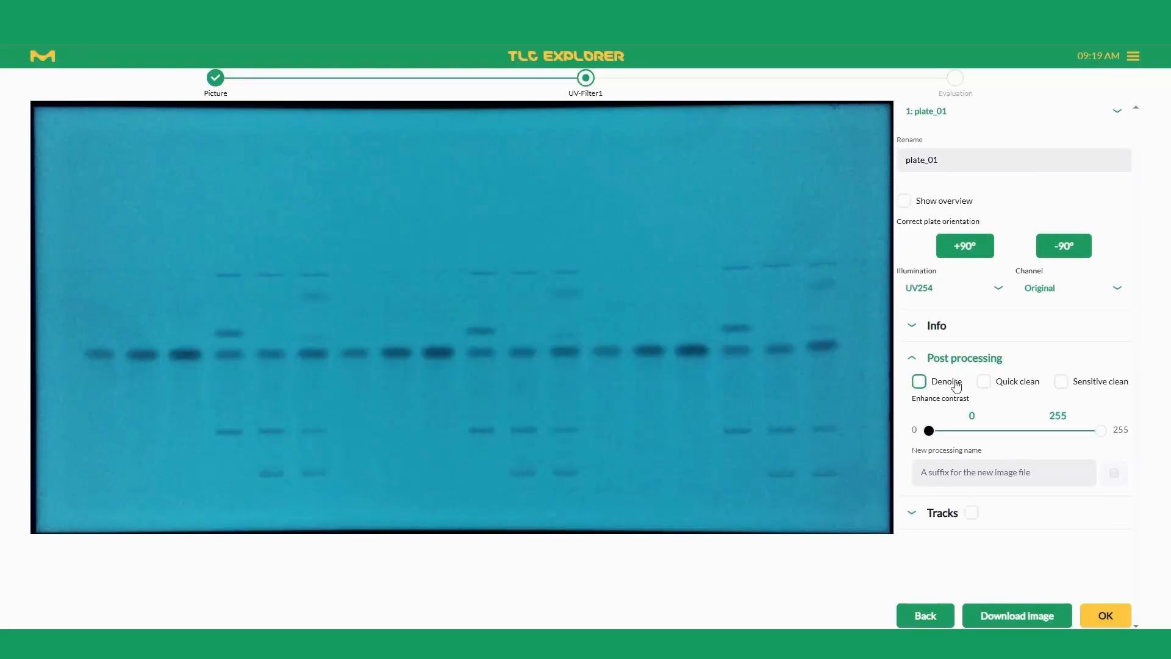
{"action": "mouse_move", "coordinate": [931, 428]}
{"action": "left_click_drag", "start_coordinate": [931, 429], "coordinate": [971, 431]}
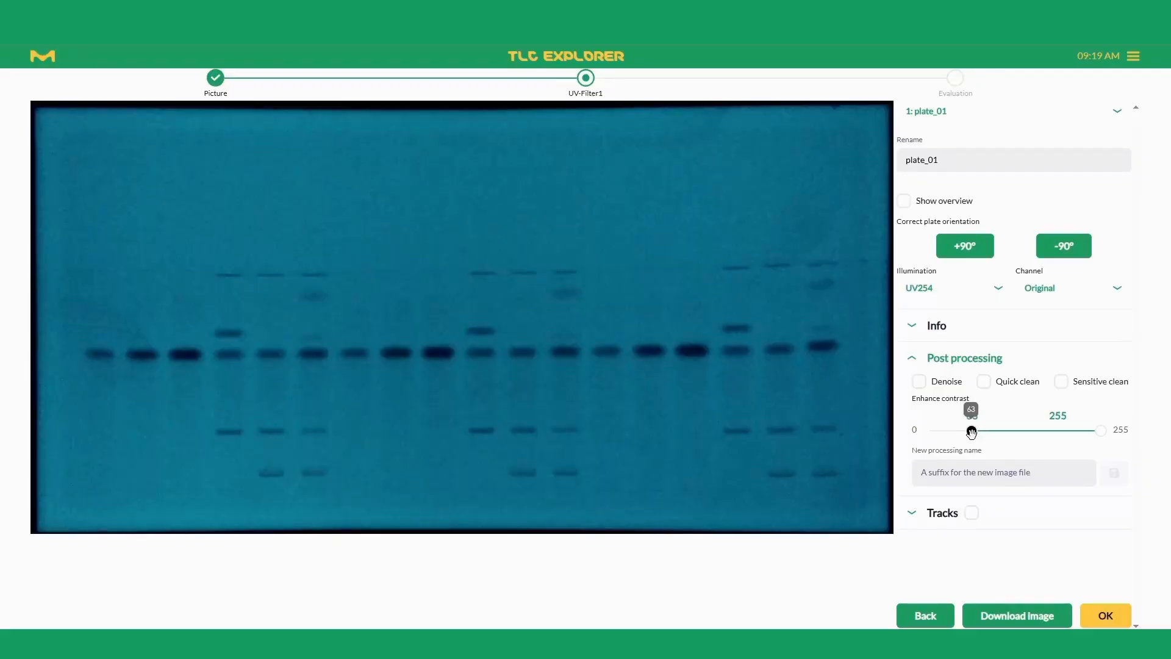
{"action": "left_click_drag", "start_coordinate": [972, 431], "coordinate": [877, 429]}
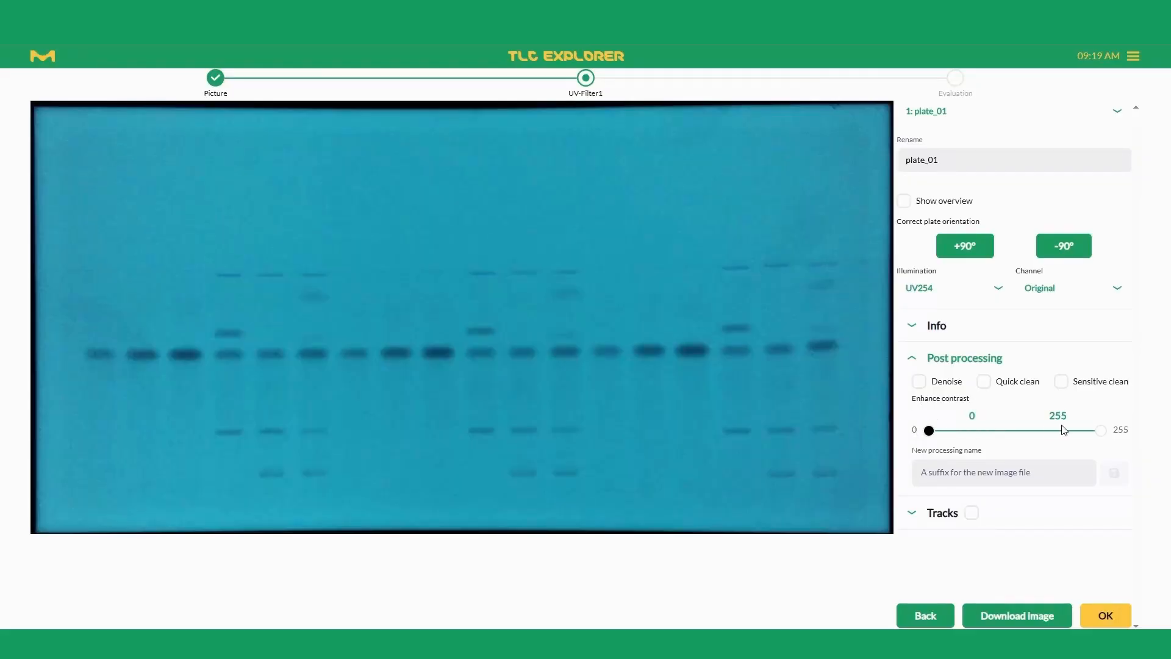
{"action": "left_click_drag", "start_coordinate": [1101, 431], "coordinate": [1068, 433]}
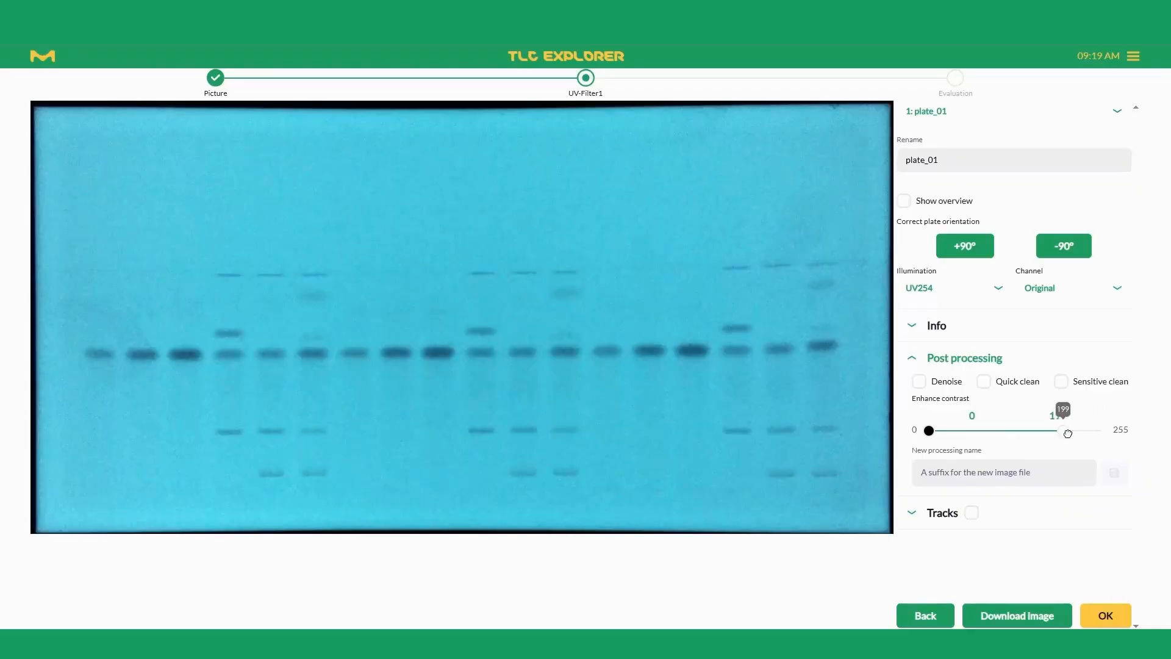
{"action": "left_click_drag", "start_coordinate": [1068, 433], "coordinate": [1102, 431]}
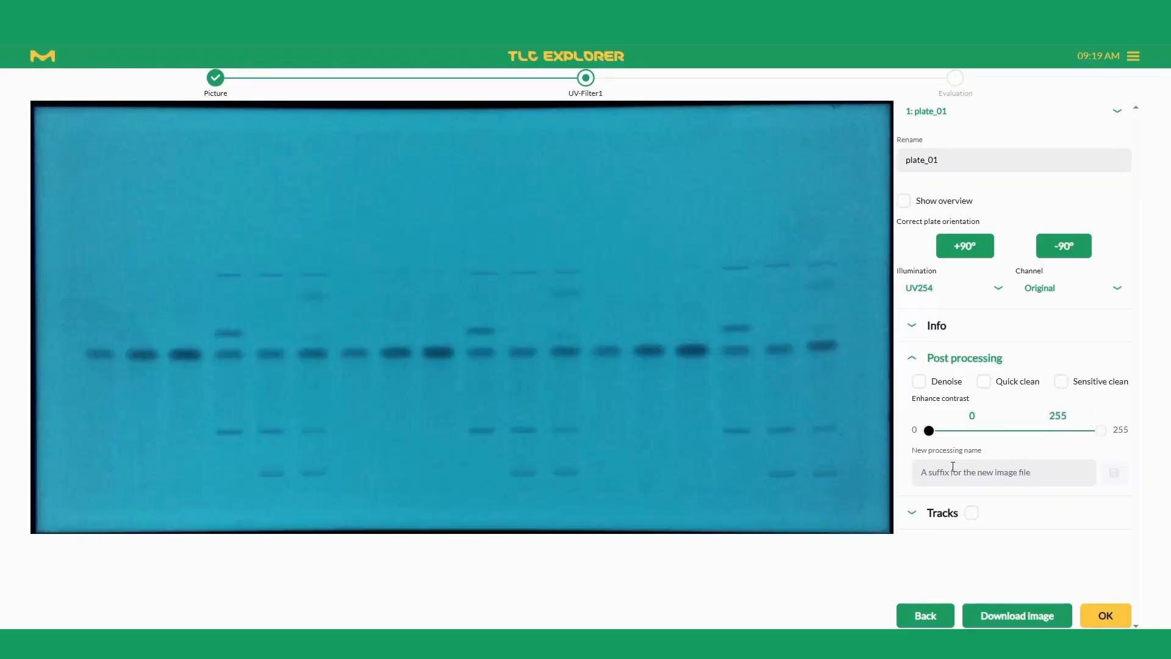
{"action": "left_click", "coordinate": [921, 360]}
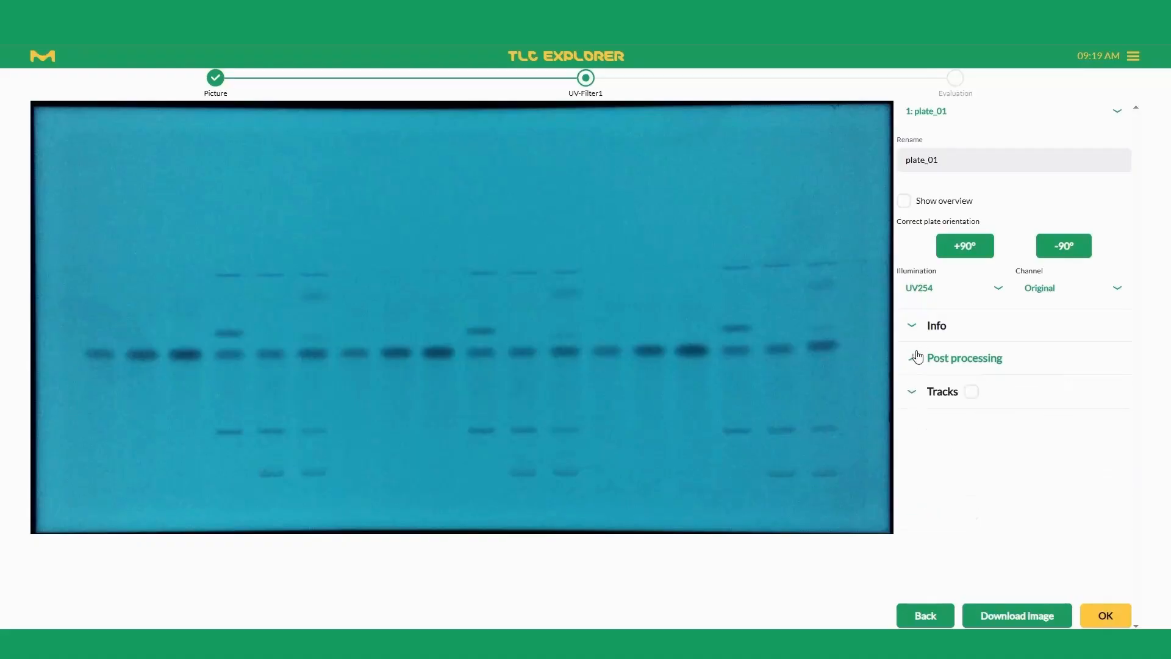
Step: Display the tracks on the plate and set the solvent front to 61.8 mm and the track width to 6 mm
{"action": "left_click", "coordinate": [915, 399]}
{"action": "left_click", "coordinate": [973, 393]}
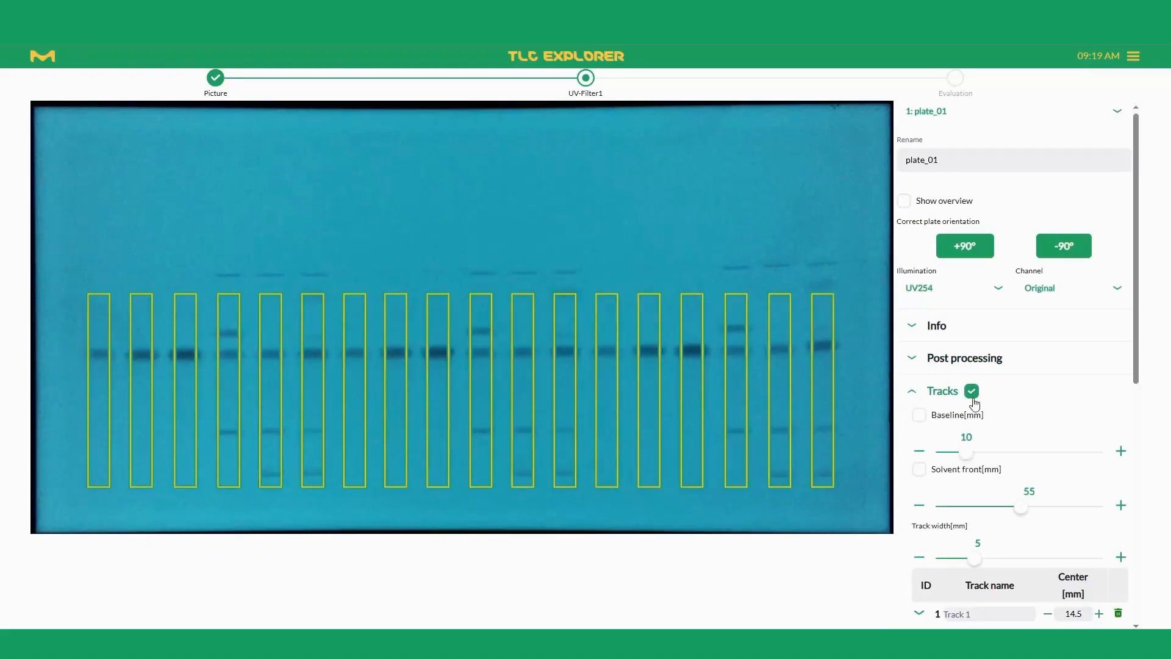
{"action": "left_click_drag", "start_coordinate": [1020, 507], "coordinate": [1034, 507]}
{"action": "scroll", "coordinate": [988, 488], "scroll_direction": "down", "scroll_amount": 2}
{"action": "left_click_drag", "start_coordinate": [975, 437], "coordinate": [983, 440]}
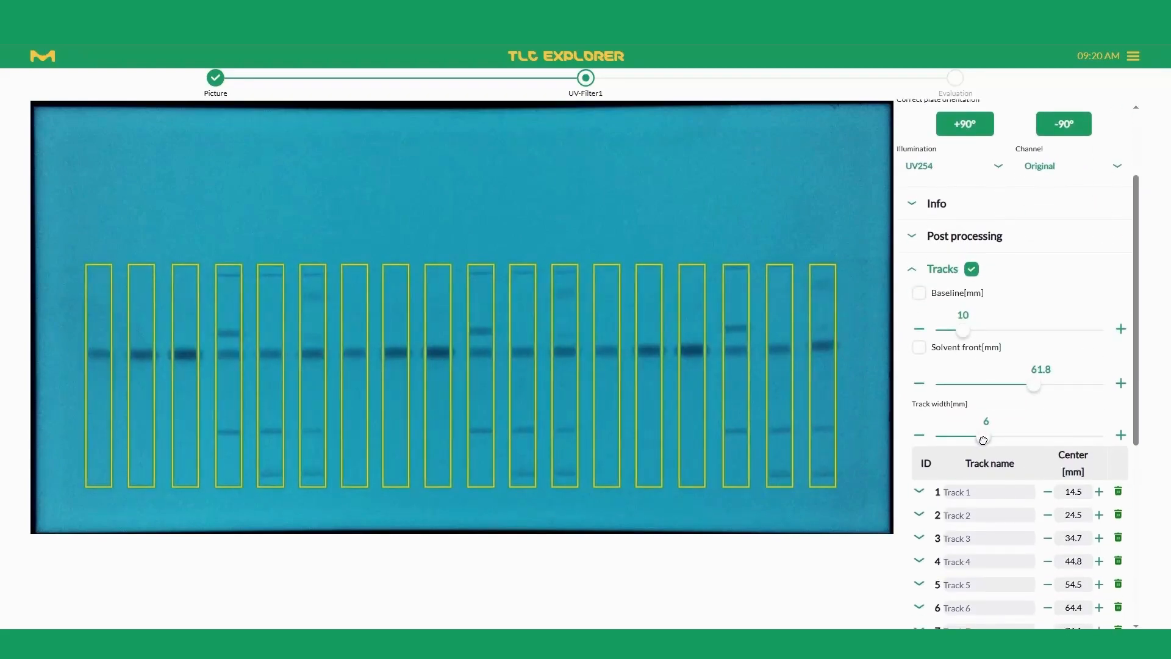
Step: Rename track 1 as "Eusolex9020 1.0 mg-ml 2-Propanol"
{"action": "scroll", "coordinate": [983, 438], "scroll_direction": "down", "scroll_amount": 2}
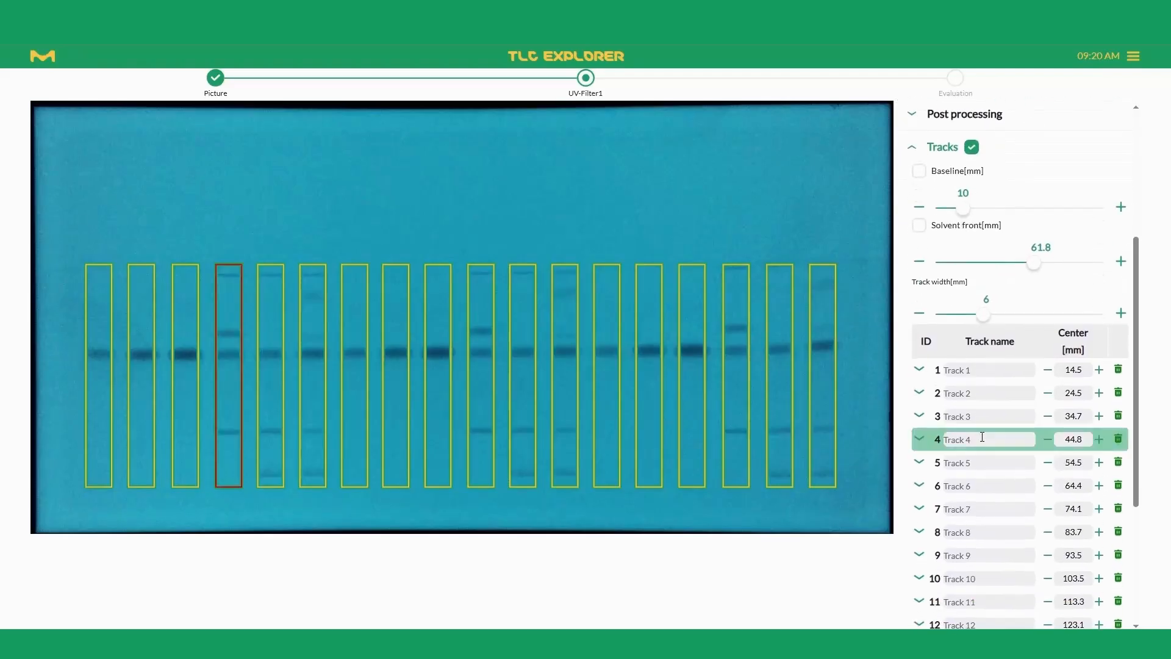
{"action": "left_click", "coordinate": [1004, 370]}
{"action": "type", "text": "Eusole"}
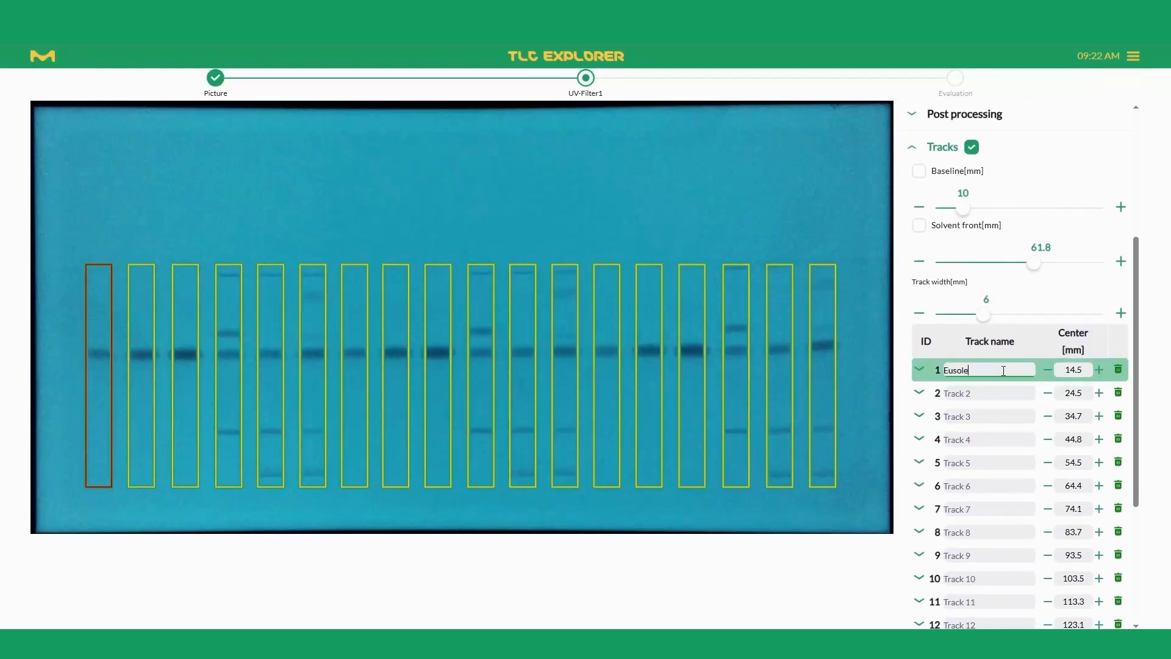
{"action": "type", "text": "x9020 1.0 mg-ml 2-Propanol"}
Step: Mark track 1 as a reference, with a sample volume of 1.0 and a concentration of 1.000
{"action": "left_click", "coordinate": [919, 369]}
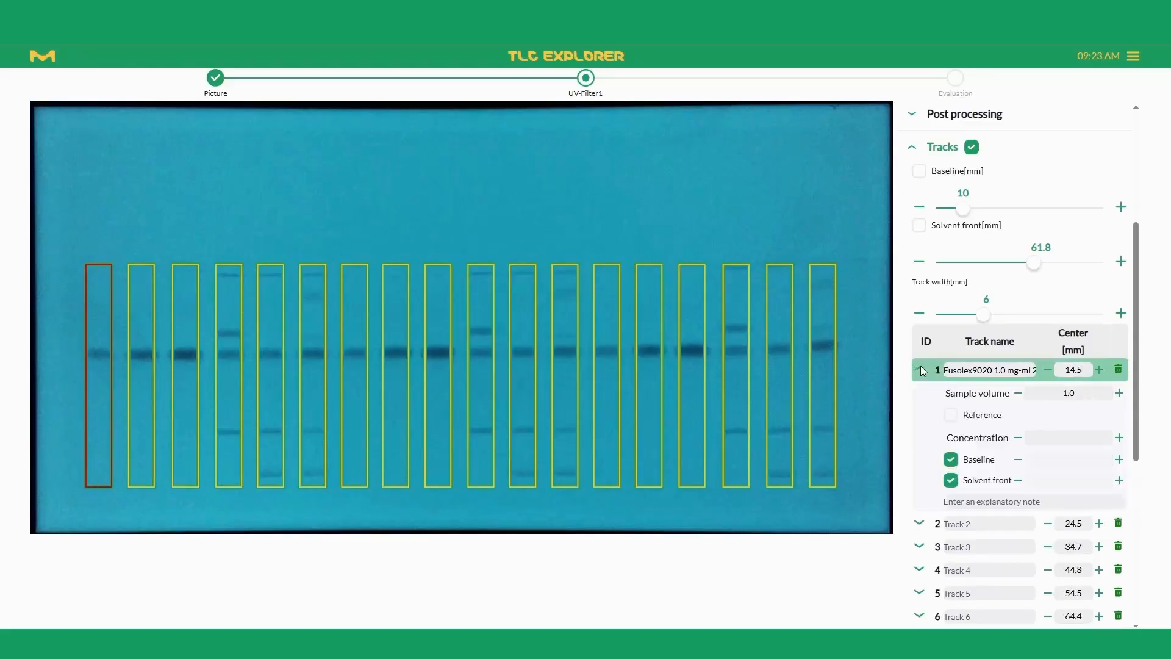
{"action": "left_click", "coordinate": [951, 419]}
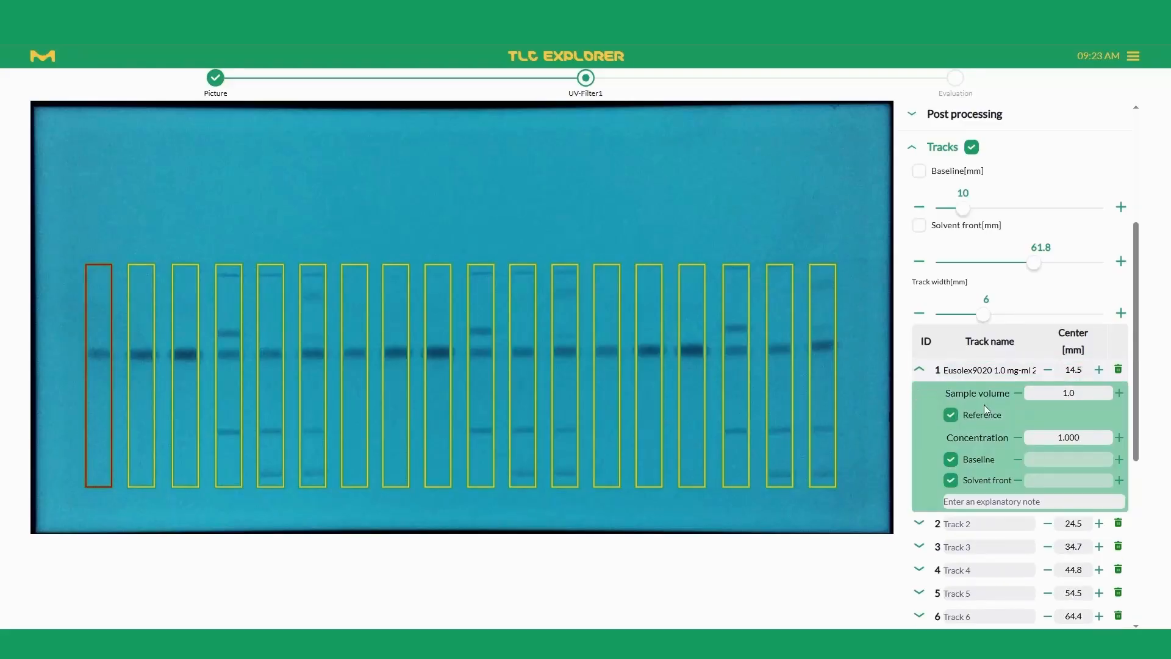
{"action": "left_click_drag", "start_coordinate": [1088, 392], "coordinate": [1031, 393]}
{"action": "left_click_drag", "start_coordinate": [1089, 441], "coordinate": [1057, 438]}
Step: Try giving track 1 its own baseline and solvent front values, and restore the default setting for both
{"action": "left_click", "coordinate": [951, 462]}
{"action": "left_click", "coordinate": [952, 481]}
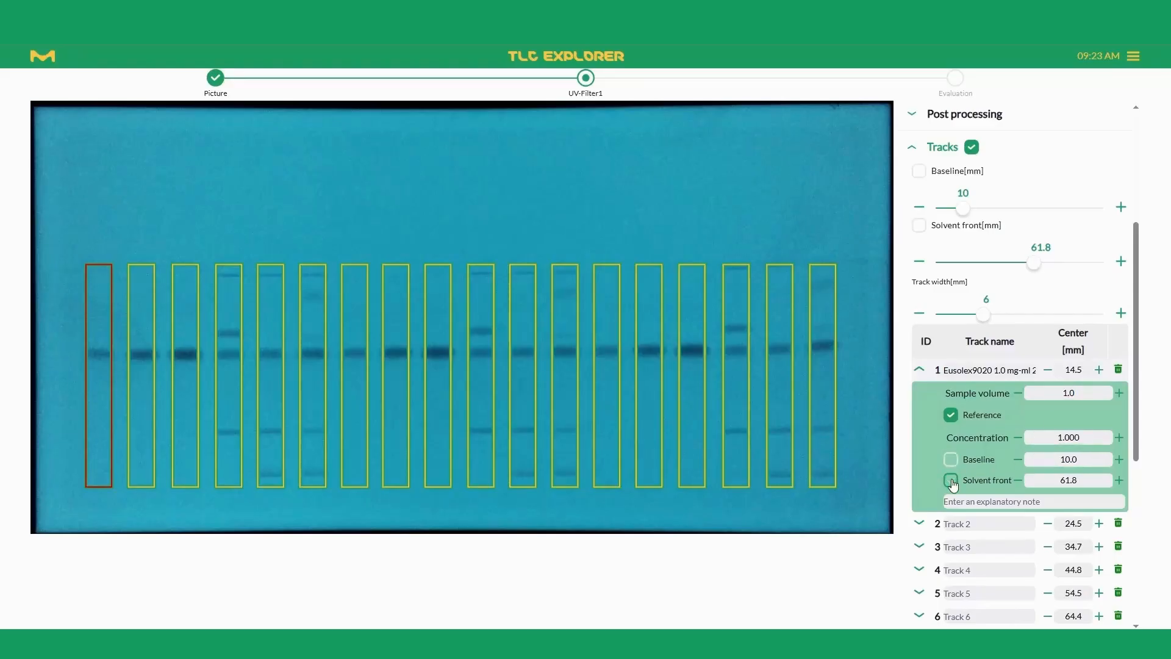
{"action": "left_click", "coordinate": [952, 460]}
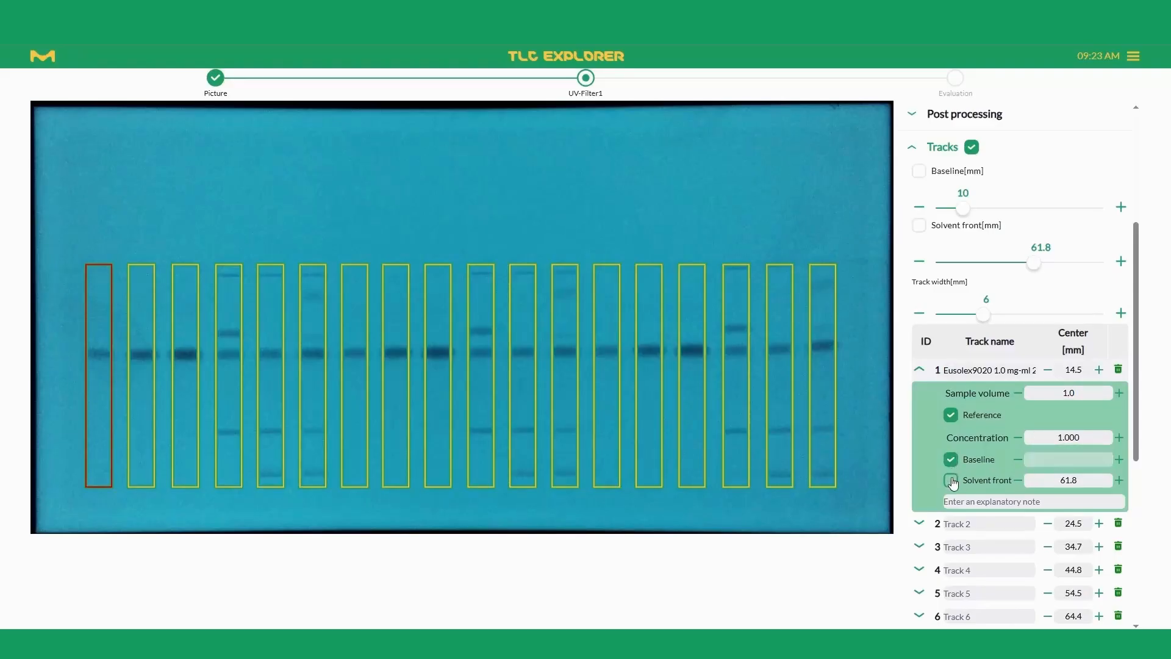
{"action": "left_click", "coordinate": [952, 482]}
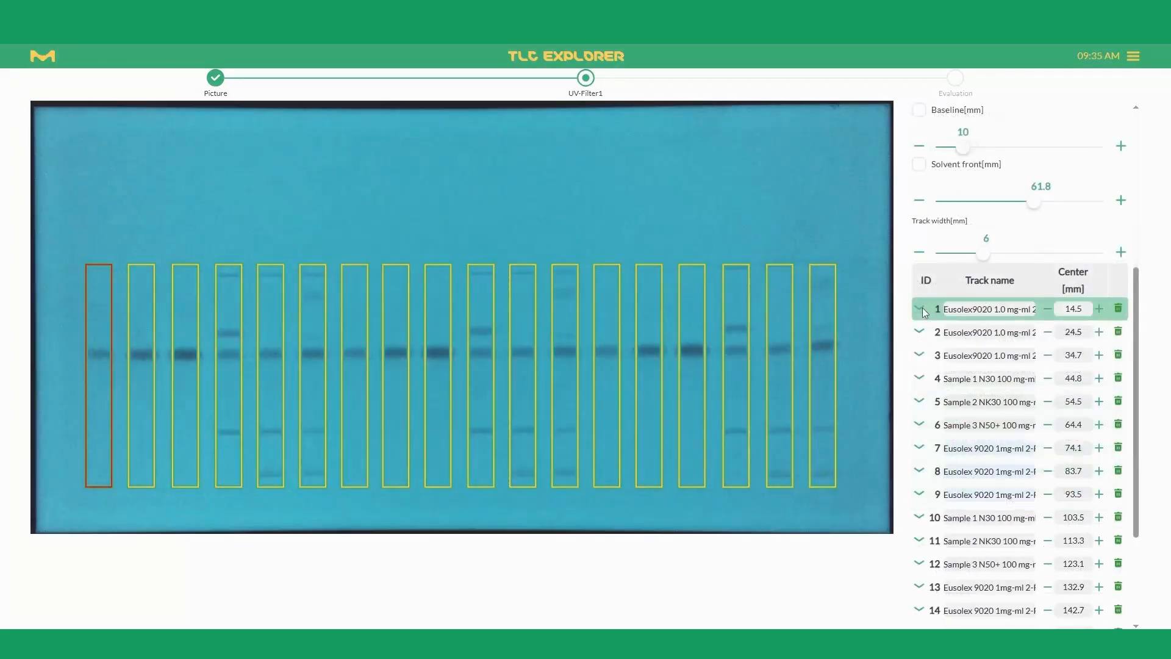
Step: Check the details of tracks 1 and 5, and accept the track setup to continue to the evaluation
{"action": "left_click", "coordinate": [921, 308]}
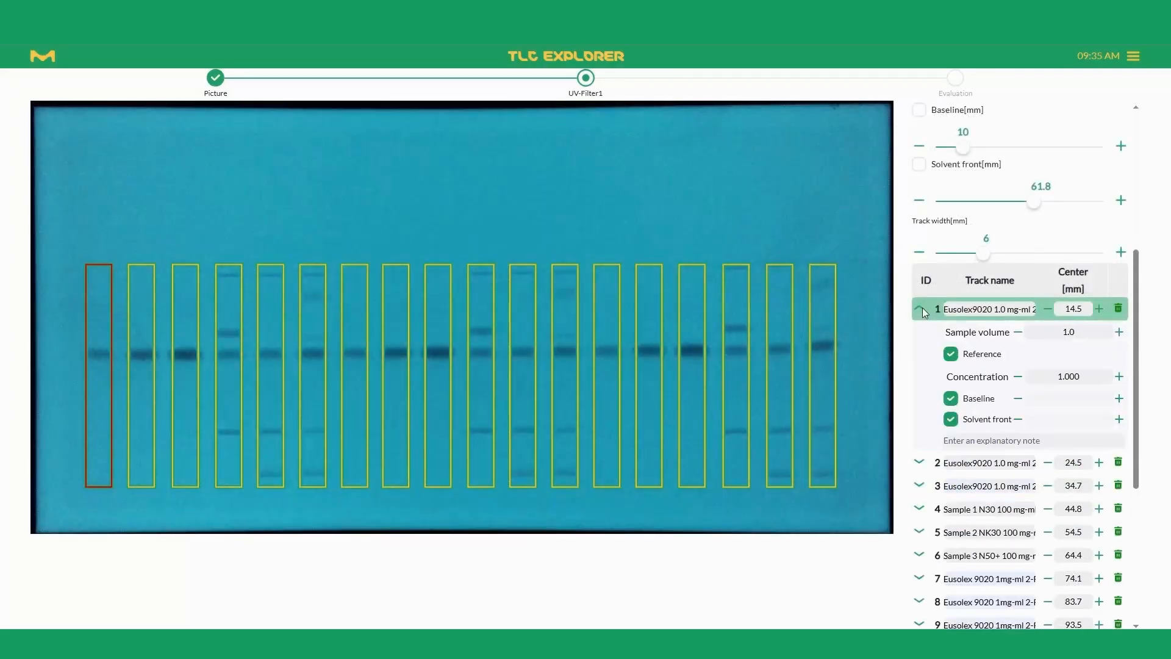
{"action": "left_click", "coordinate": [922, 310]}
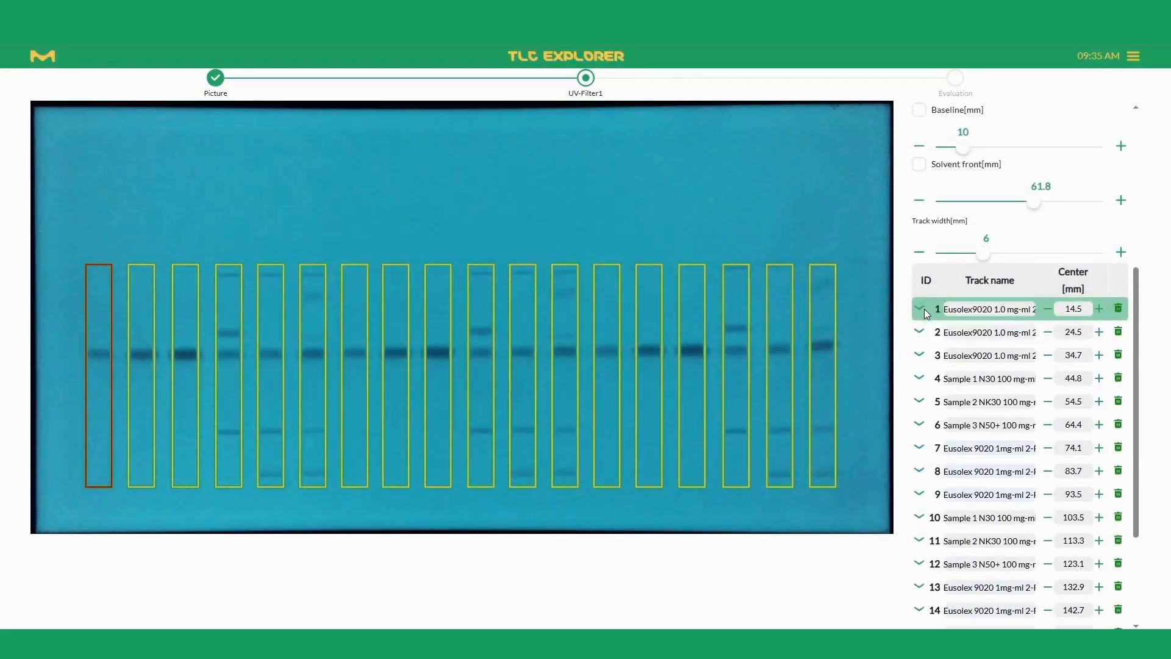
{"action": "left_click", "coordinate": [919, 403]}
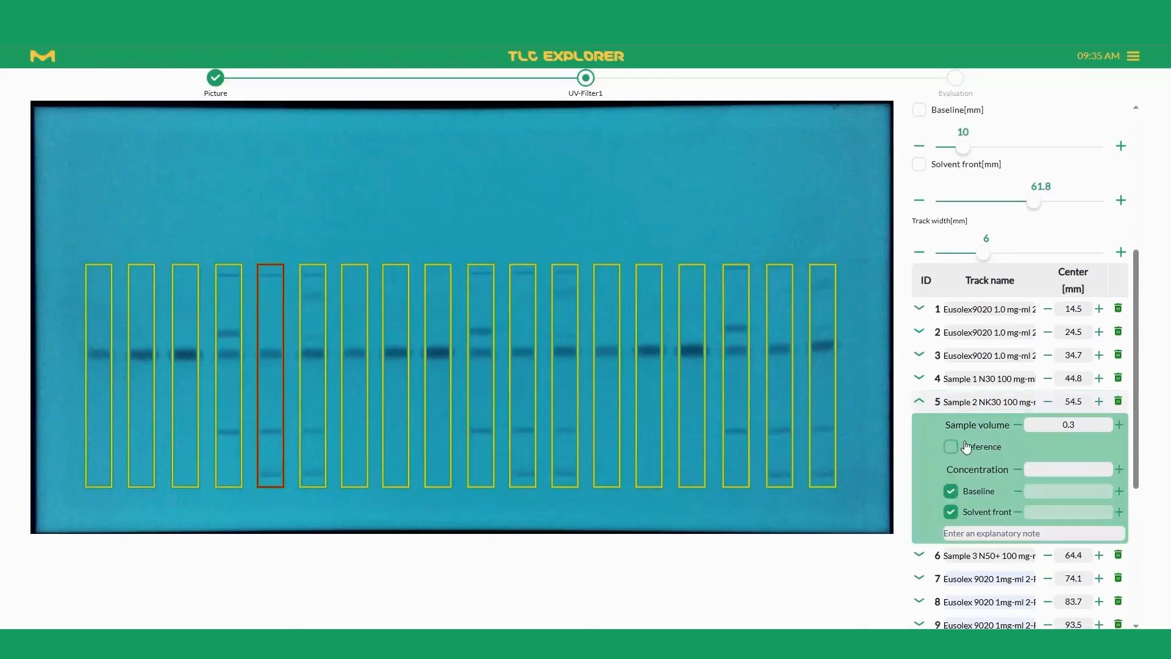
{"action": "left_click", "coordinate": [919, 402]}
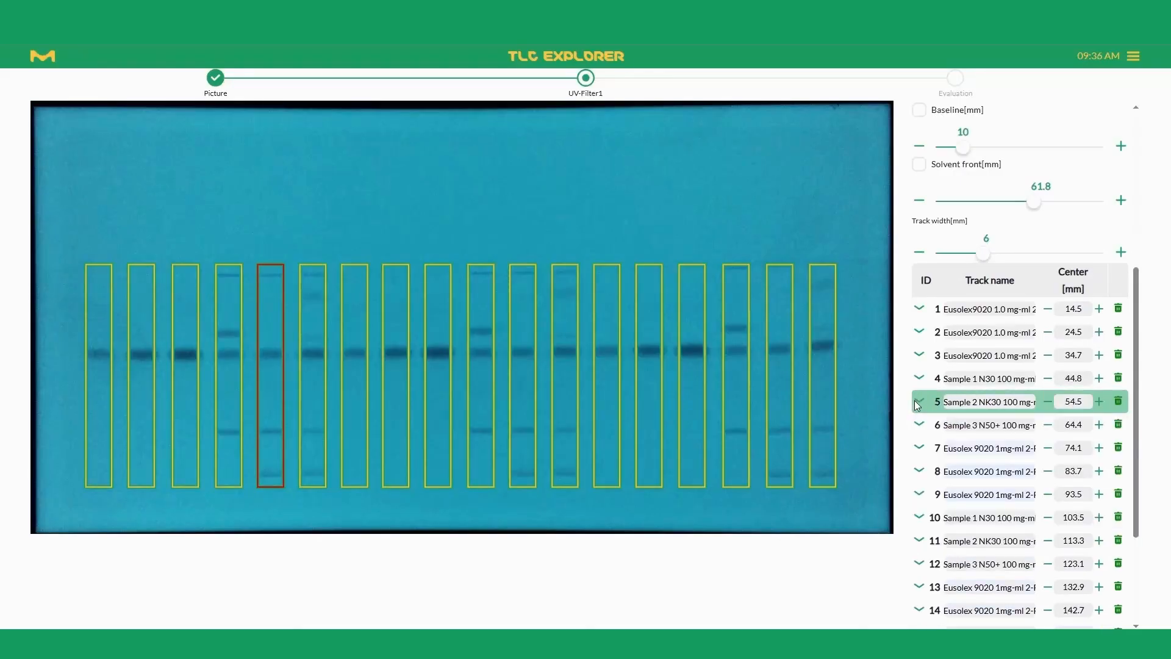
{"action": "scroll", "coordinate": [918, 404], "scroll_direction": "down", "scroll_amount": 3}
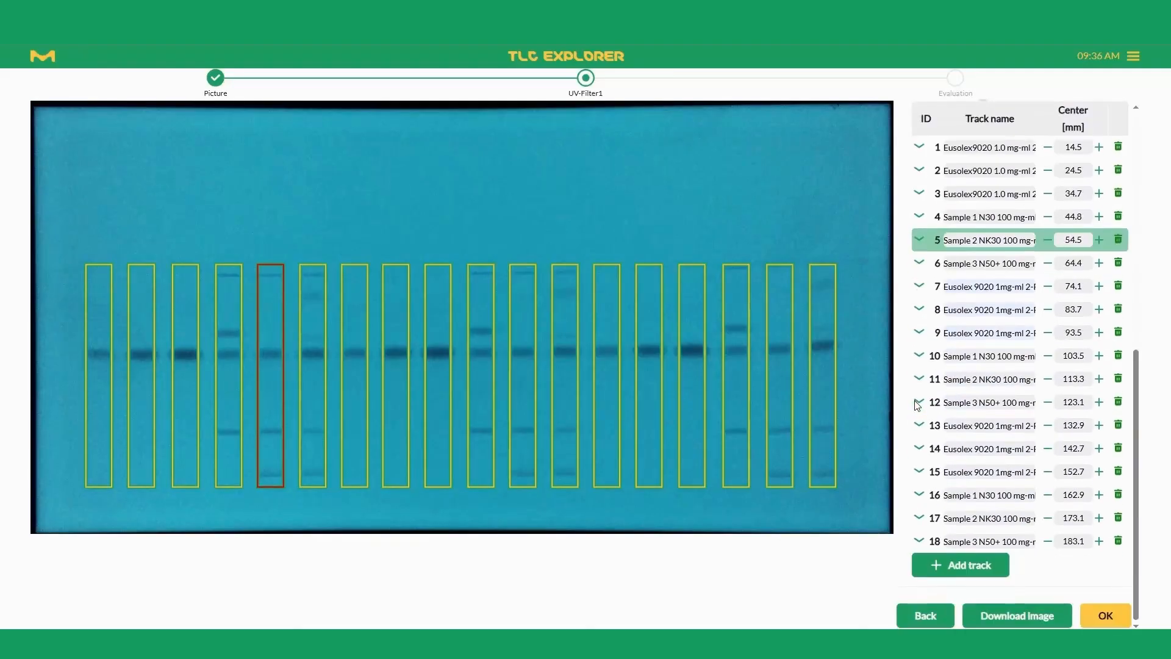
{"action": "left_click", "coordinate": [1106, 616]}
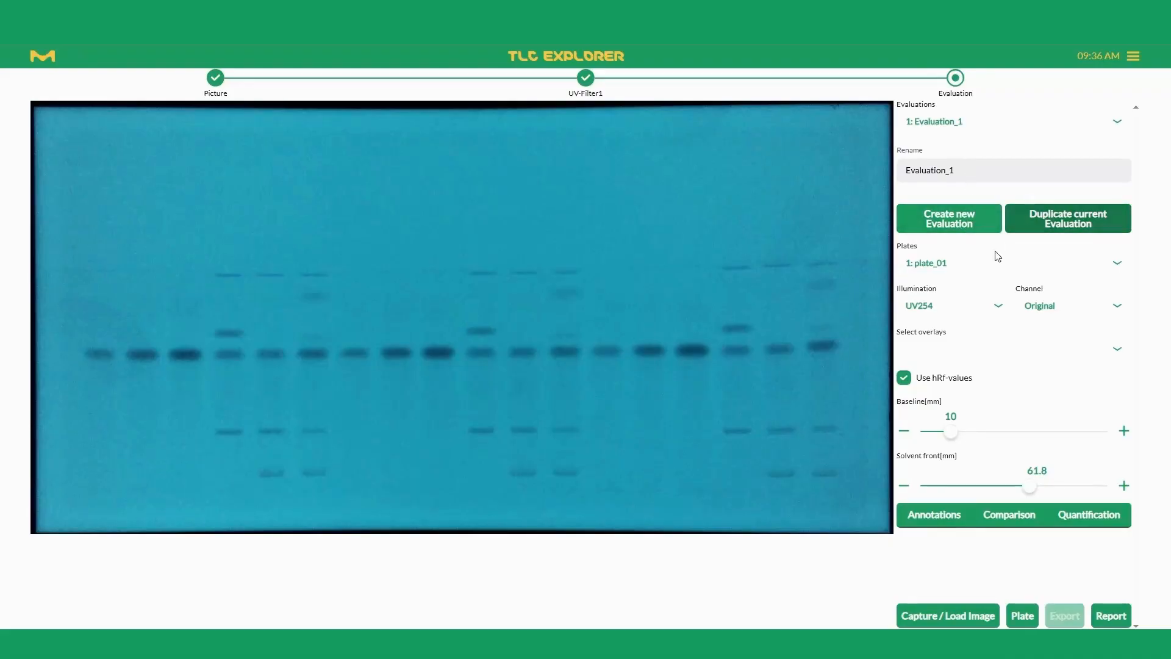
{"action": "left_click", "coordinate": [926, 308]}
{"action": "left_click", "coordinate": [1000, 309]}
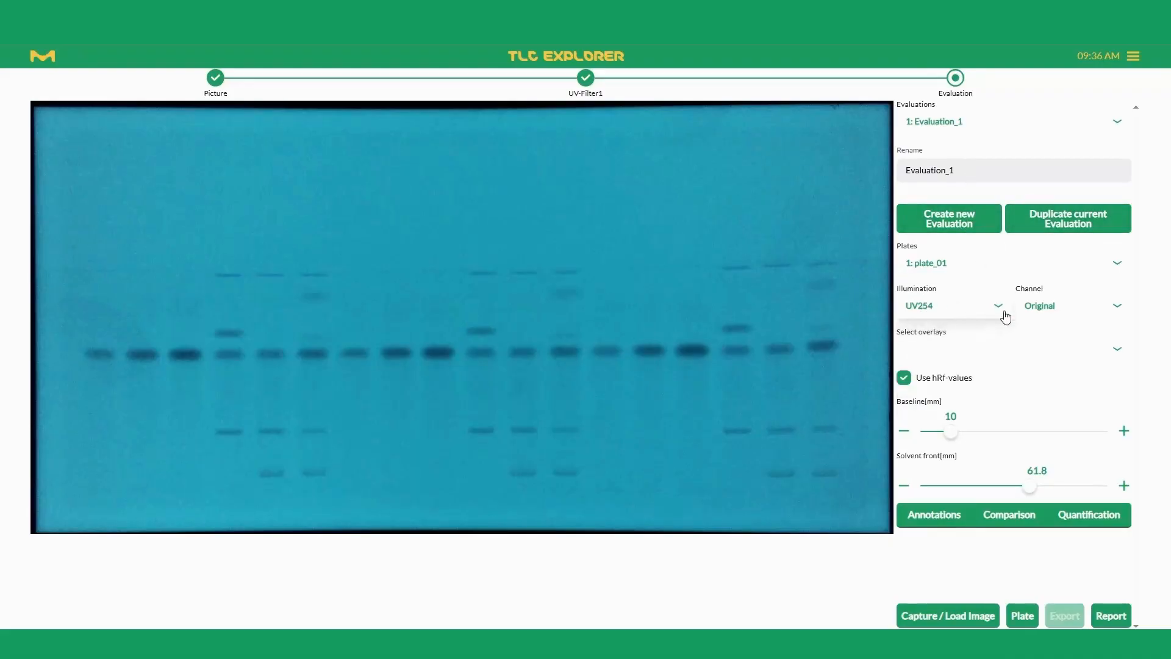
{"action": "left_click", "coordinate": [1045, 315]}
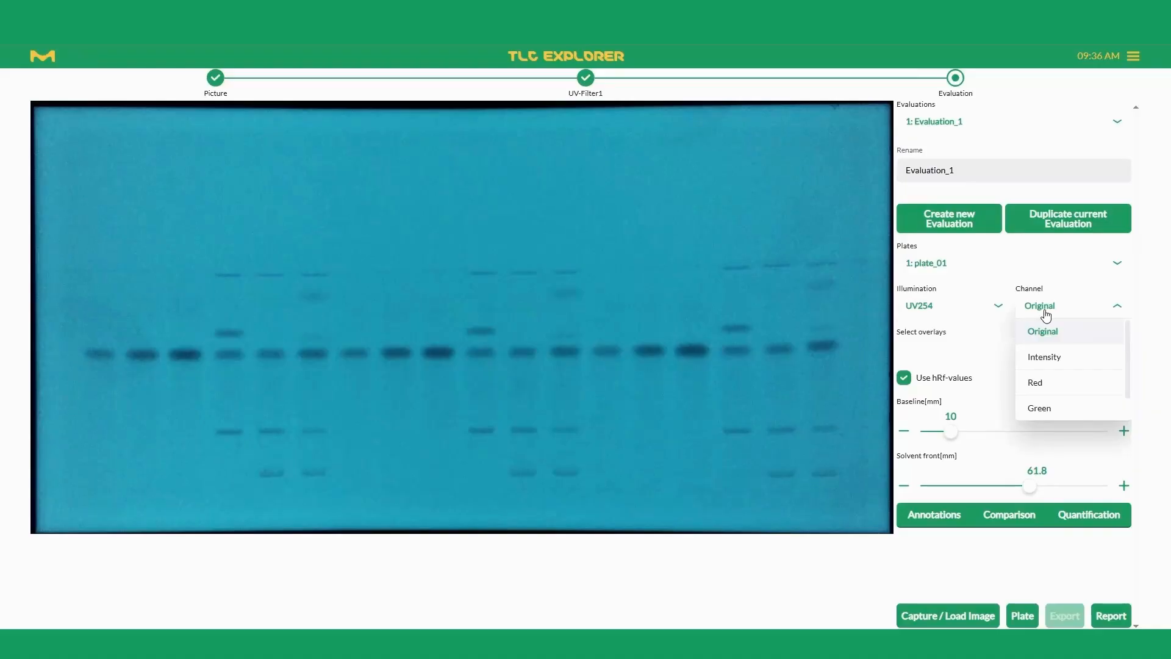
{"action": "left_click", "coordinate": [1045, 315]}
Step: Overlay the solvent front, baseline, annotations, Rf scale, cm scale and tracks on the UV254 plate image
{"action": "left_click", "coordinate": [915, 356]}
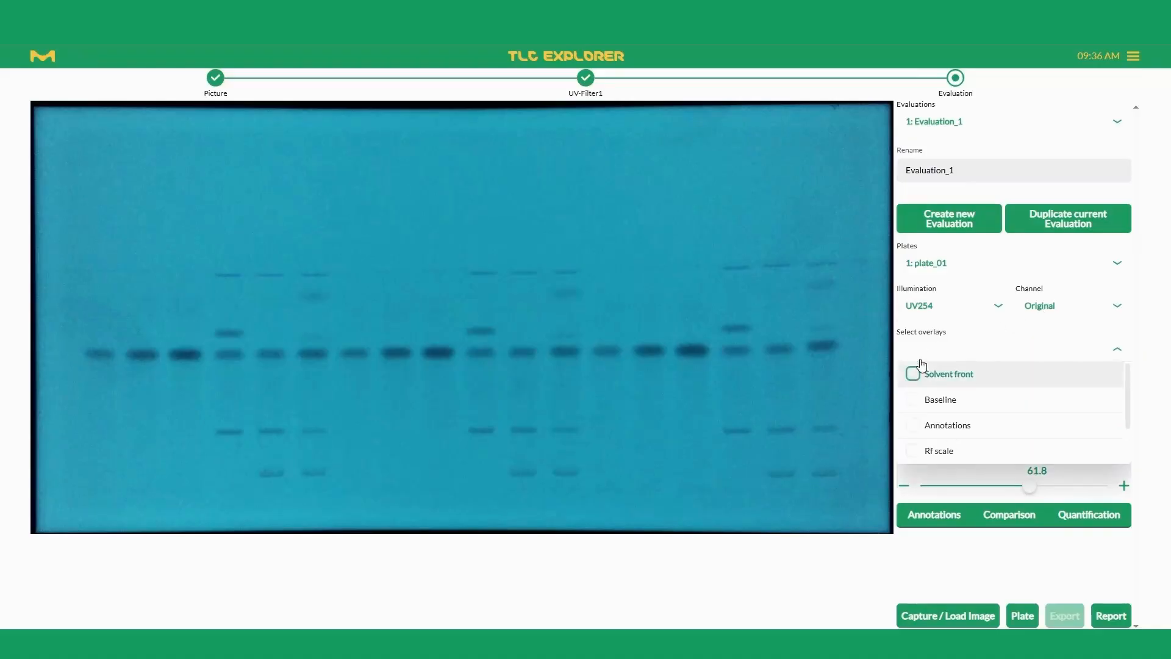
{"action": "left_click", "coordinate": [913, 373]}
{"action": "left_click", "coordinate": [914, 400]}
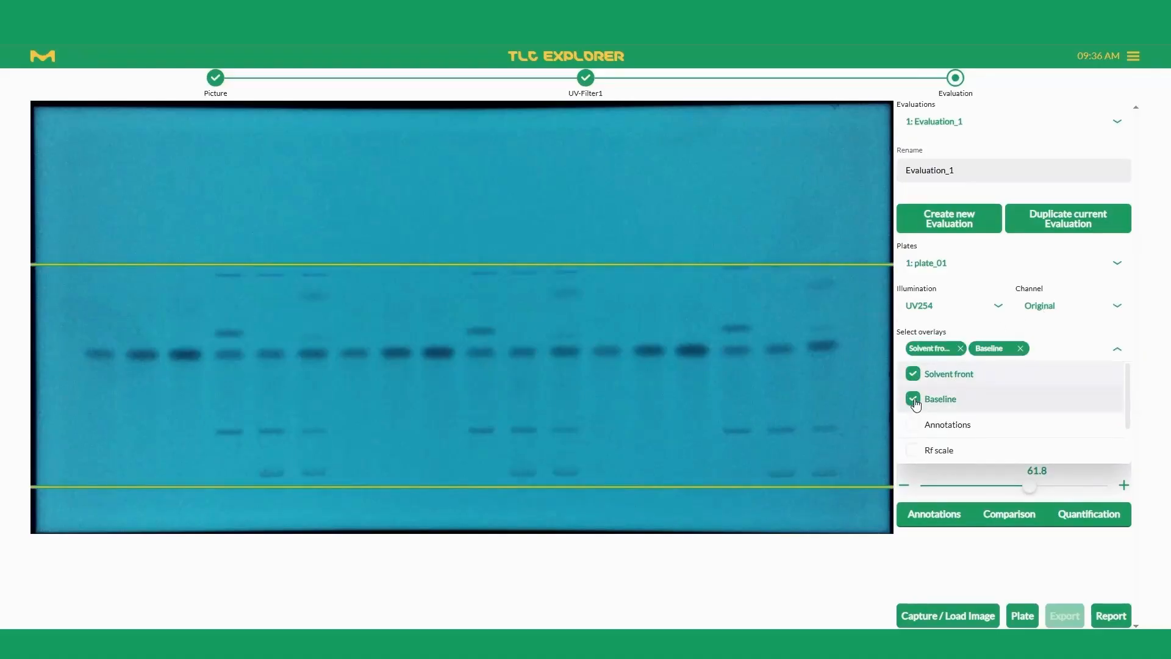
{"action": "scroll", "coordinate": [915, 435], "scroll_direction": "down", "scroll_amount": 2}
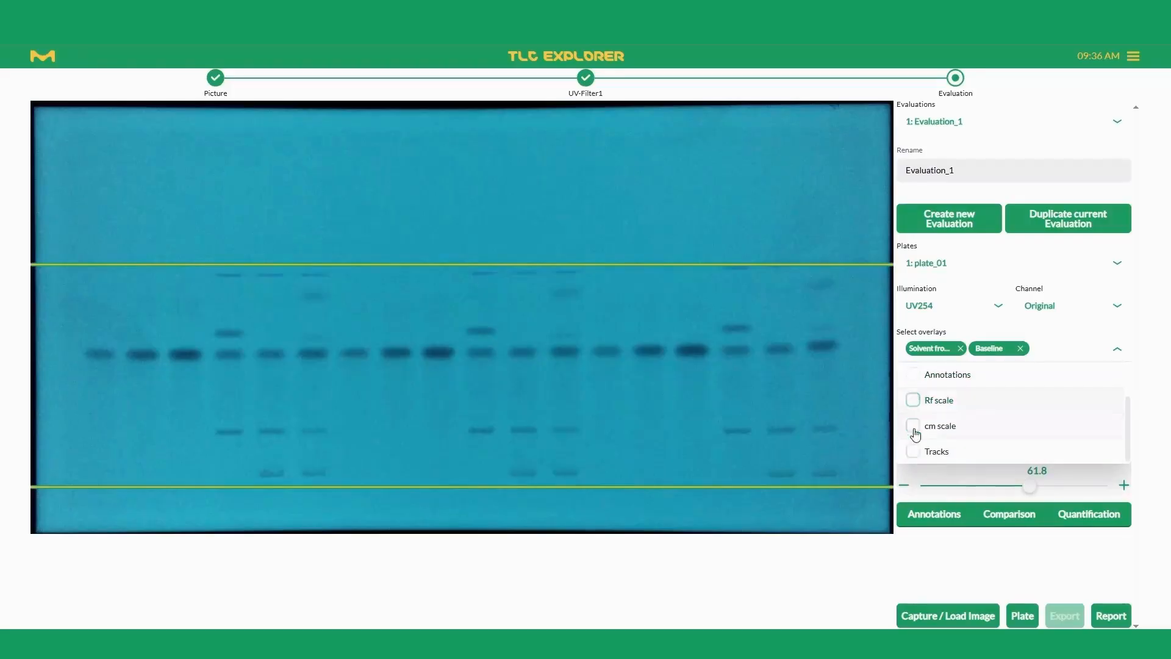
{"action": "left_click", "coordinate": [913, 399]}
{"action": "left_click", "coordinate": [915, 427]}
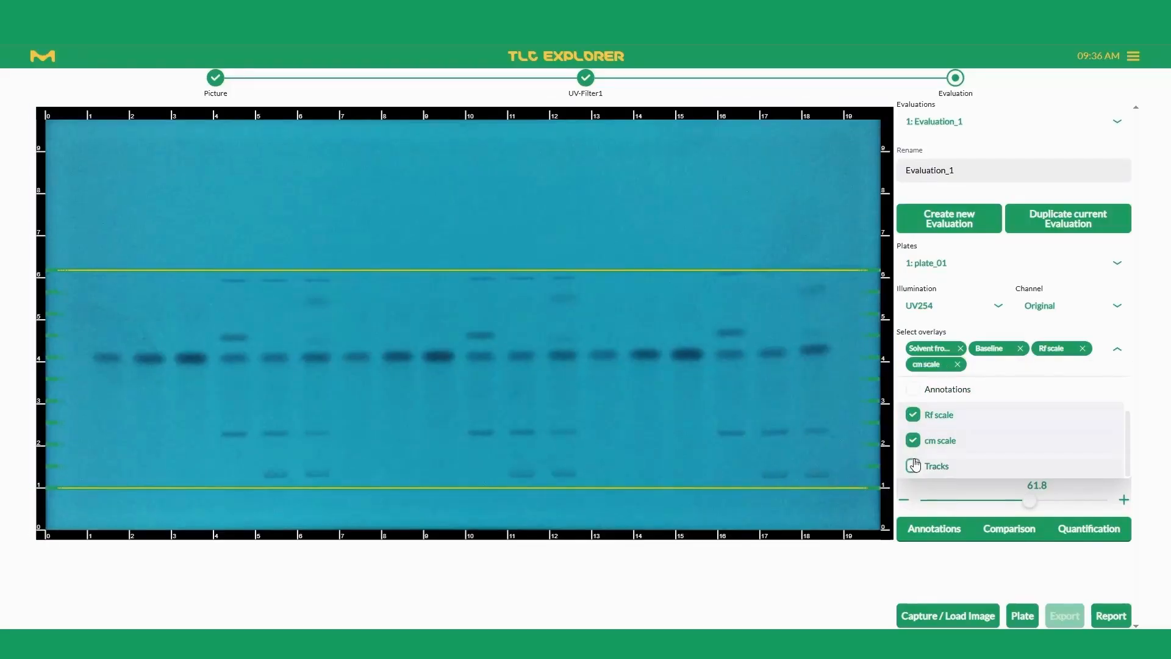
{"action": "left_click", "coordinate": [913, 467]}
{"action": "scroll", "coordinate": [915, 469], "scroll_direction": "up", "scroll_amount": 2}
{"action": "left_click", "coordinate": [913, 440]}
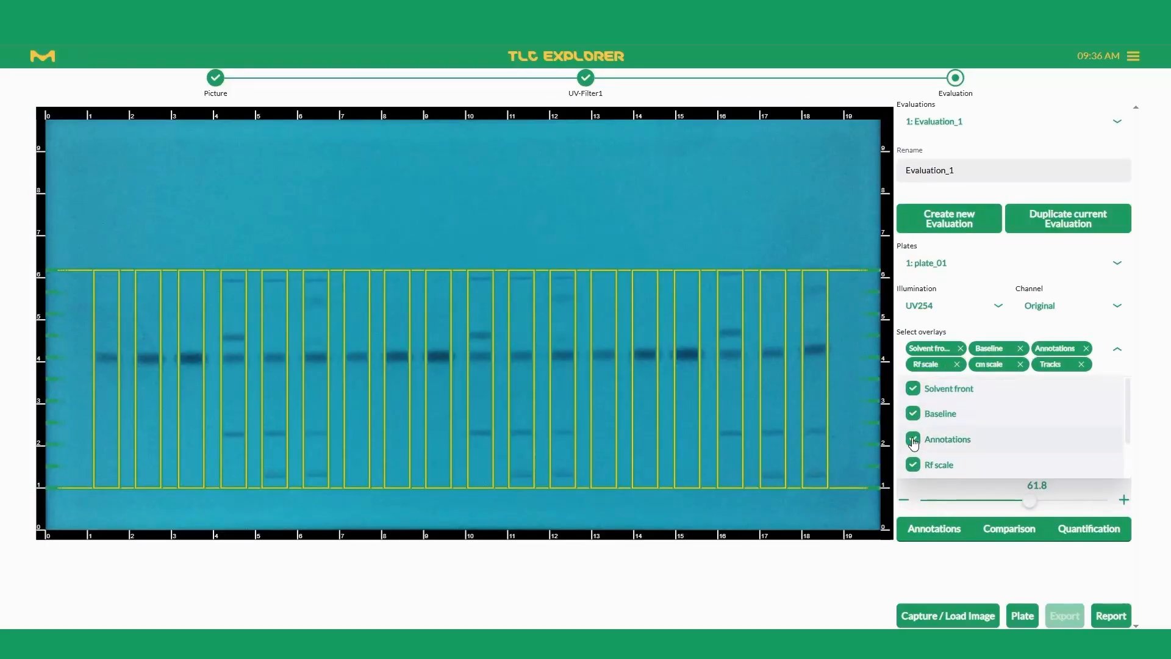
{"action": "left_click", "coordinate": [1116, 355]}
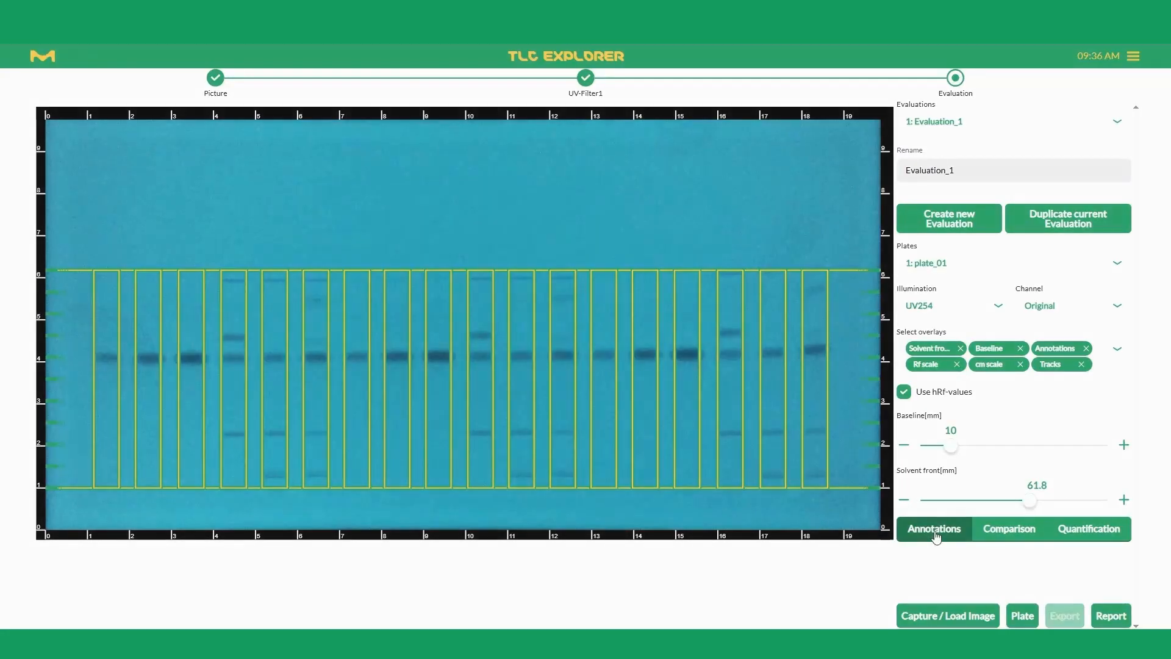
Step: Add an annotation on the dark spot of the third track and label it "Eusolex 9020"
{"action": "left_click", "coordinate": [937, 532]}
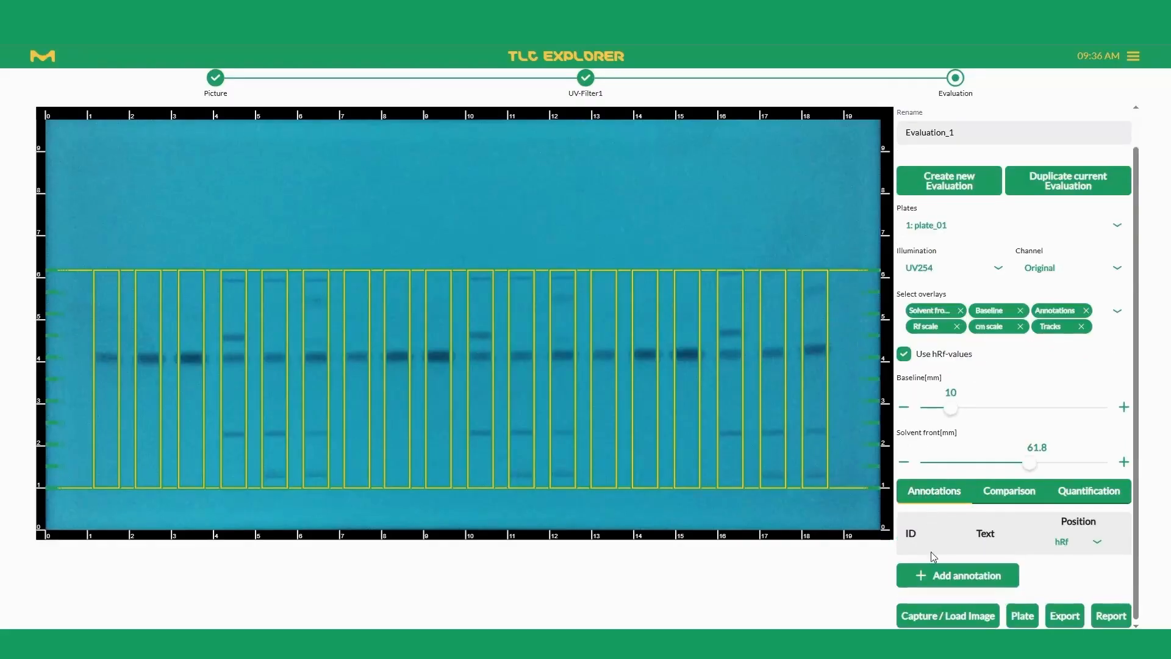
{"action": "left_click", "coordinate": [933, 579]}
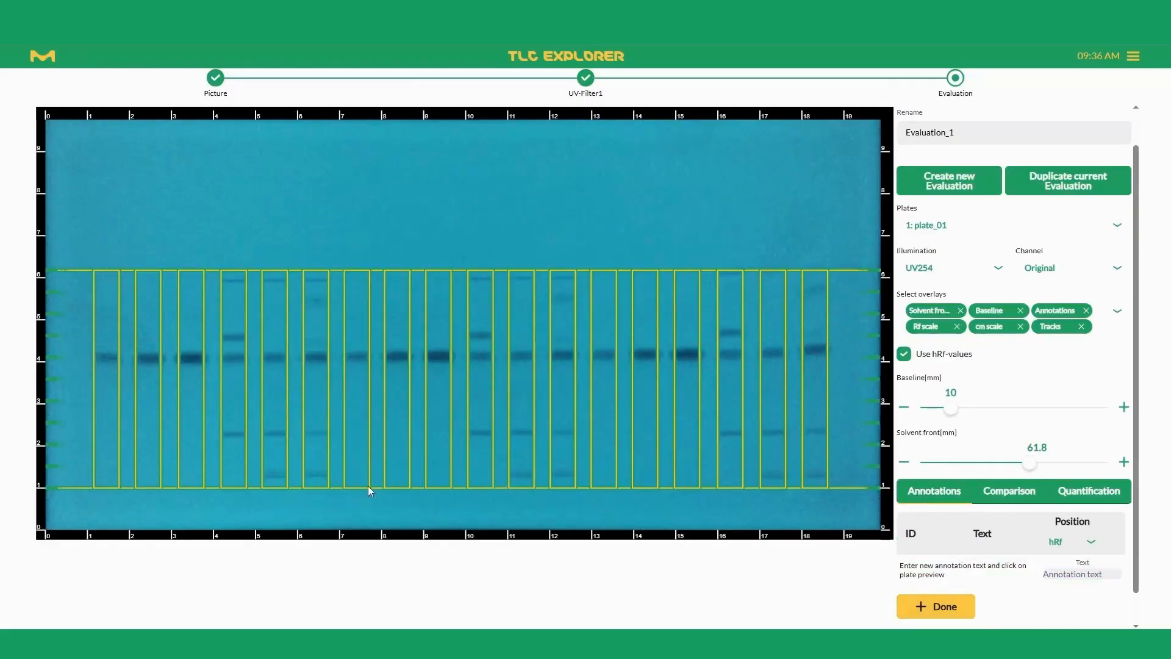
{"action": "left_click", "coordinate": [190, 355]}
{"action": "left_click", "coordinate": [985, 566]}
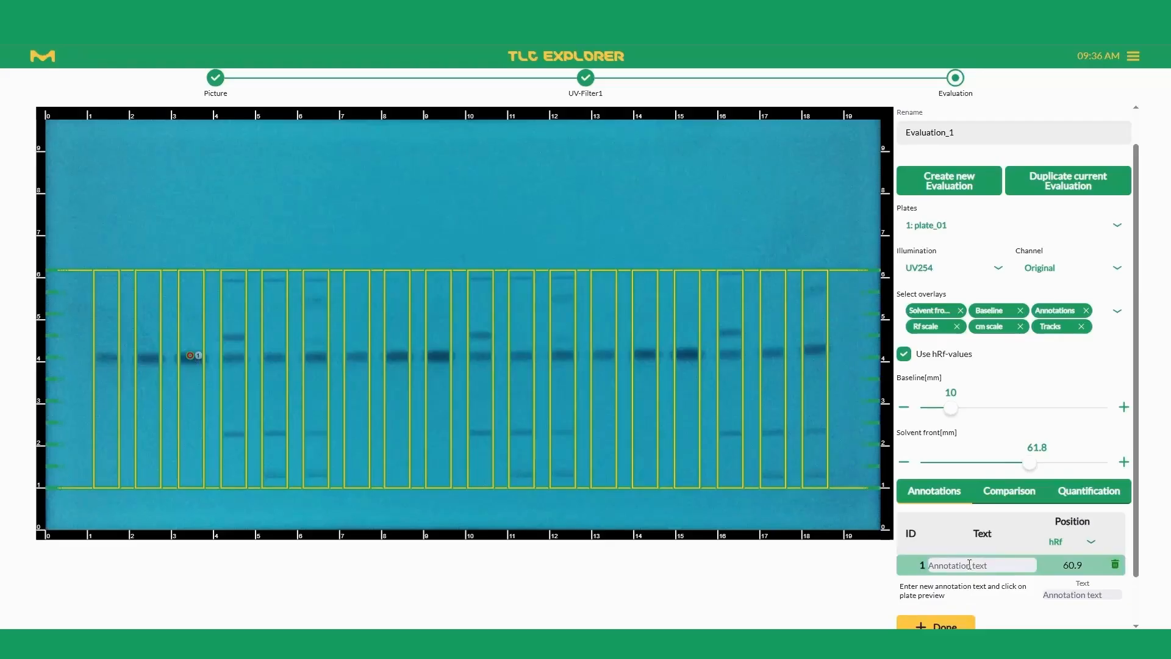
{"action": "type", "text": "Eusolex 9020"}
{"action": "scroll", "coordinate": [991, 568], "scroll_direction": "down", "scroll_amount": 1}
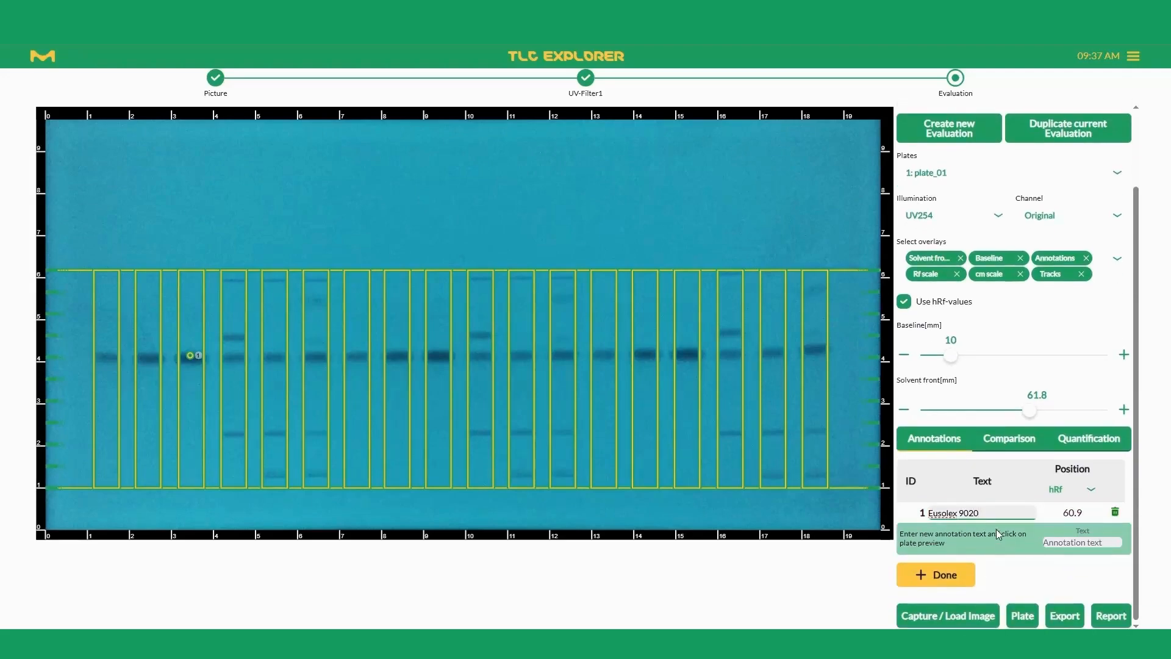
Step: Annotate the lower spot of the tenth track as "Unknown Substance" and finish adding annotations
{"action": "left_click", "coordinate": [482, 432]}
{"action": "left_click", "coordinate": [988, 532]}
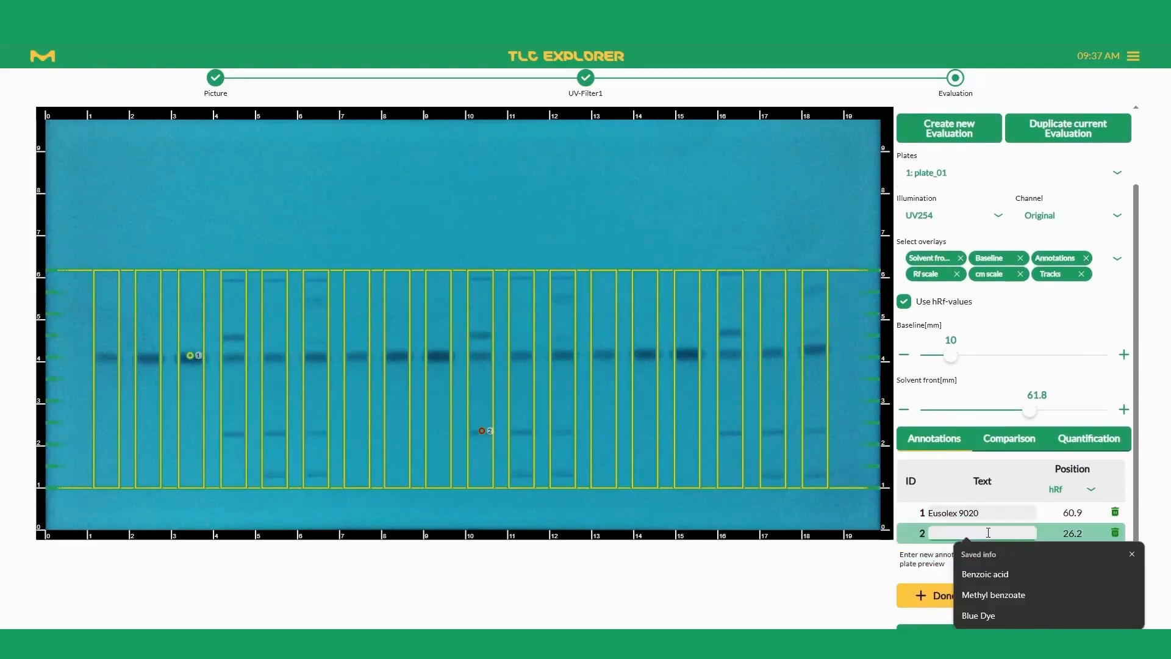
{"action": "type", "text": "Unknown Substan"}
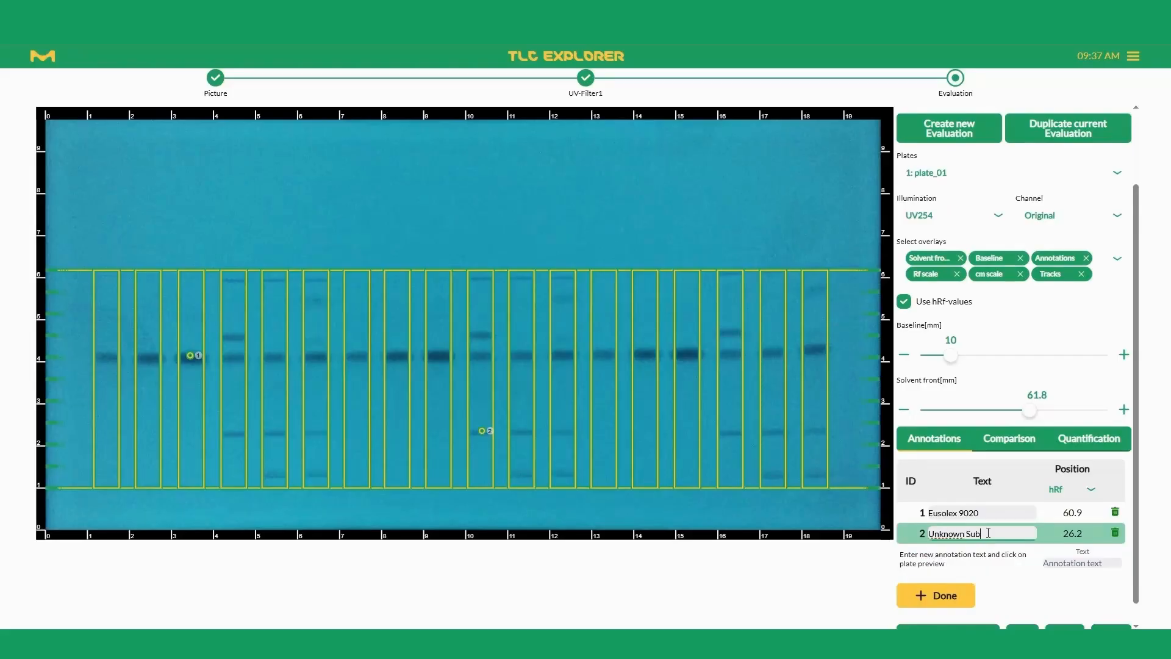
{"action": "type", "text": "ce"}
{"action": "left_click", "coordinate": [927, 596]}
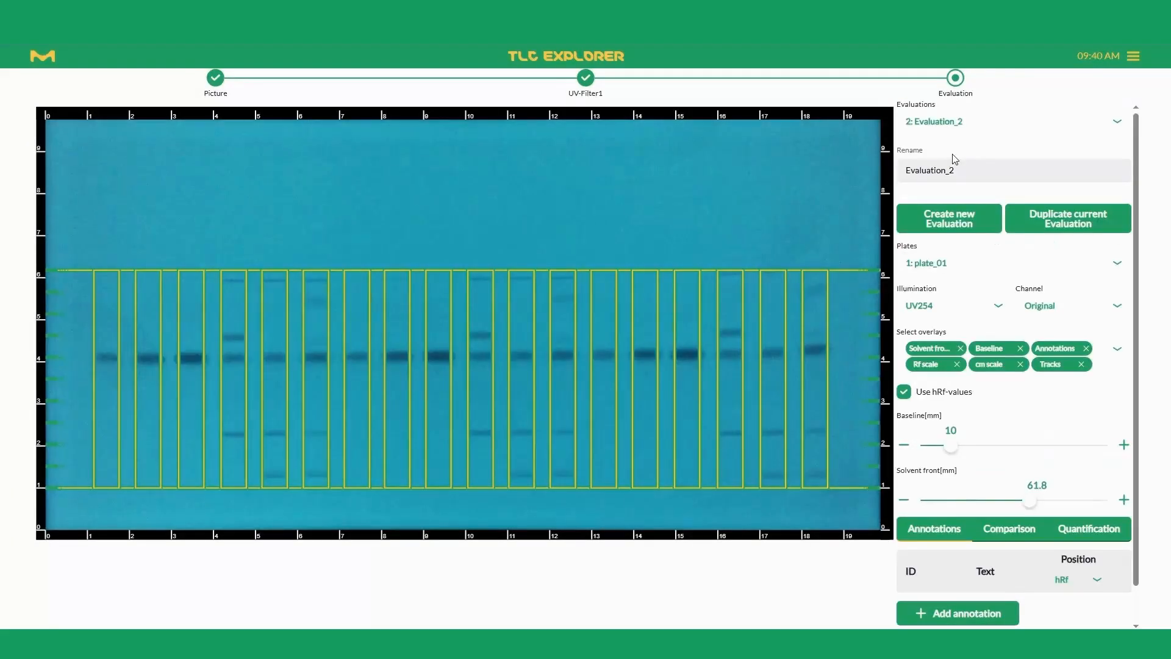
Step: Start a track comparison in Evaluation_2 and add the third and fourth tracks of the plate
{"action": "scroll", "coordinate": [1012, 418], "scroll_direction": "down", "scroll_amount": 1}
{"action": "left_click", "coordinate": [1005, 492]}
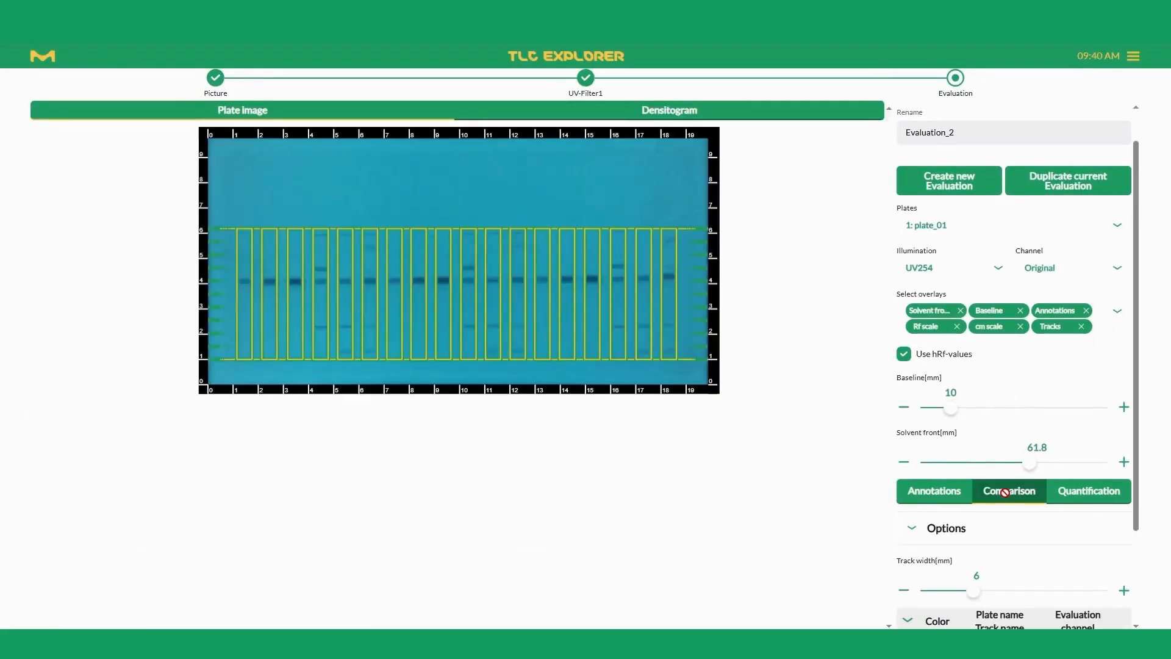
{"action": "scroll", "coordinate": [982, 513], "scroll_direction": "down", "scroll_amount": 2}
{"action": "left_click", "coordinate": [960, 533]}
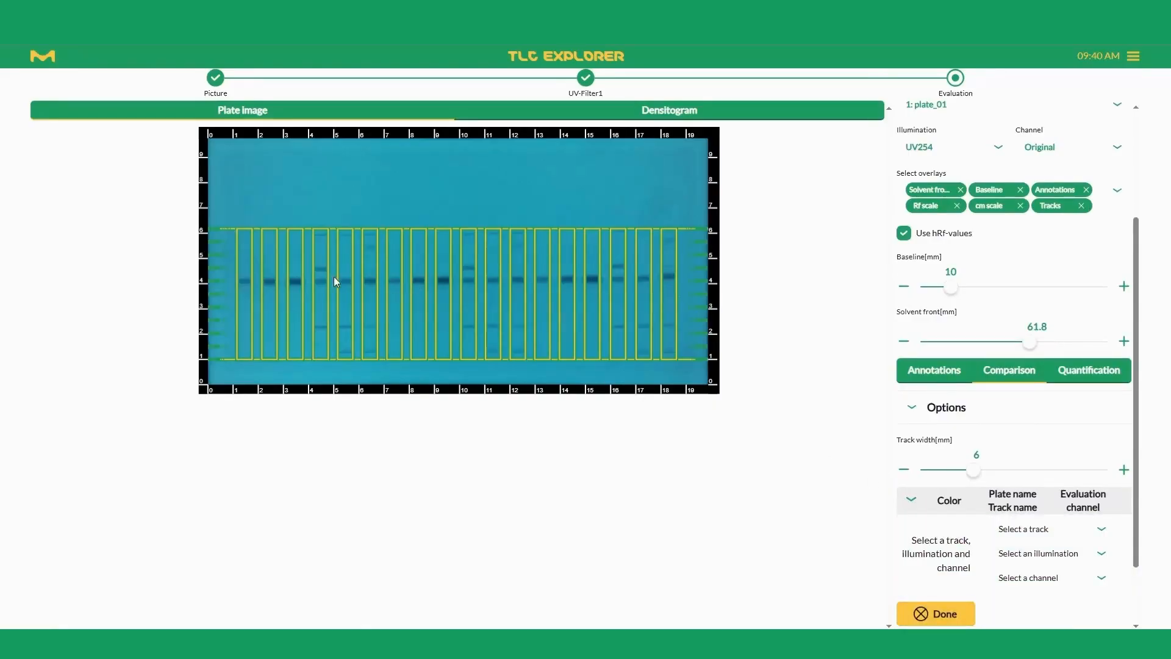
{"action": "left_click", "coordinate": [297, 279]}
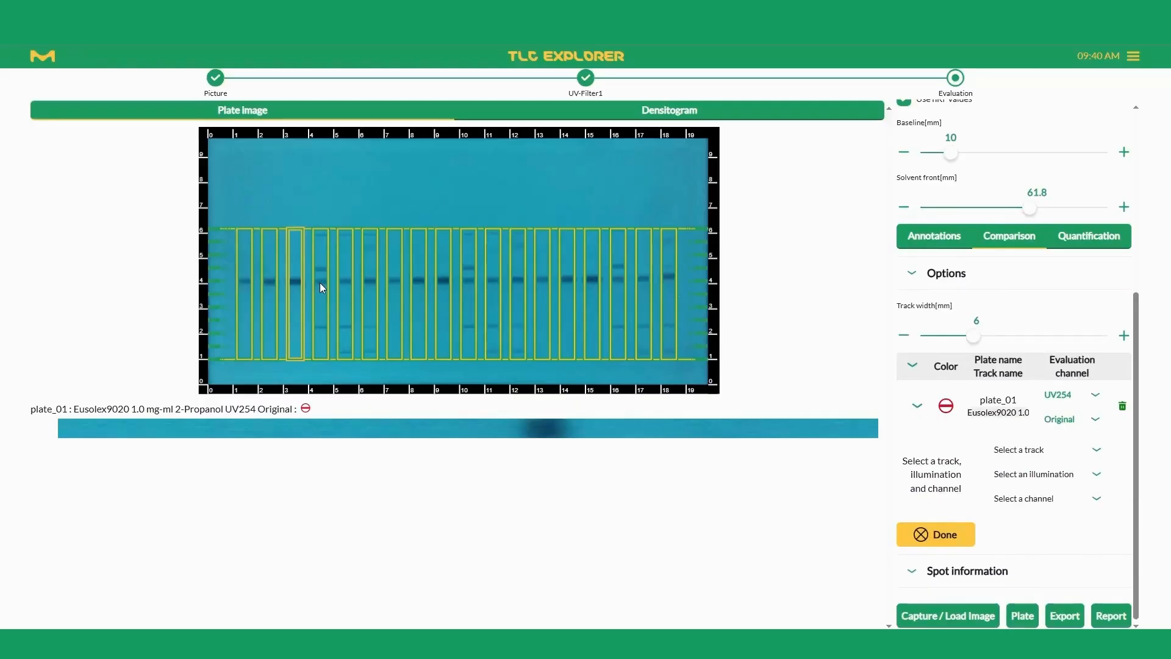
{"action": "left_click", "coordinate": [319, 284]}
Step: Try the Intensity channel for the compared Eusolex9020 track and restore its Original channel
{"action": "left_click", "coordinate": [1067, 419]}
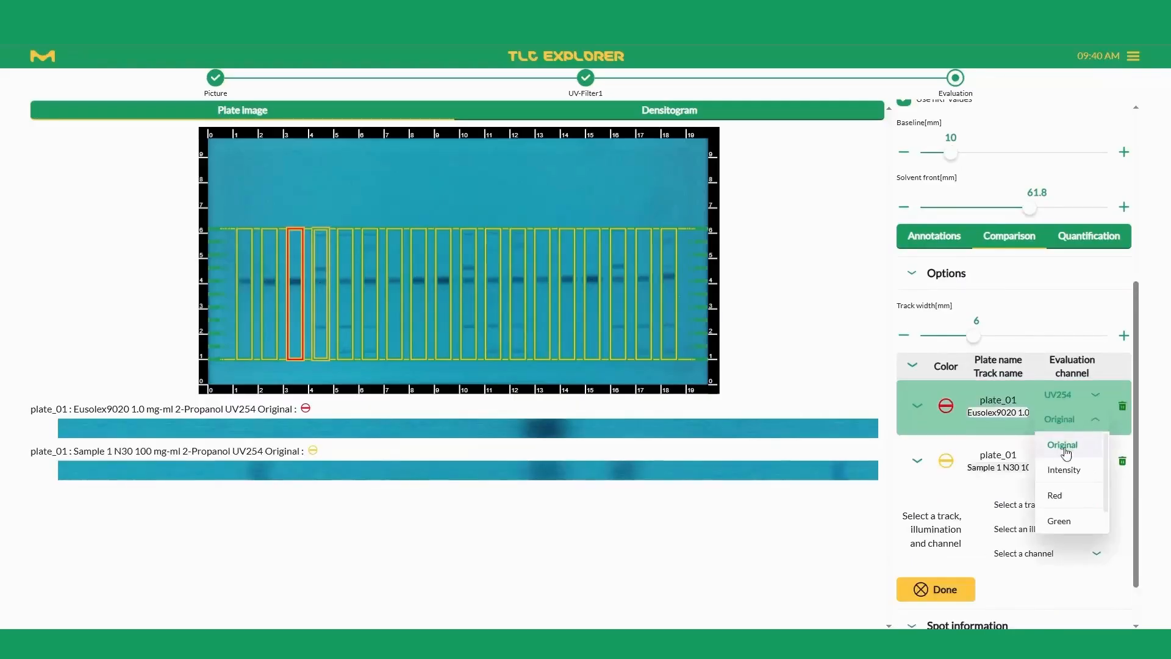
{"action": "left_click", "coordinate": [1063, 473]}
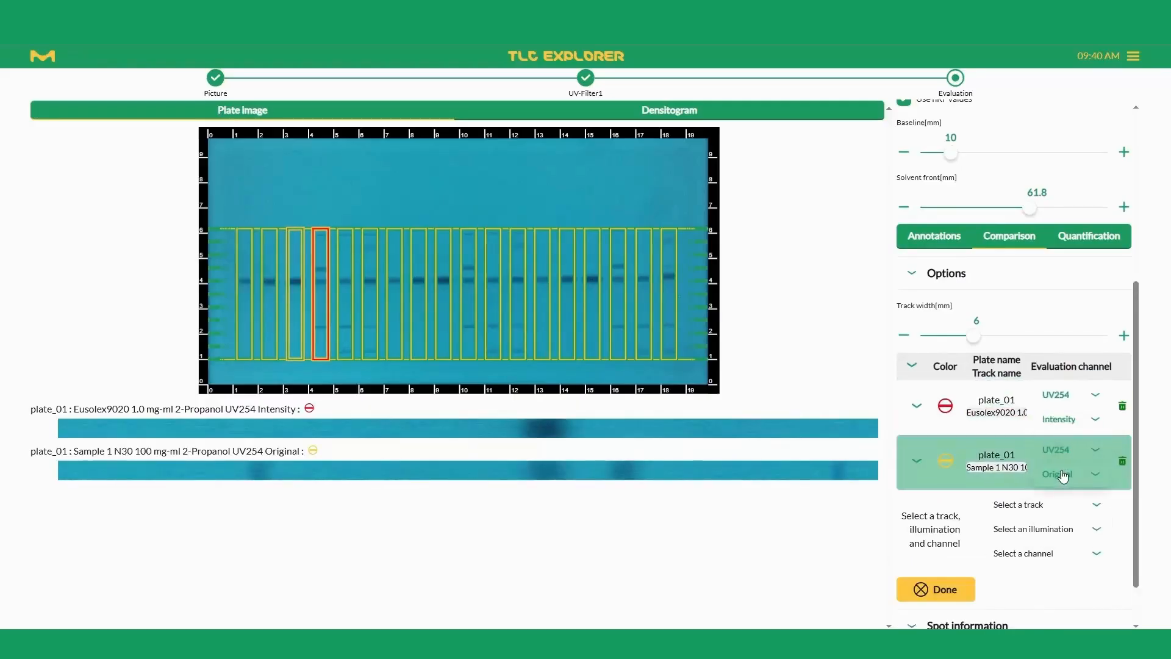
{"action": "left_click", "coordinate": [1067, 420]}
{"action": "left_click", "coordinate": [1064, 443]}
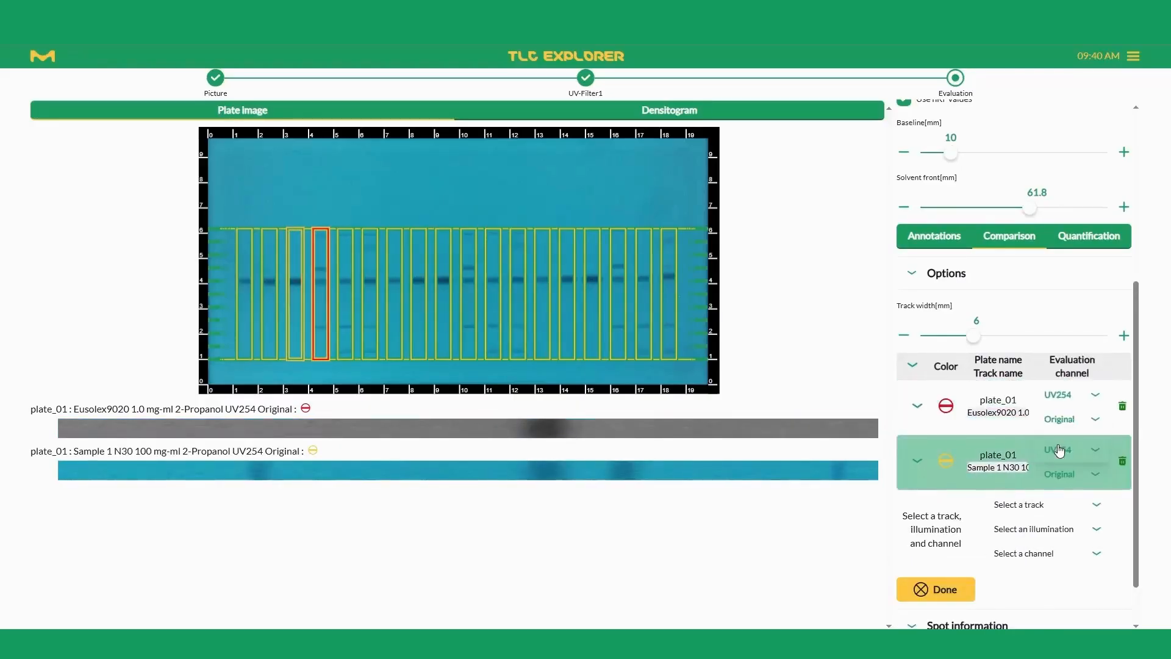
Step: Add the fifth track to the comparison and try UV366 illumination for it, restoring UV254
{"action": "left_click", "coordinate": [343, 279]}
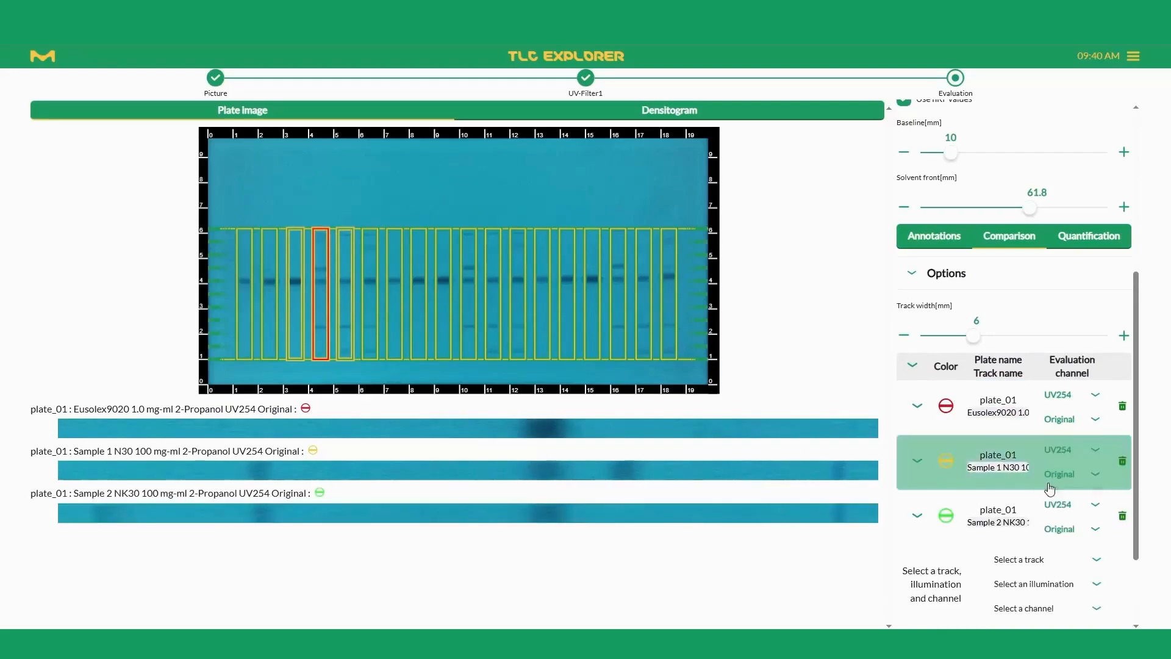
{"action": "scroll", "coordinate": [1049, 489], "scroll_direction": "down", "scroll_amount": 2}
{"action": "left_click", "coordinate": [1077, 395]}
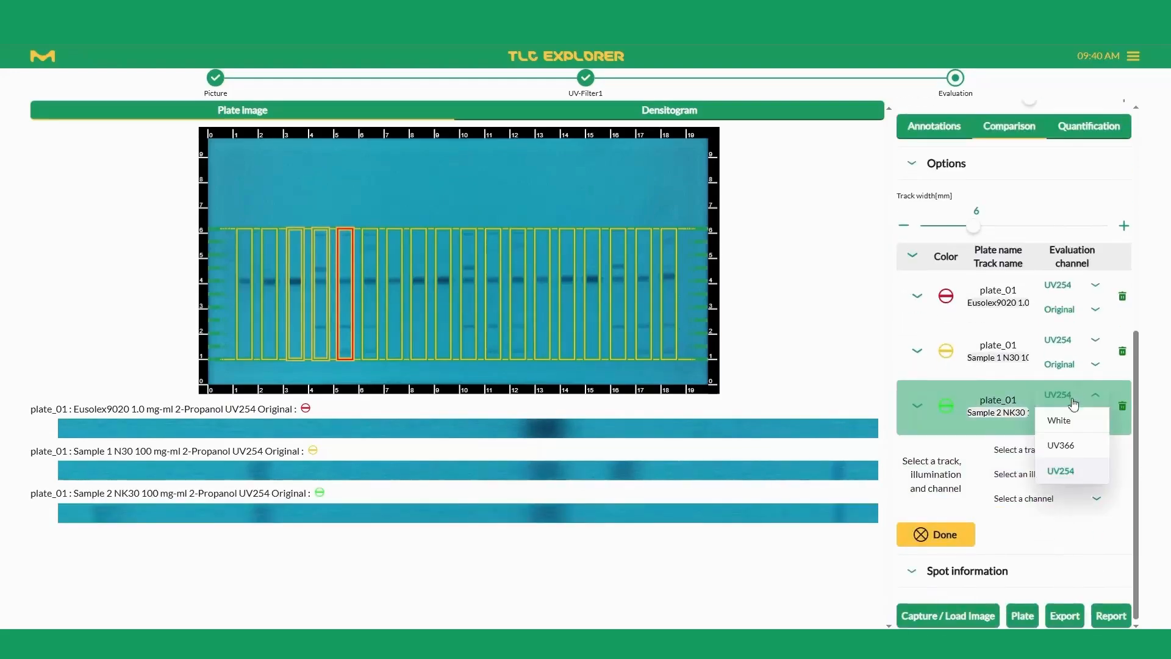
{"action": "left_click", "coordinate": [1060, 445]}
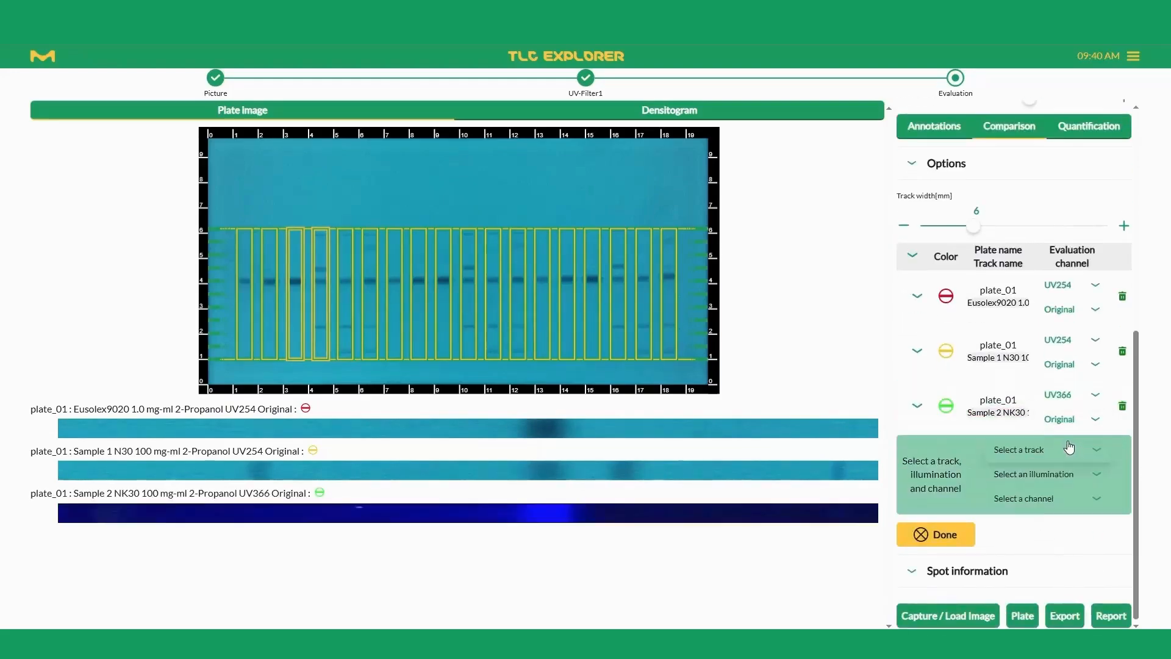
{"action": "left_click", "coordinate": [1061, 396]}
{"action": "left_click", "coordinate": [1060, 471]}
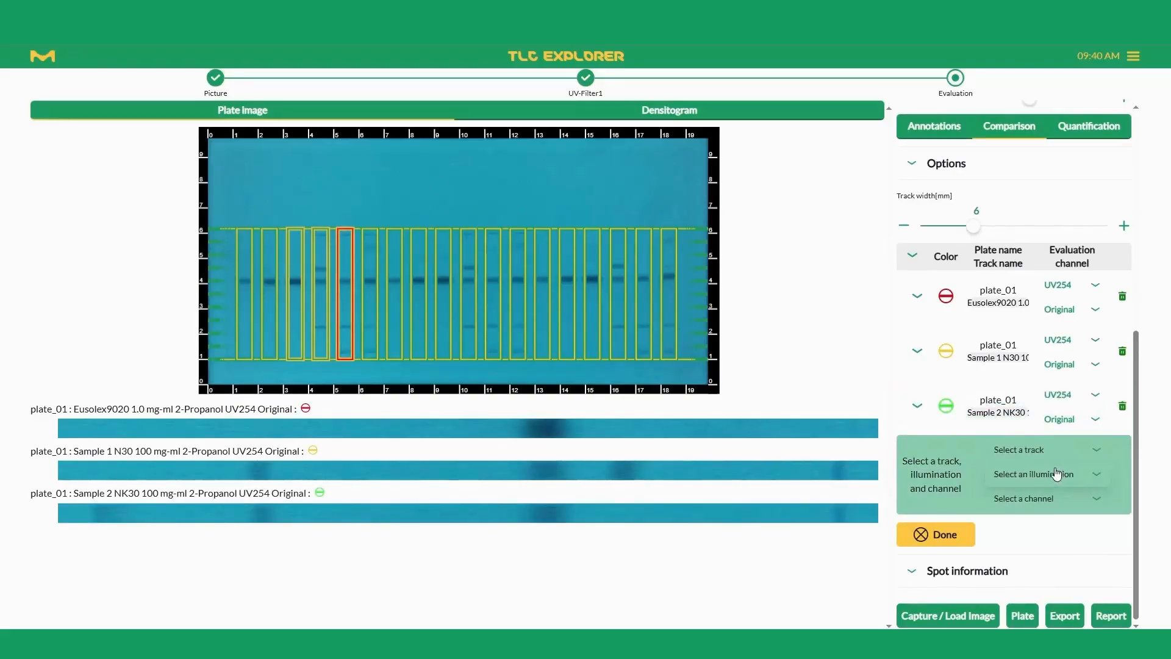
Step: Display the densitogram of the three compared tracks
{"action": "left_click", "coordinate": [650, 110]}
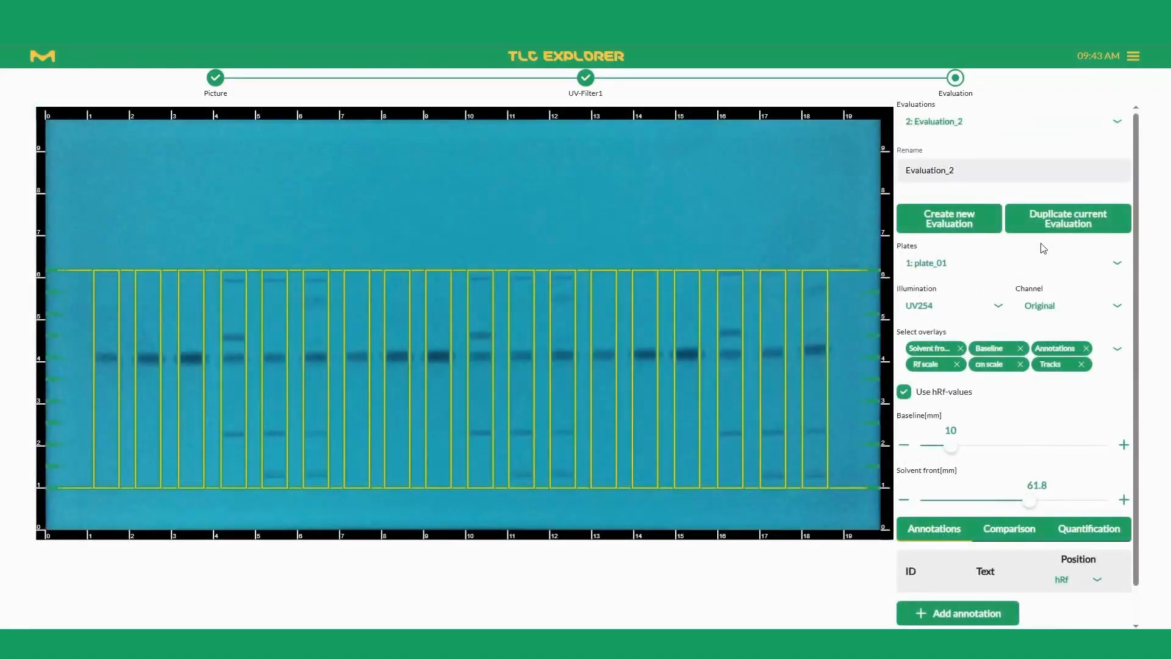
Step: Create a new evaluation of plate_01 and open its quantification settings
{"action": "left_click", "coordinate": [956, 228]}
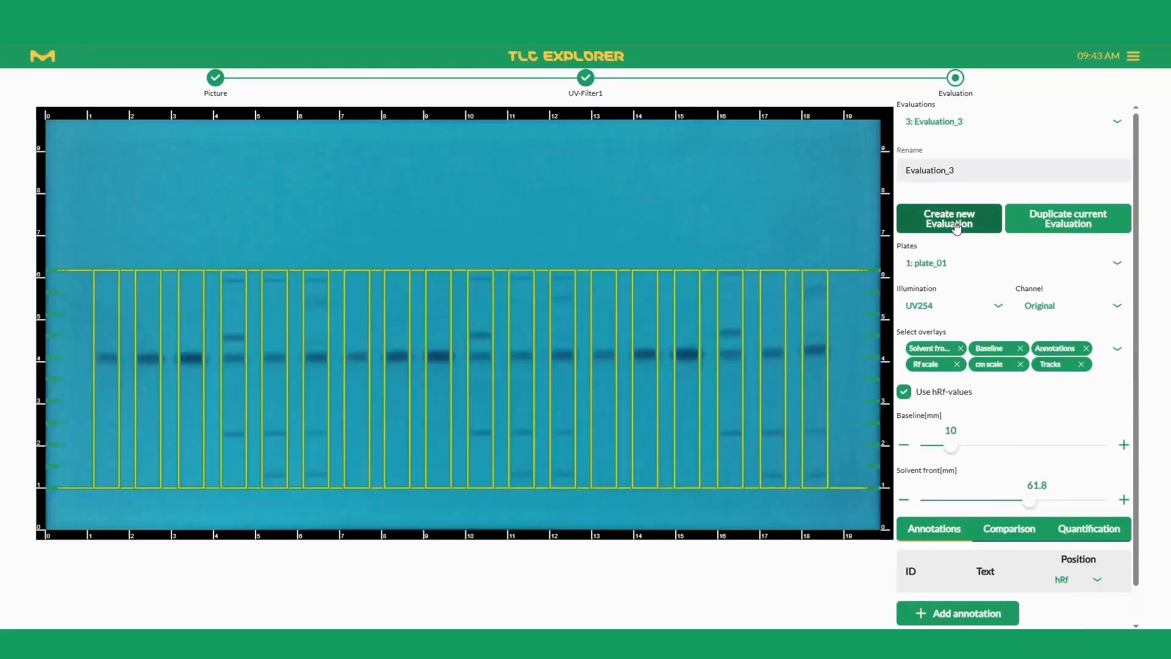
{"action": "scroll", "coordinate": [970, 275], "scroll_direction": "down", "scroll_amount": 1}
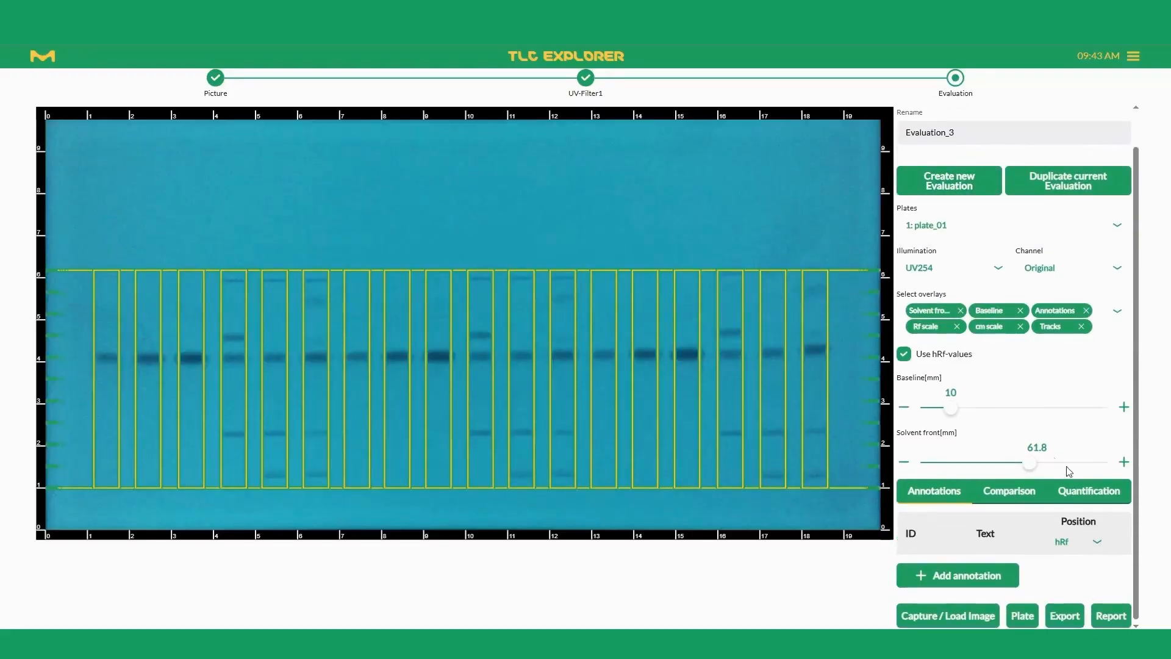
{"action": "left_click", "coordinate": [1089, 490]}
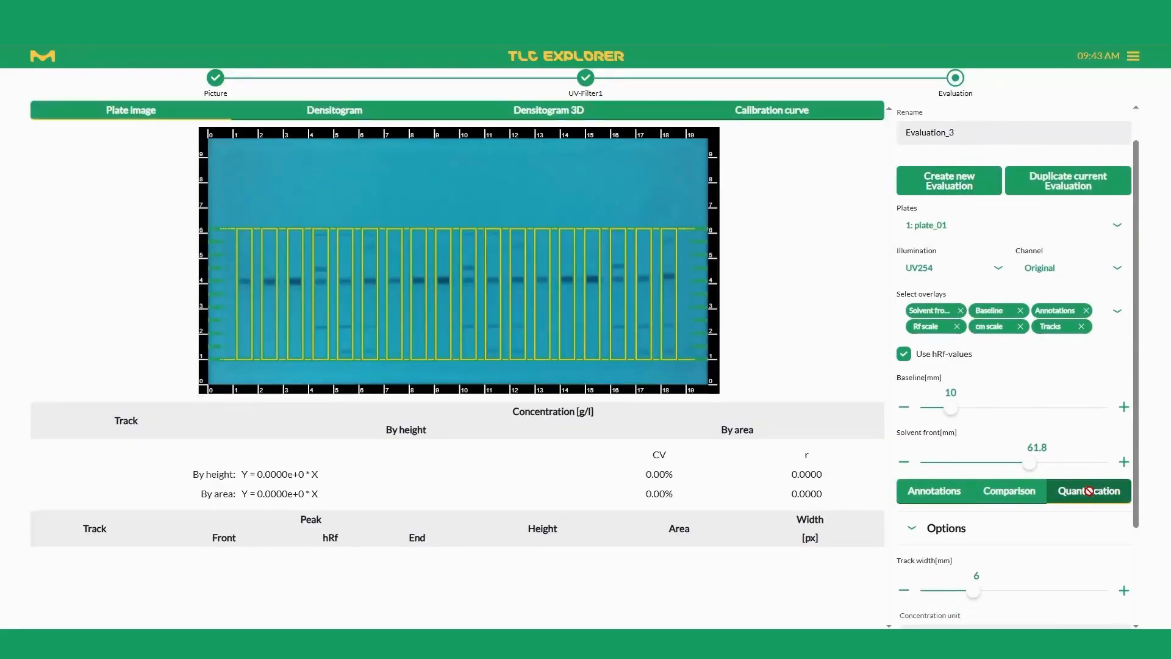
{"action": "scroll", "coordinate": [1089, 490], "scroll_direction": "down", "scroll_amount": 2}
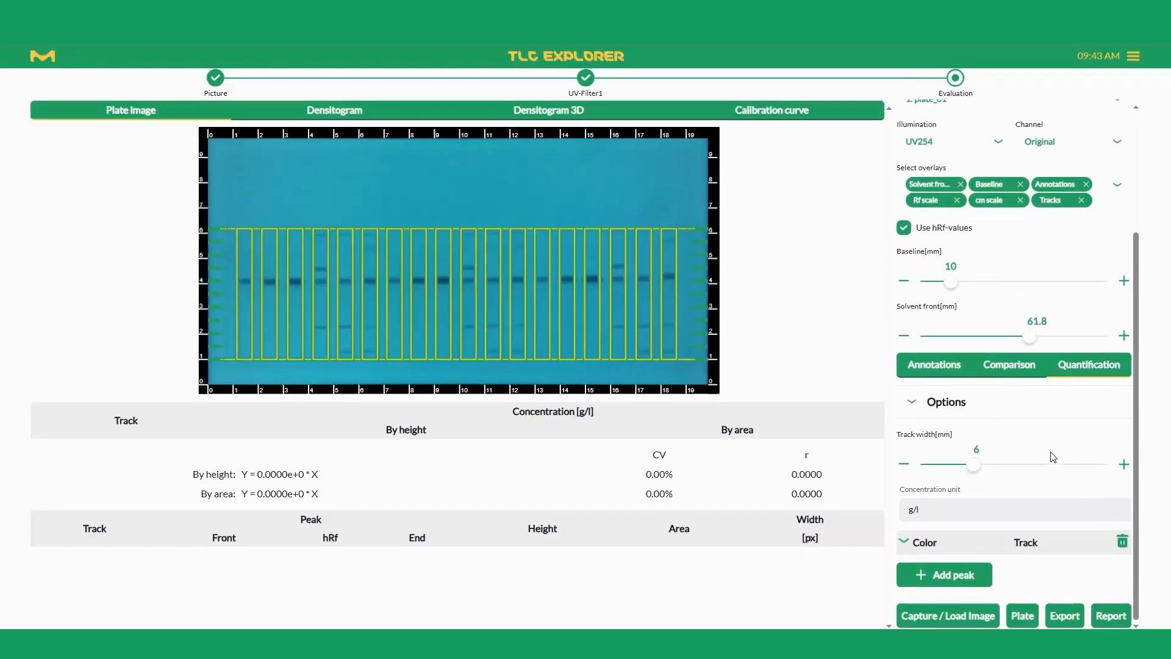
Step: Set the concentration unit of the quantification to mg/ml
{"action": "left_click", "coordinate": [937, 413]}
{"action": "left_click", "coordinate": [937, 412]}
{"action": "double_click", "coordinate": [909, 511]}
{"action": "type", "text": "mg/"}
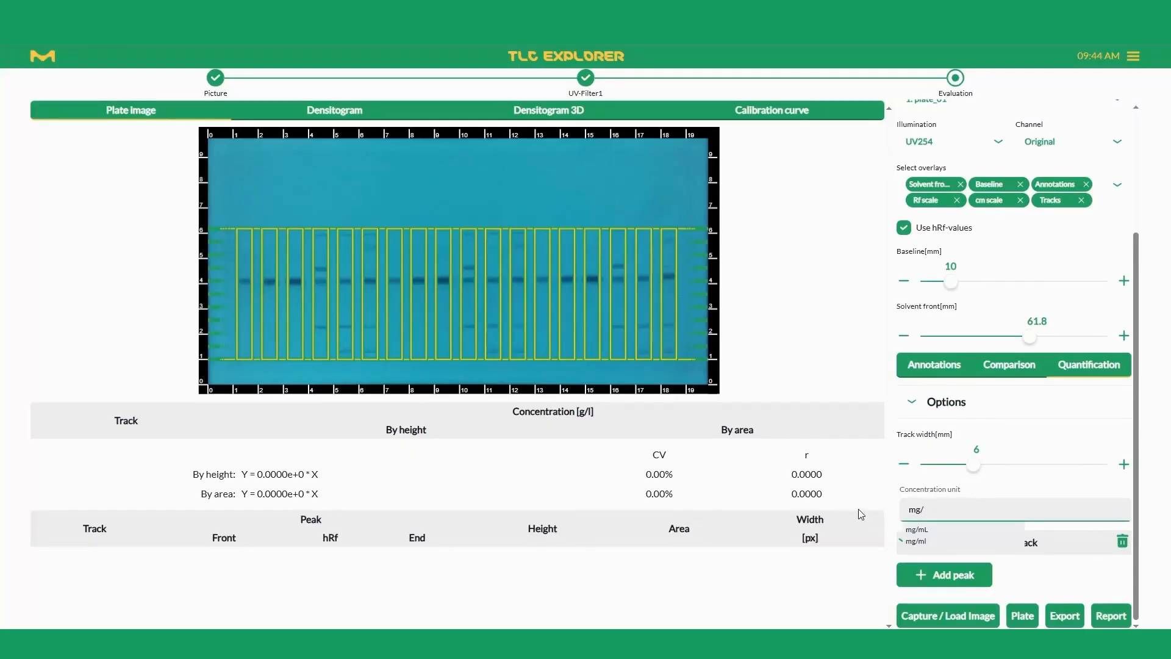
{"action": "type", "text": "ml"}
{"action": "left_click", "coordinate": [1052, 530]}
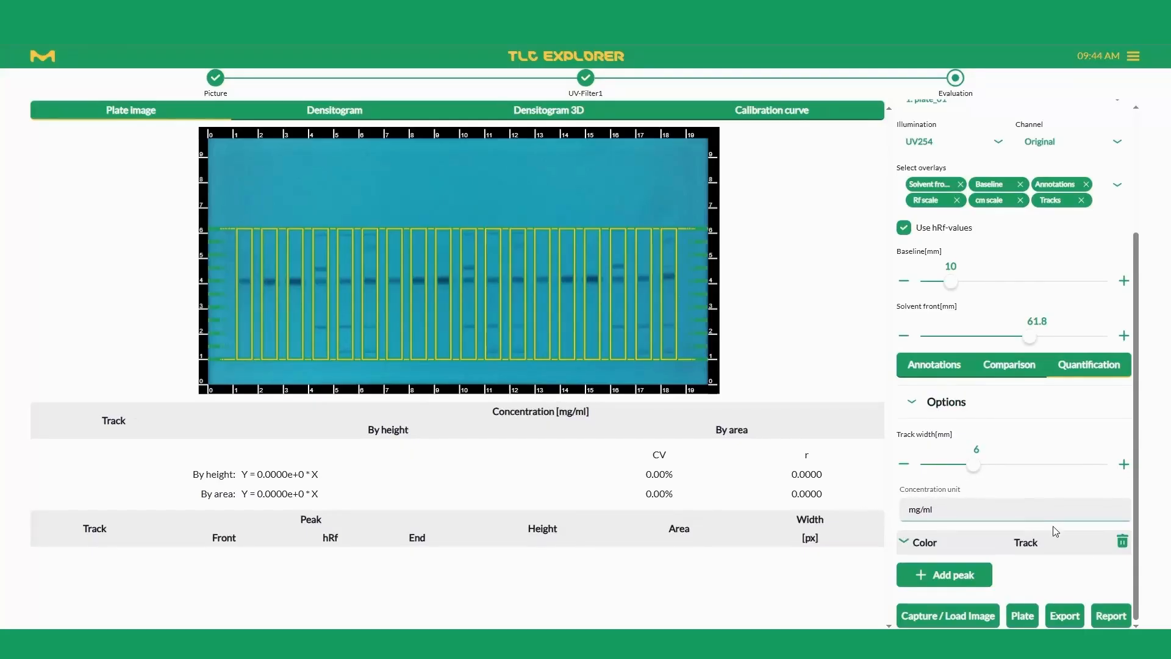
Step: Add the dark spot of the third track, Eusolex9020 1.0 mg-ml 2-Propanol, as a quantification peak
{"action": "left_click", "coordinate": [922, 577]}
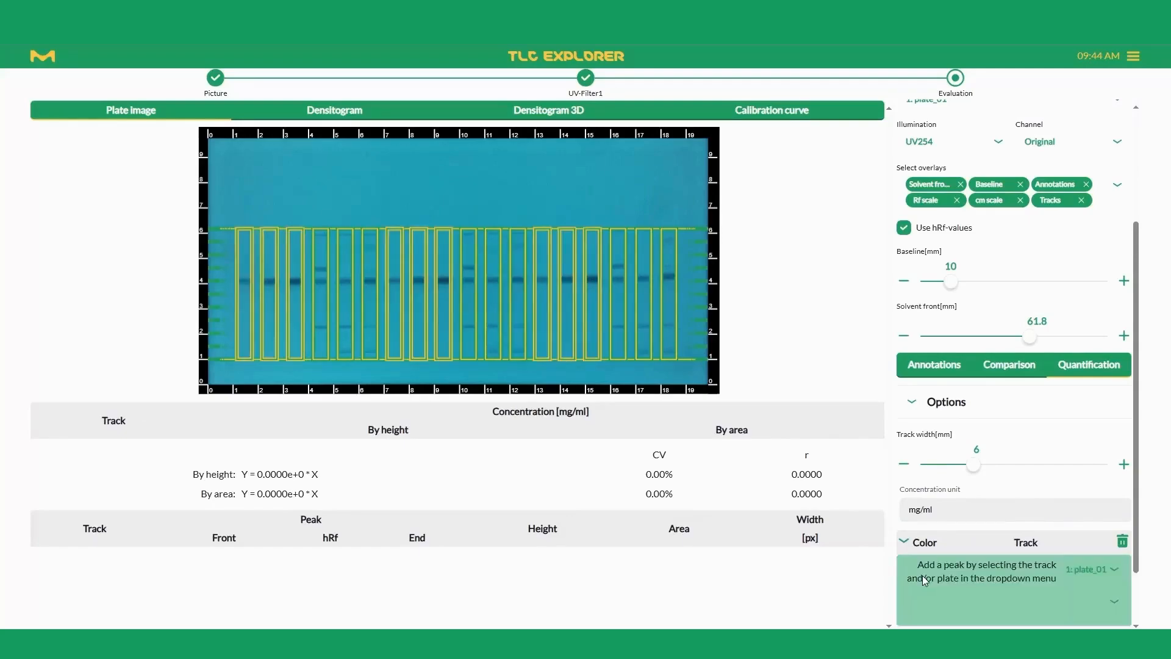
{"action": "left_click", "coordinate": [294, 282]}
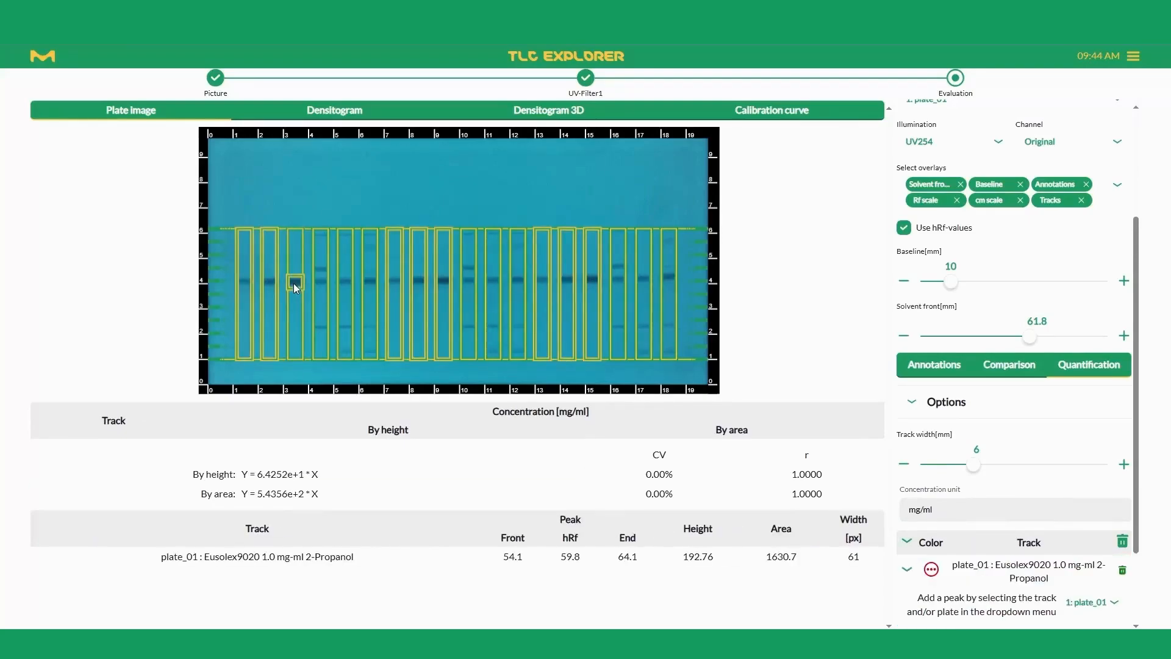
{"action": "scroll", "coordinate": [1001, 586], "scroll_direction": "down", "scroll_amount": 2}
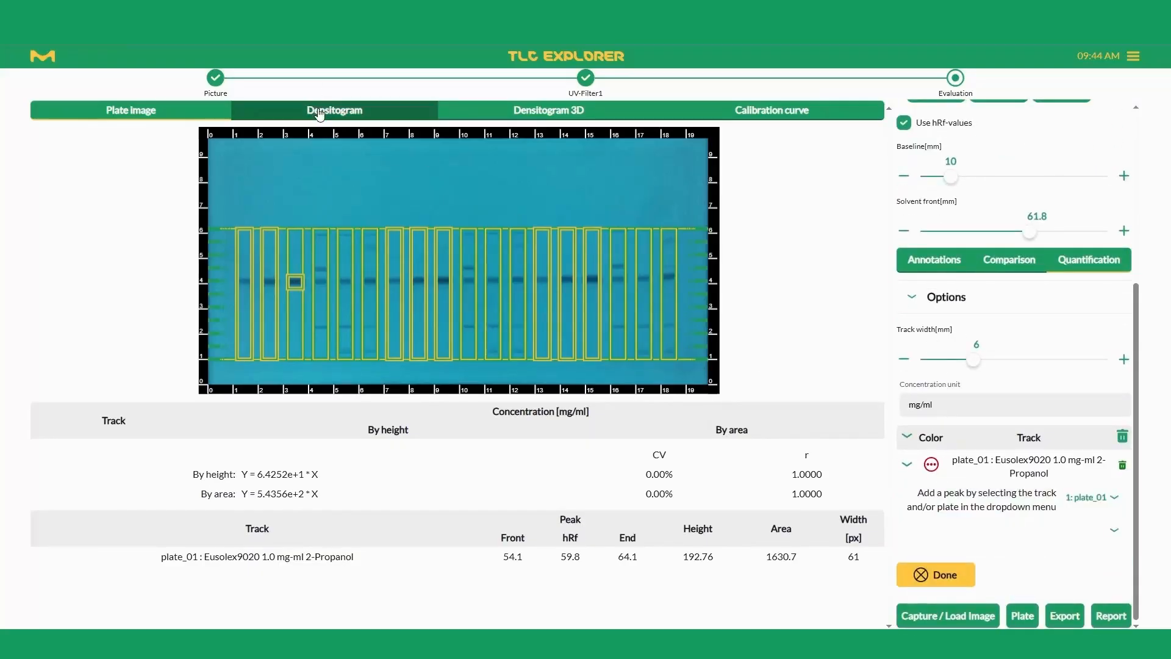
Step: Set the third track's peak limits to Front 52.3 and End 64.6 using the densitogram, and finish the peak entry
{"action": "left_click", "coordinate": [319, 114]}
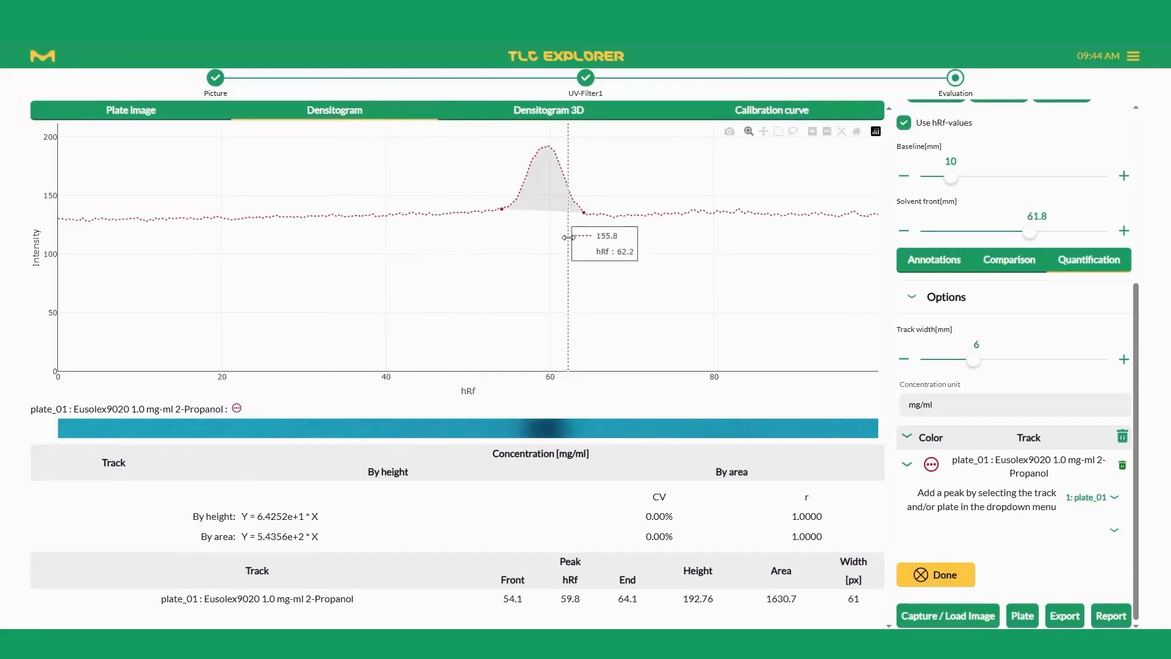
{"action": "left_click", "coordinate": [906, 466]}
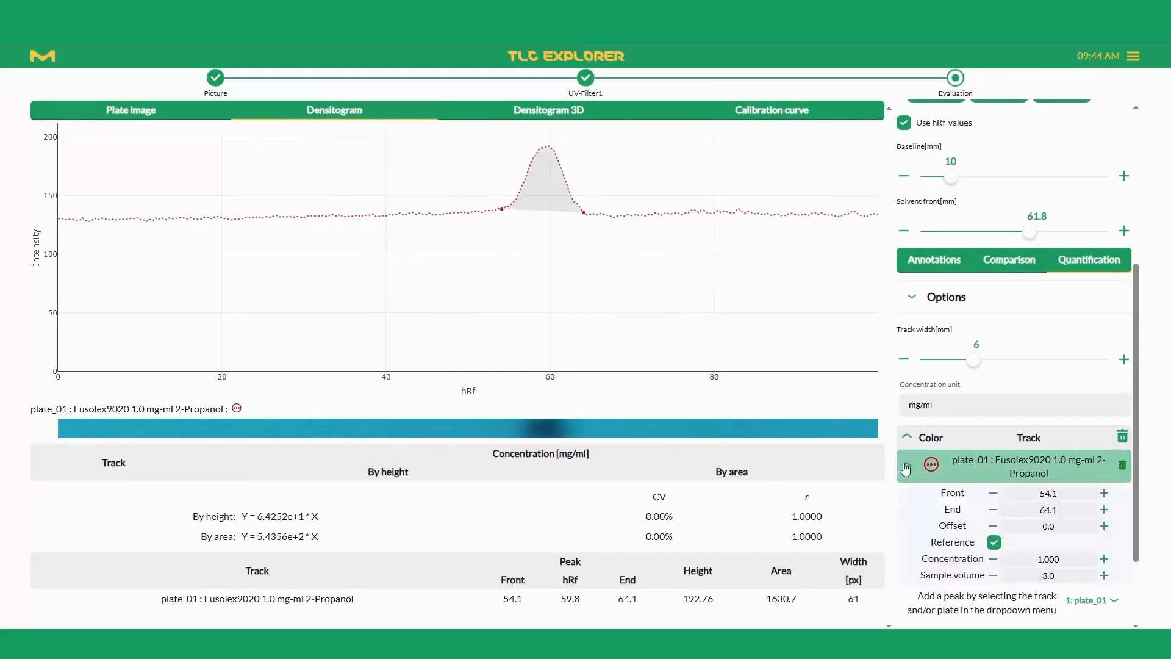
{"action": "left_click", "coordinate": [1105, 509]}
{"action": "left_click", "coordinate": [1104, 510]}
{"action": "left_click", "coordinate": [1105, 509]}
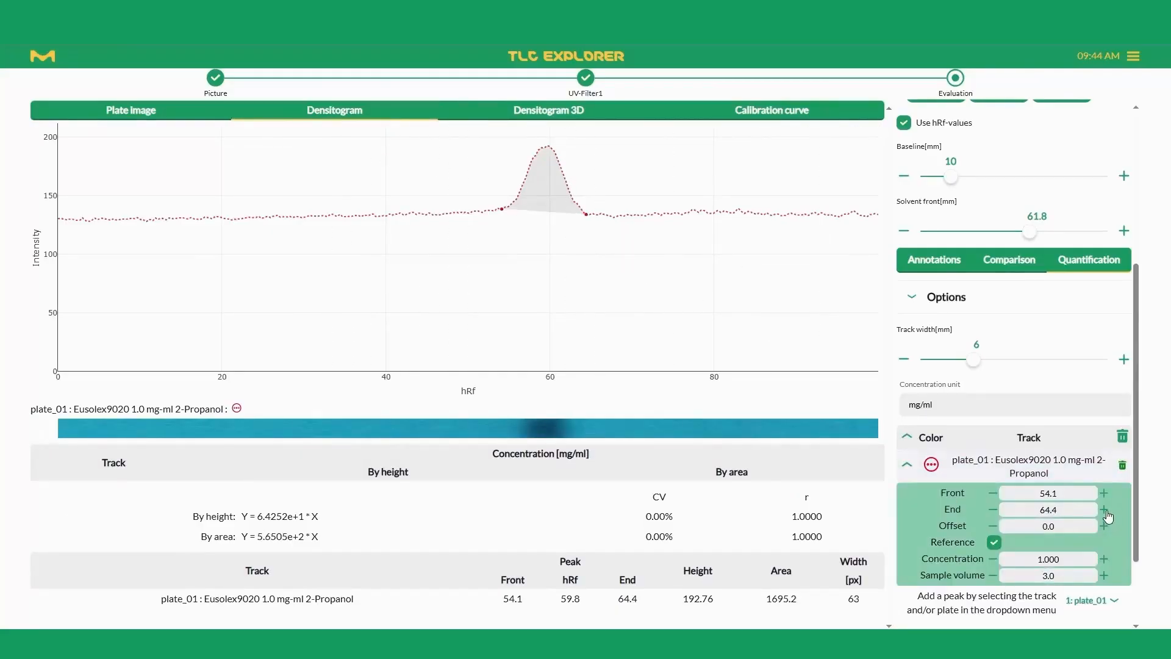
{"action": "left_click", "coordinate": [992, 495]}
{"action": "left_click", "coordinate": [992, 495]}
{"action": "left_click", "coordinate": [992, 495]}
{"action": "left_click", "coordinate": [992, 495]}
{"action": "left_click", "coordinate": [992, 494]}
{"action": "left_click", "coordinate": [993, 493]}
{"action": "left_click", "coordinate": [992, 494]}
{"action": "left_click", "coordinate": [993, 493]}
{"action": "left_click", "coordinate": [993, 494]}
{"action": "left_click", "coordinate": [992, 493]}
{"action": "left_click", "coordinate": [993, 494]}
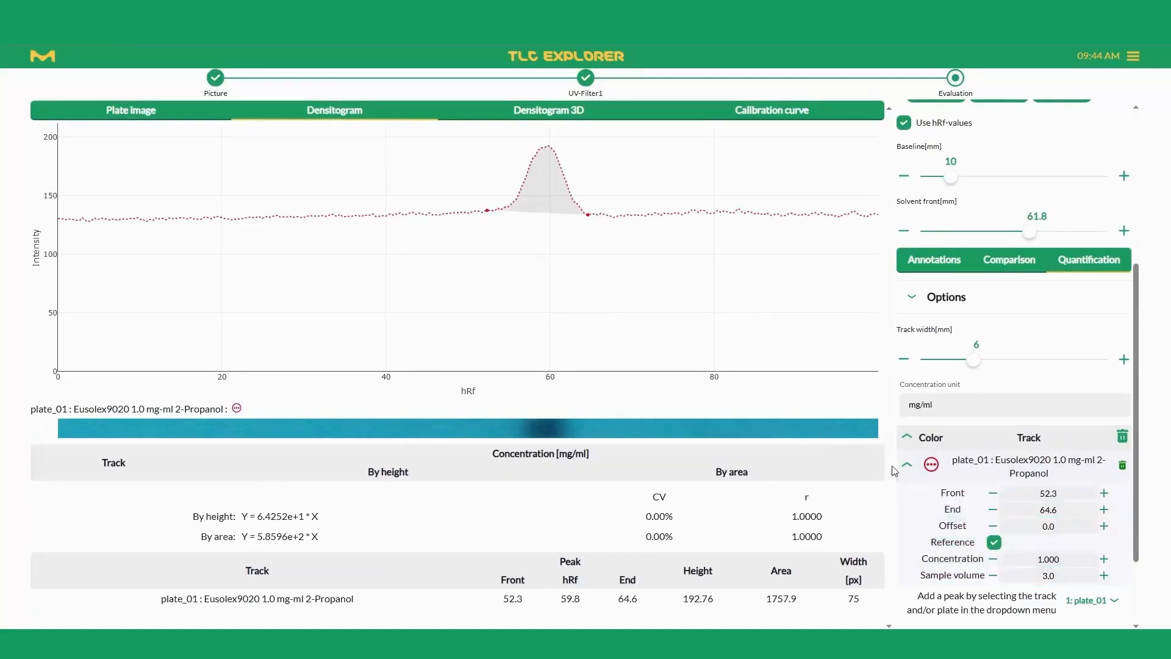
{"action": "scroll", "coordinate": [976, 482], "scroll_direction": "down", "scroll_amount": 2}
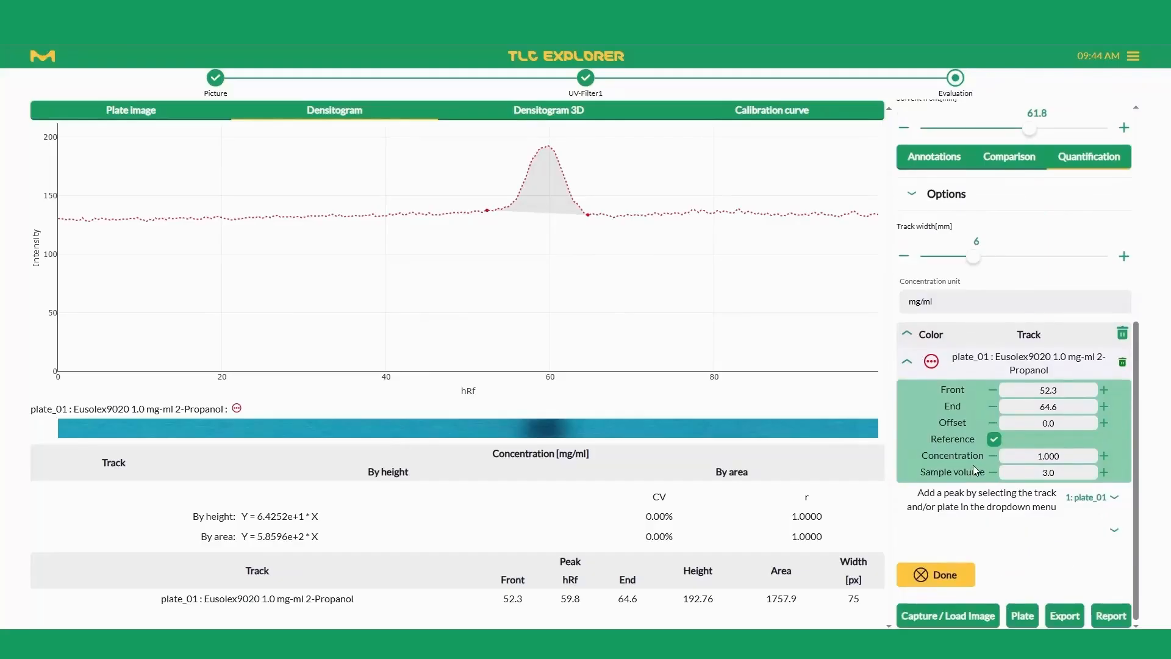
{"action": "left_click", "coordinate": [946, 574]}
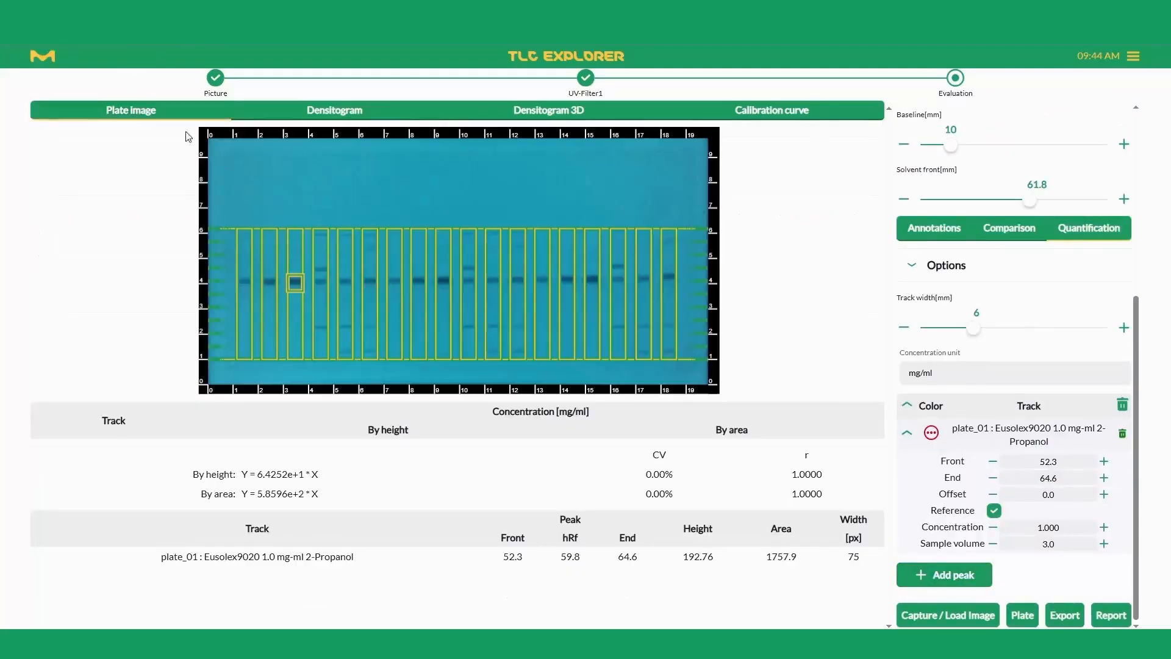
Step: Add the Eusolex spots of tracks 1, 2 and 4 to 9 on the plate image as quantification peaks
{"action": "left_click", "coordinate": [945, 575]}
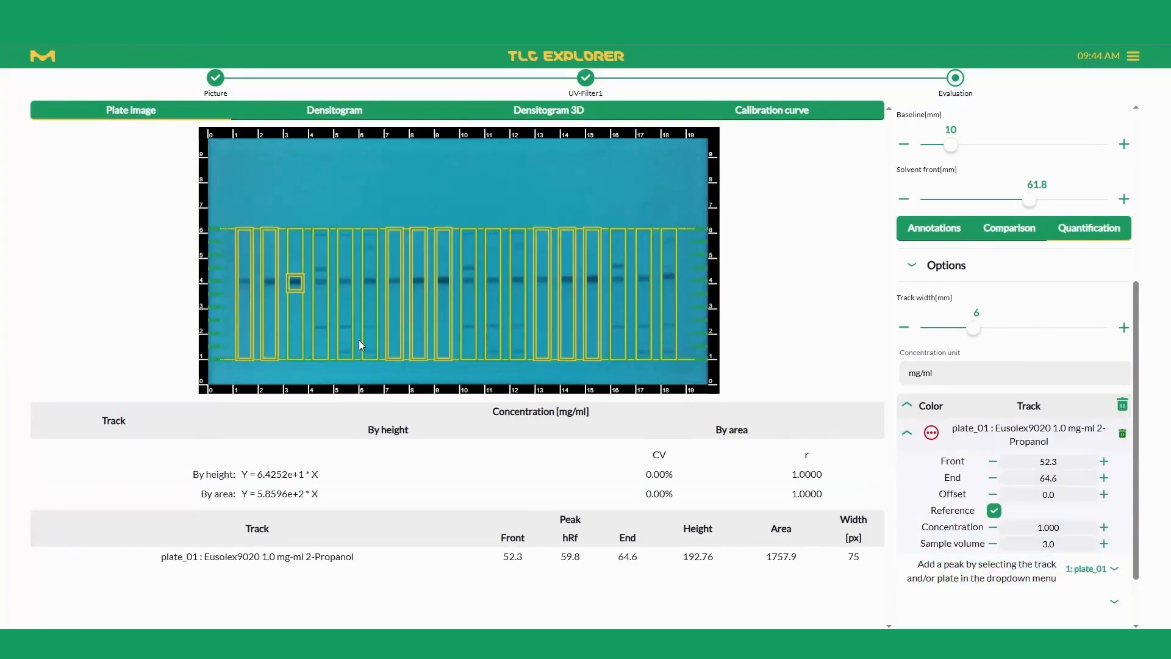
{"action": "left_click", "coordinate": [243, 280]}
{"action": "left_click", "coordinate": [270, 280]}
{"action": "left_click", "coordinate": [318, 281]}
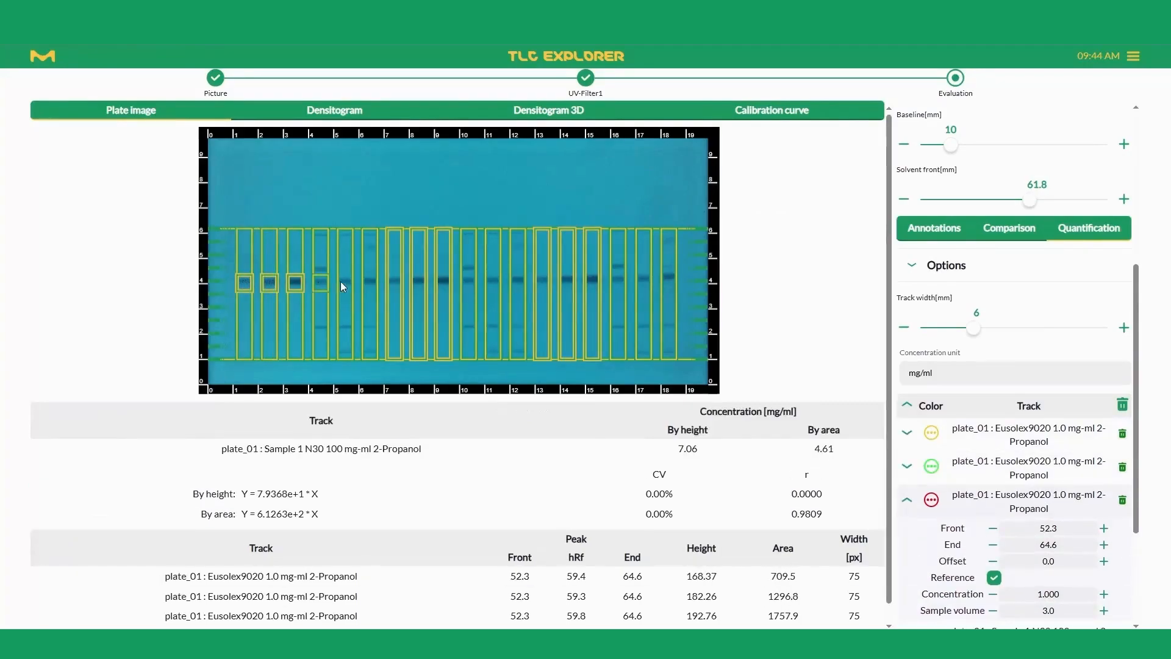
{"action": "left_click", "coordinate": [343, 281]}
{"action": "left_click", "coordinate": [370, 281]}
{"action": "left_click", "coordinate": [394, 281]}
{"action": "left_click", "coordinate": [418, 282]}
{"action": "left_click", "coordinate": [443, 282]}
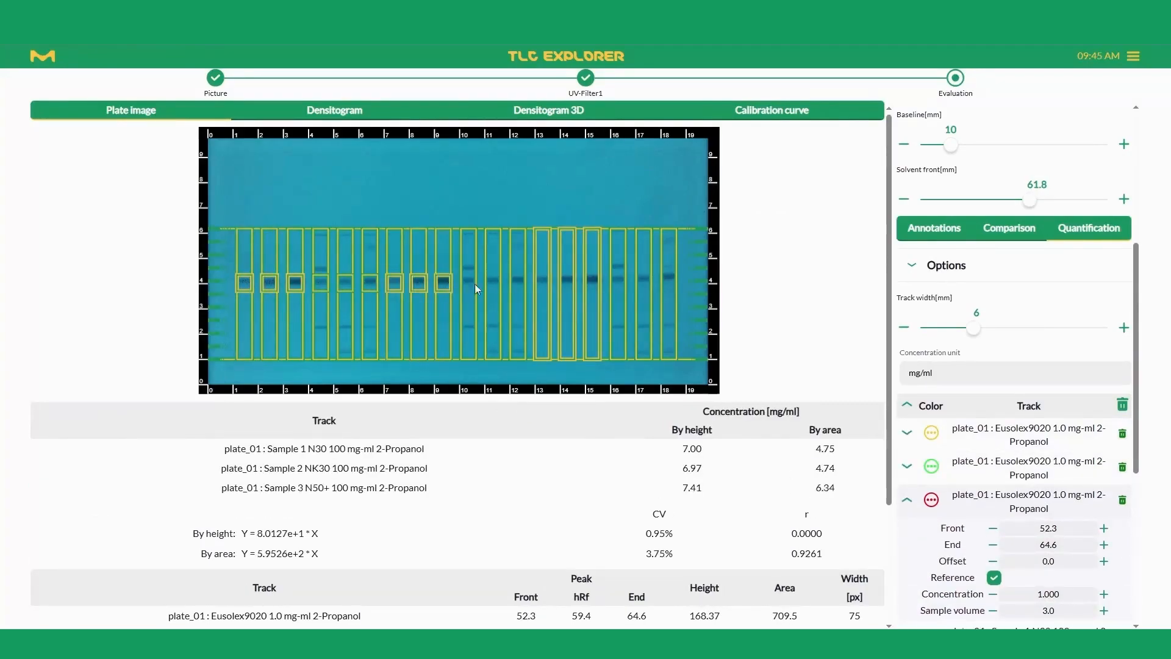
Step: Add the Eusolex spots of tracks 10 to 18 on the plate image as quantification peaks
{"action": "left_click", "coordinate": [469, 279]}
{"action": "left_click", "coordinate": [493, 280]}
{"action": "left_click", "coordinate": [518, 278]}
{"action": "left_click", "coordinate": [543, 279]}
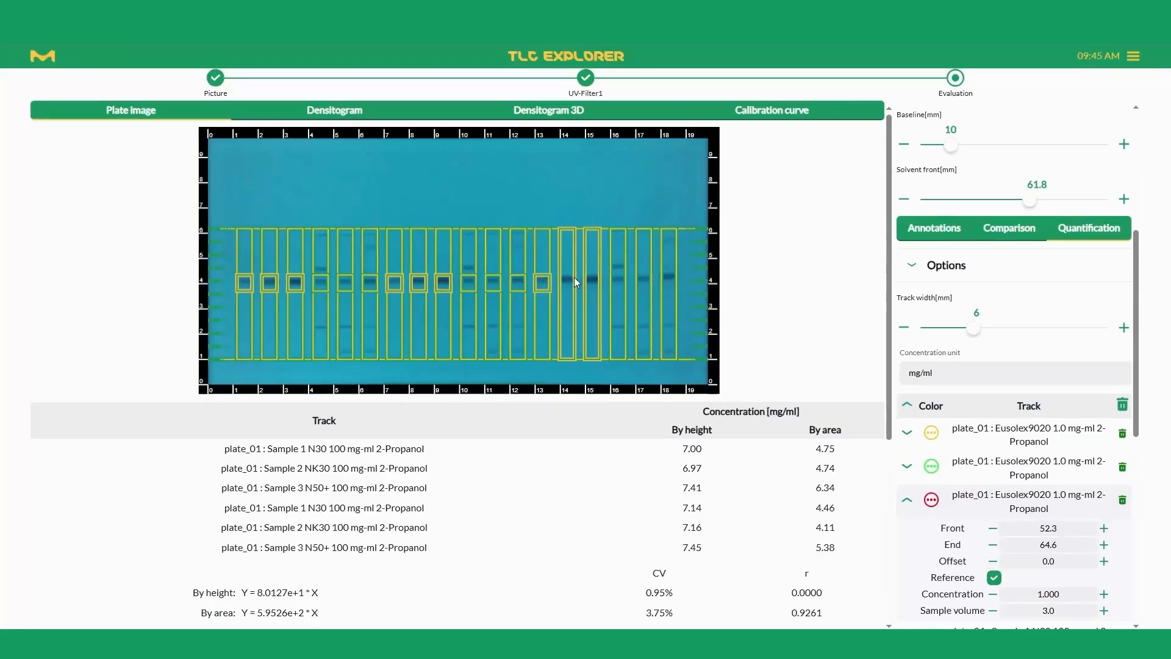
{"action": "left_click", "coordinate": [569, 277]}
{"action": "left_click", "coordinate": [592, 280]}
{"action": "left_click", "coordinate": [617, 279]}
{"action": "left_click", "coordinate": [630, 277]}
{"action": "left_click", "coordinate": [642, 278]}
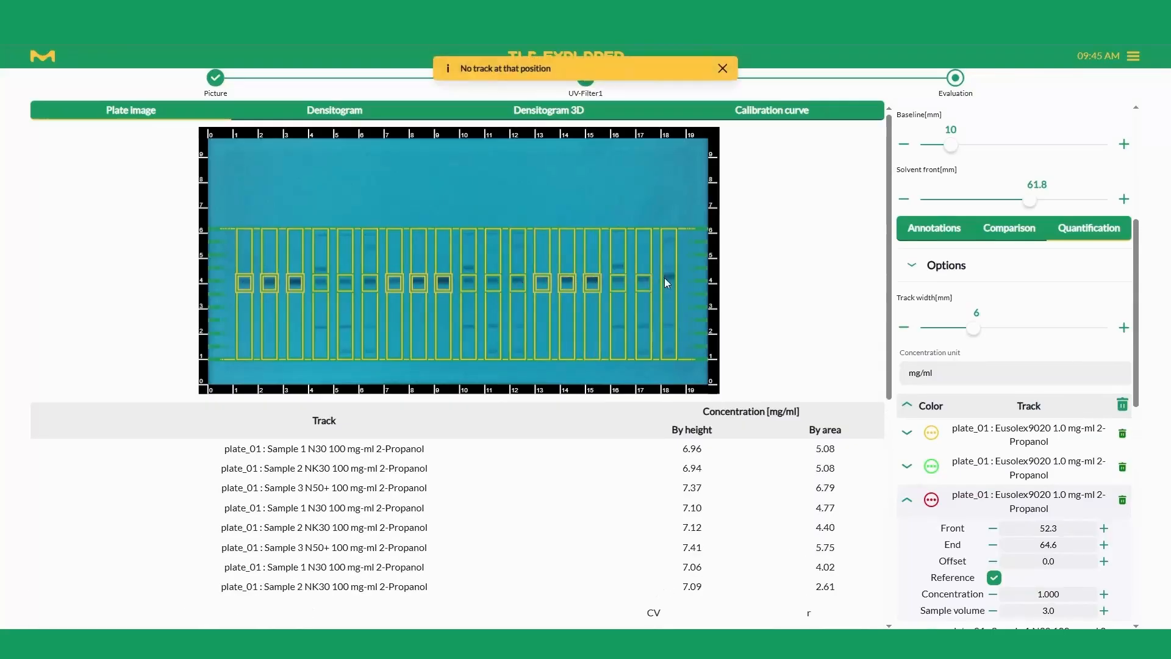
{"action": "left_click", "coordinate": [667, 278]}
Step: Collapse the peak details and inspect all quantified tracks in the 3D densitogram from a rotated viewpoint
{"action": "scroll", "coordinate": [923, 329], "scroll_direction": "down", "scroll_amount": 3}
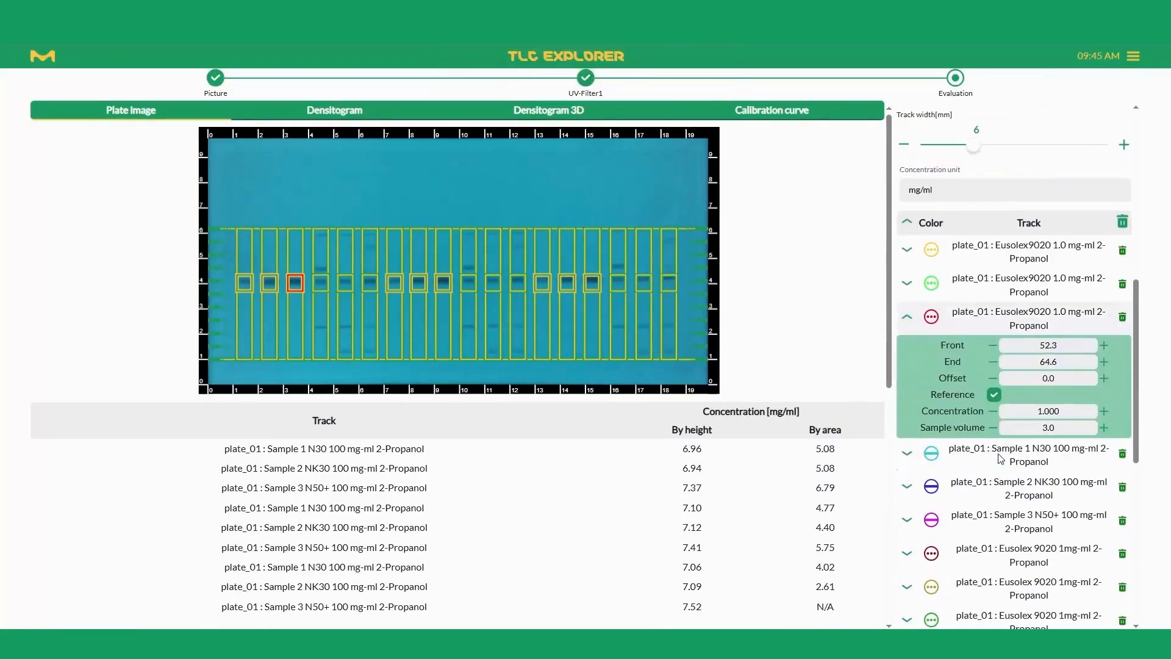
{"action": "left_click", "coordinate": [923, 330]}
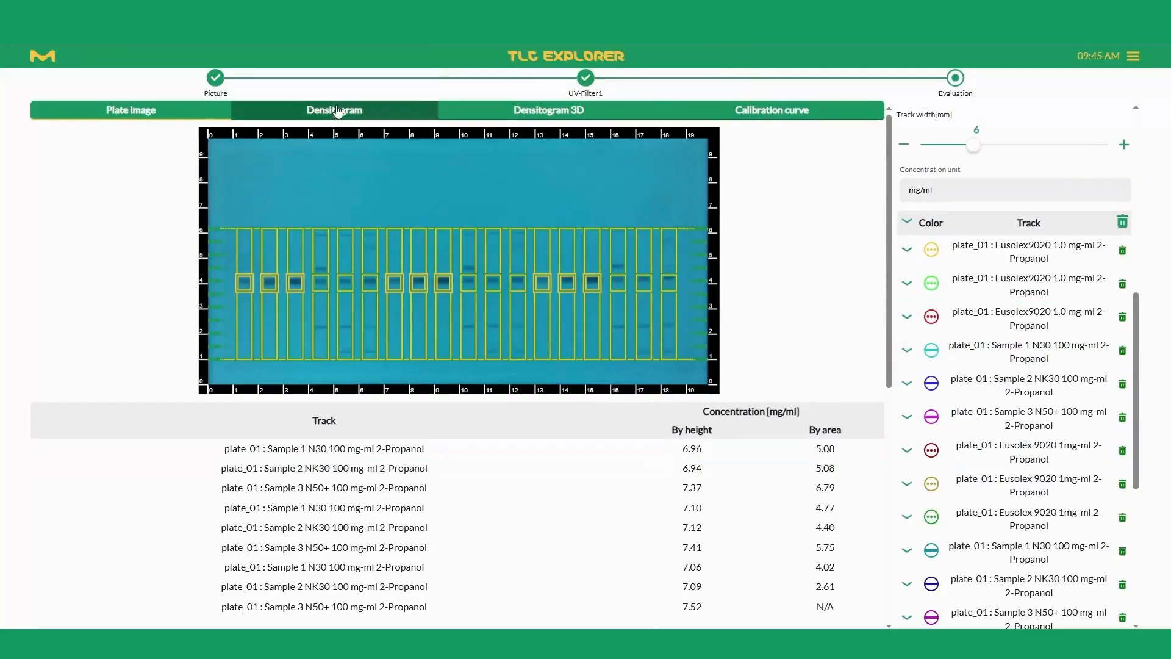
{"action": "left_click", "coordinate": [403, 113]}
{"action": "left_click", "coordinate": [540, 123]}
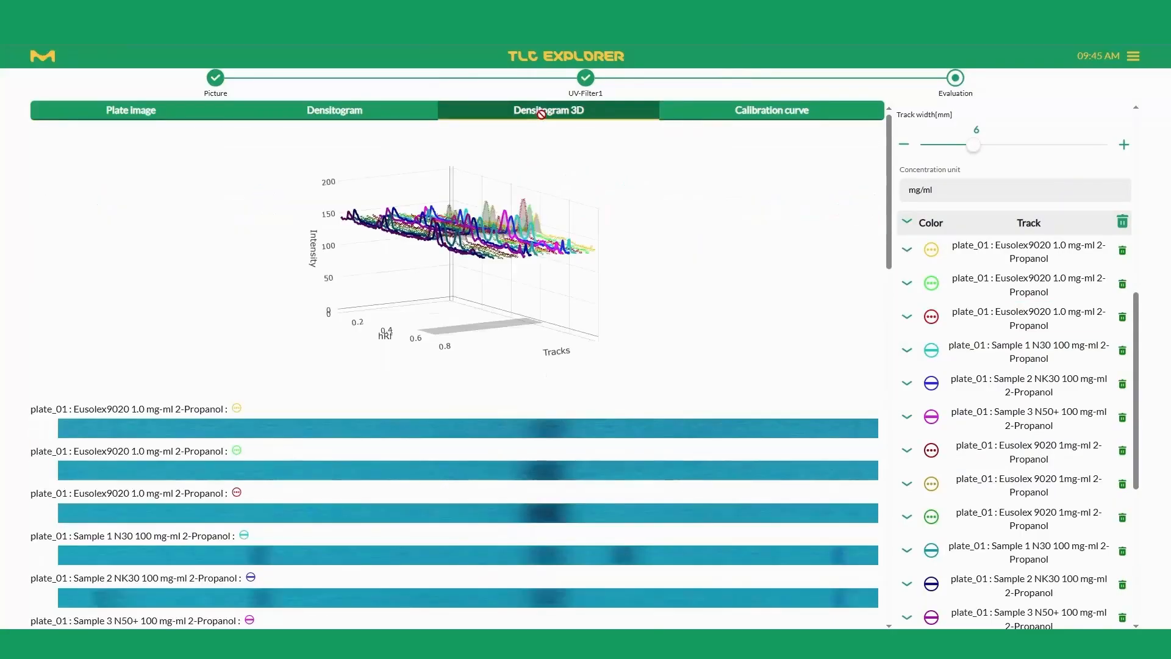
{"action": "left_click_drag", "start_coordinate": [476, 293], "coordinate": [547, 312]}
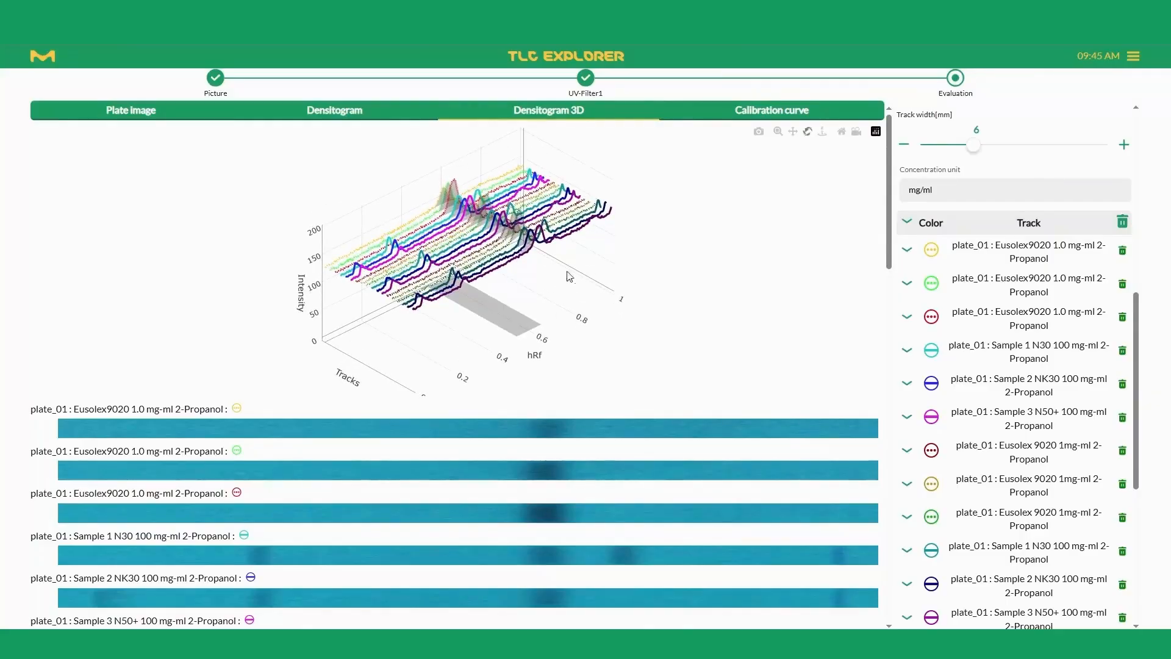
Step: Enable baseline subtraction and Savitzky-Golay smoothing with a smoothing region of 2.0 for the quantification densitogram
{"action": "left_click", "coordinate": [334, 111]}
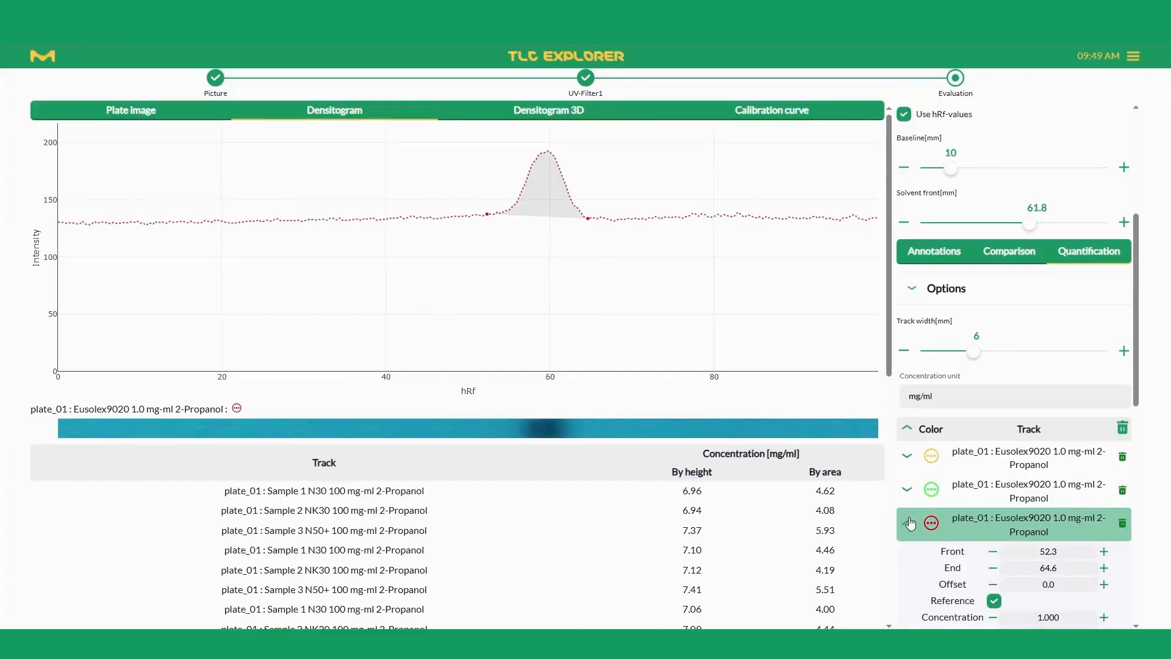
{"action": "left_click", "coordinate": [915, 290]}
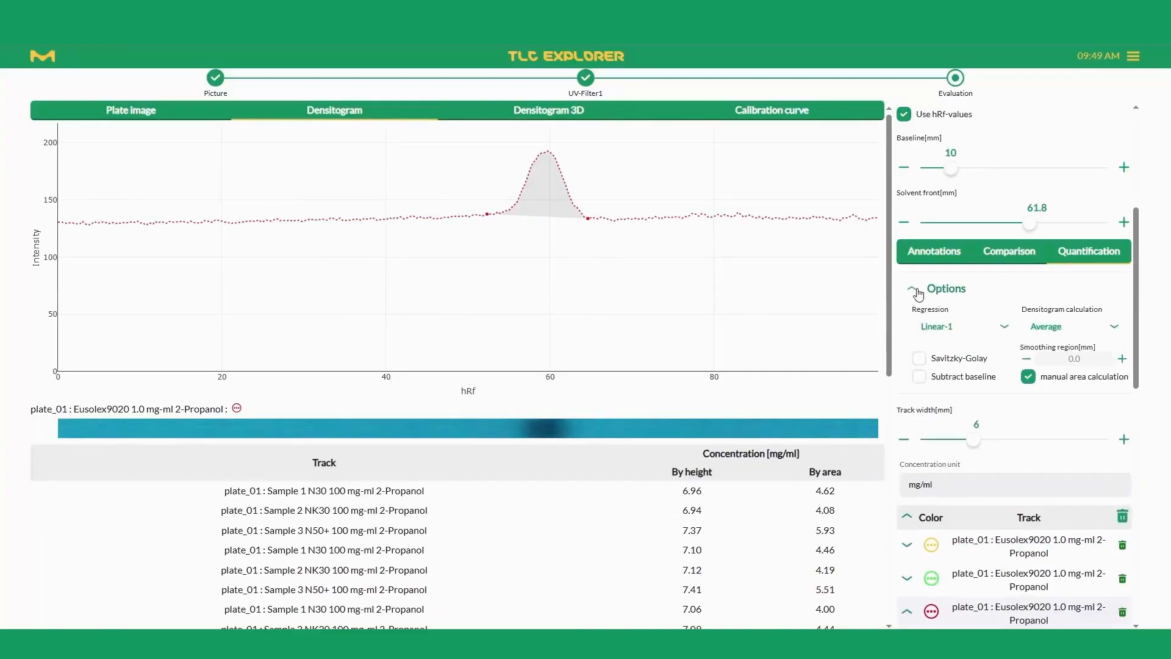
{"action": "left_click", "coordinate": [919, 377]}
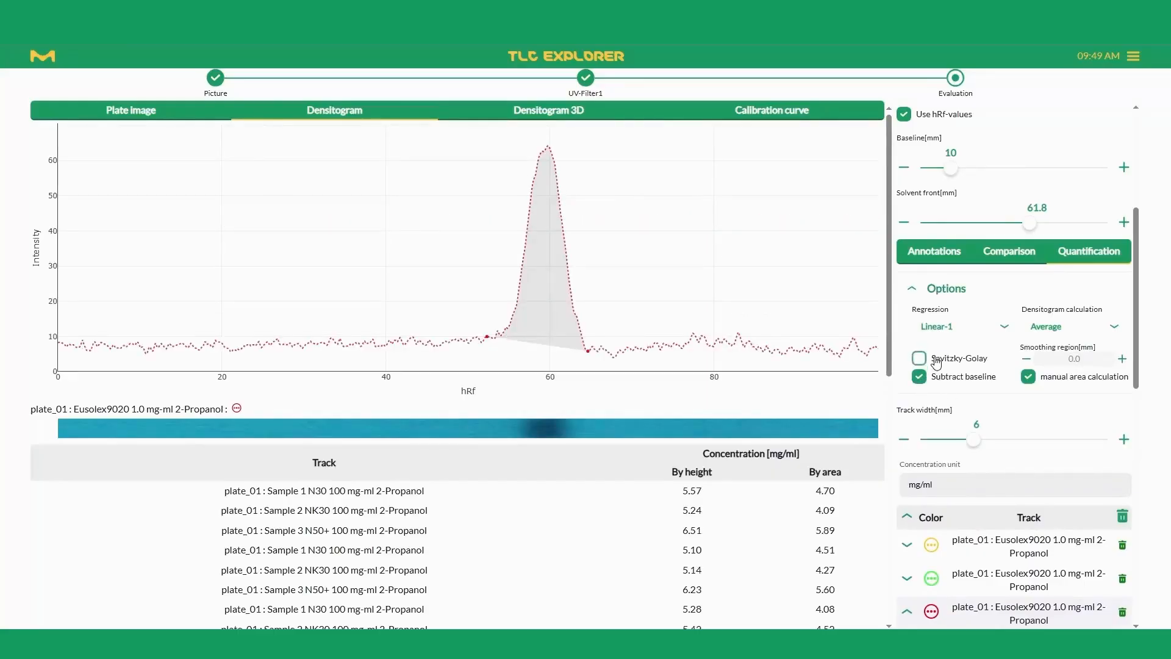
{"action": "left_click", "coordinate": [940, 362]}
{"action": "left_click", "coordinate": [940, 363]}
{"action": "left_click", "coordinate": [940, 363]}
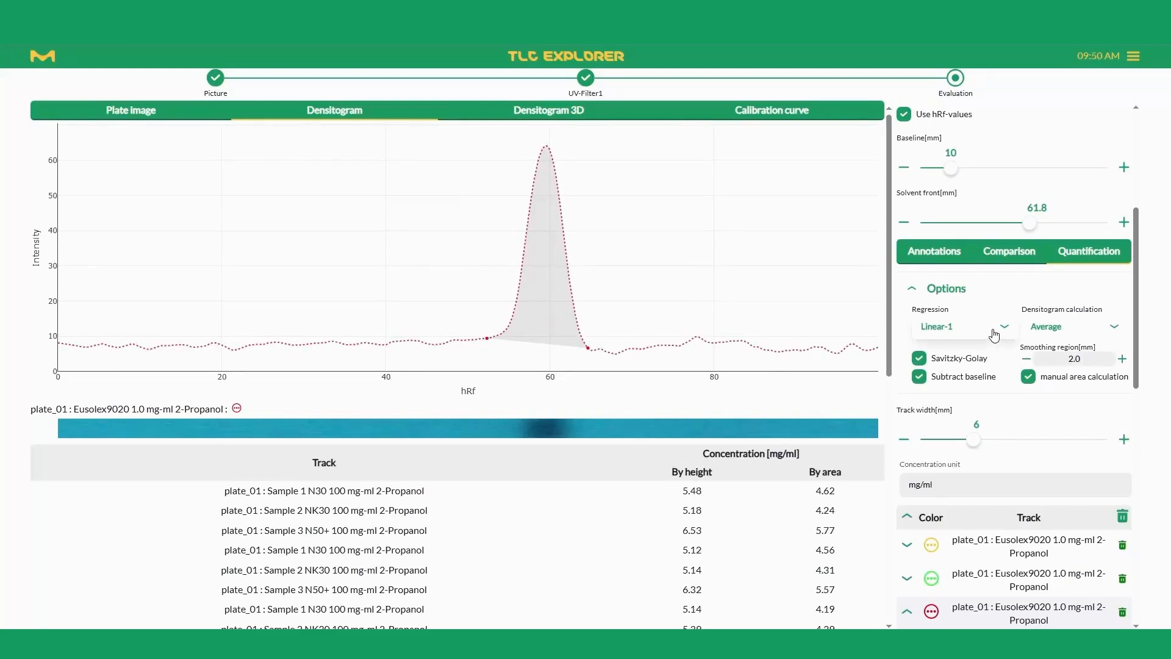
Step: Display the calibration curve, try the Linear-2 regression and set the regression to Polynomial
{"action": "left_click", "coordinate": [805, 110]}
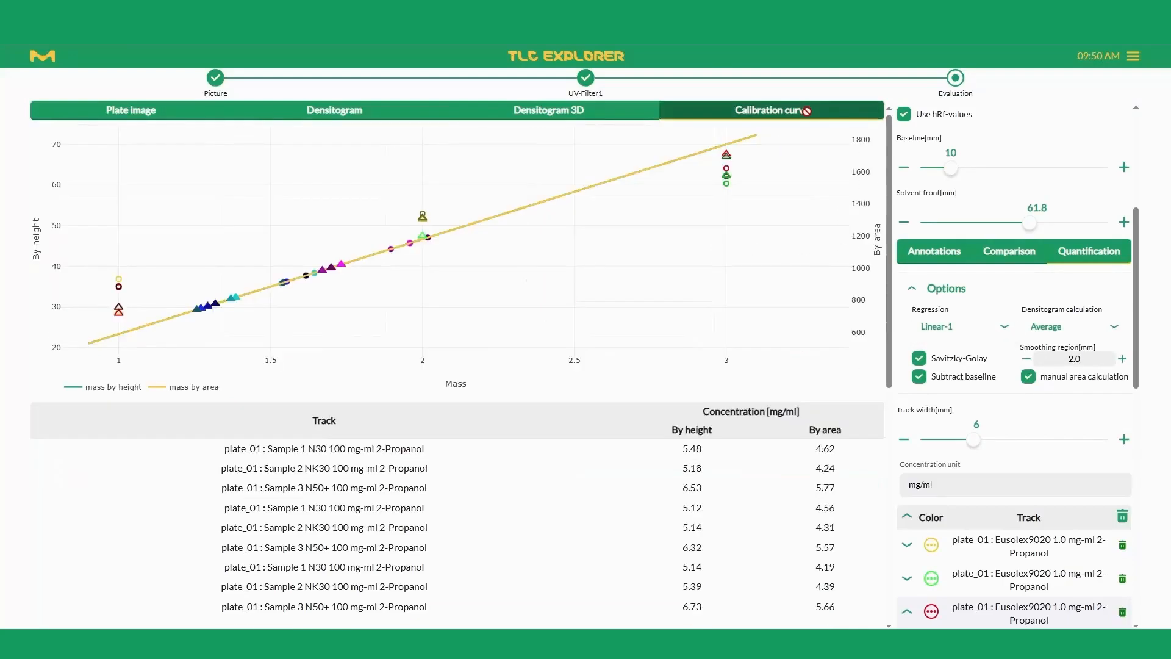
{"action": "left_click", "coordinate": [950, 332]}
{"action": "left_click", "coordinate": [943, 377]}
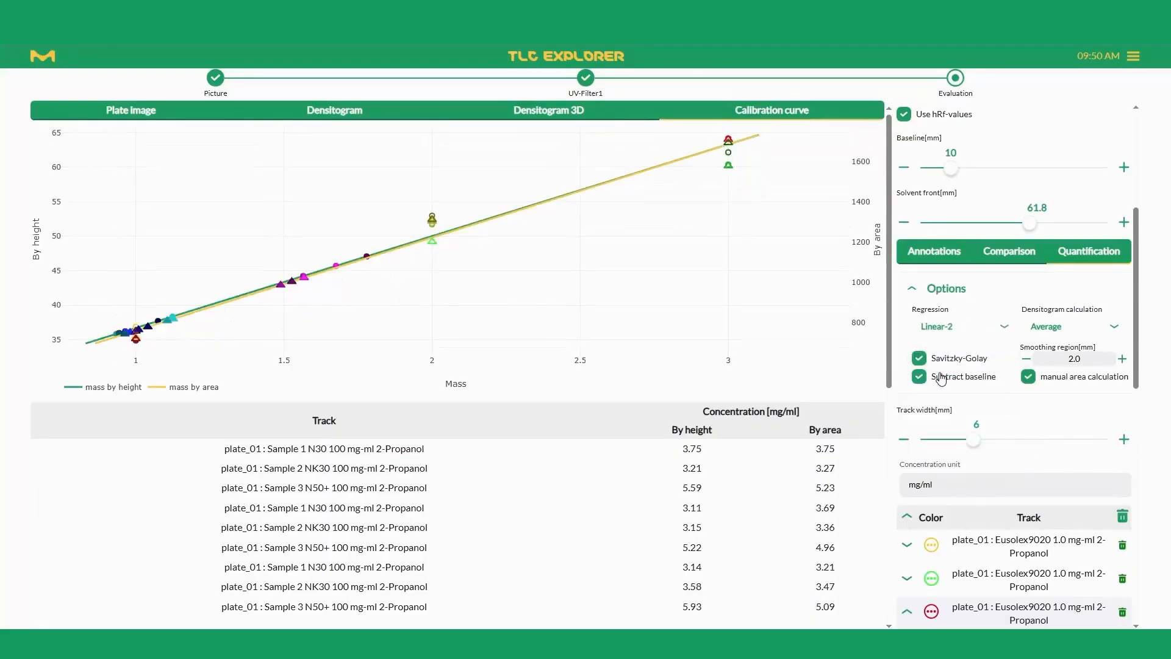
{"action": "left_click", "coordinate": [957, 325]}
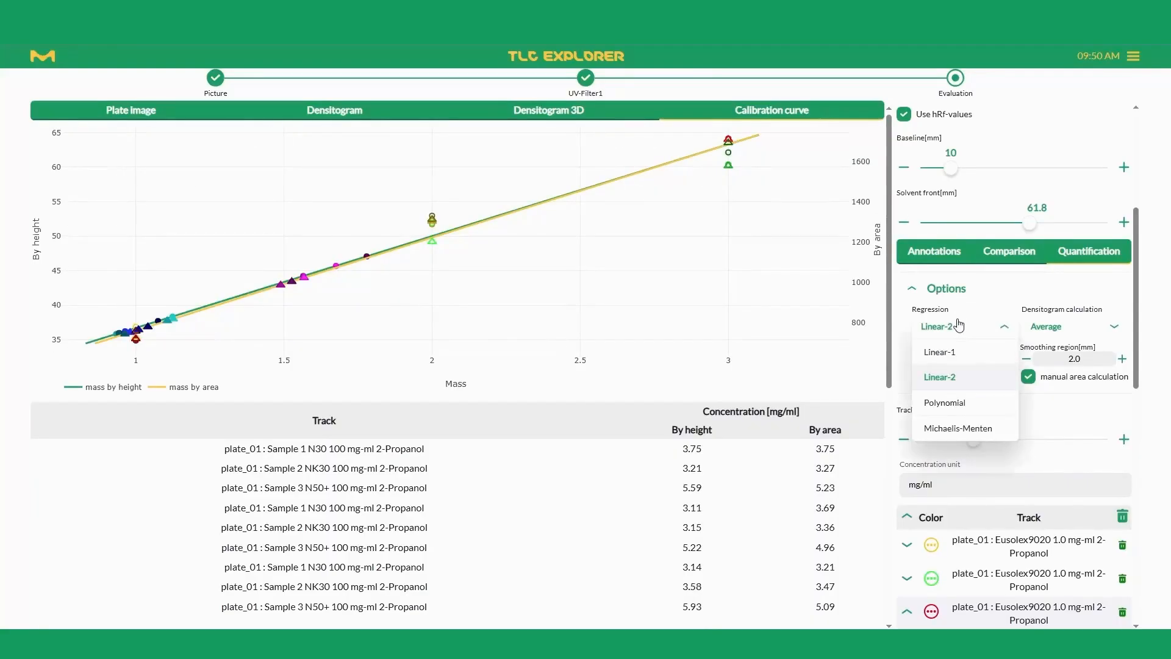
{"action": "left_click", "coordinate": [949, 404]}
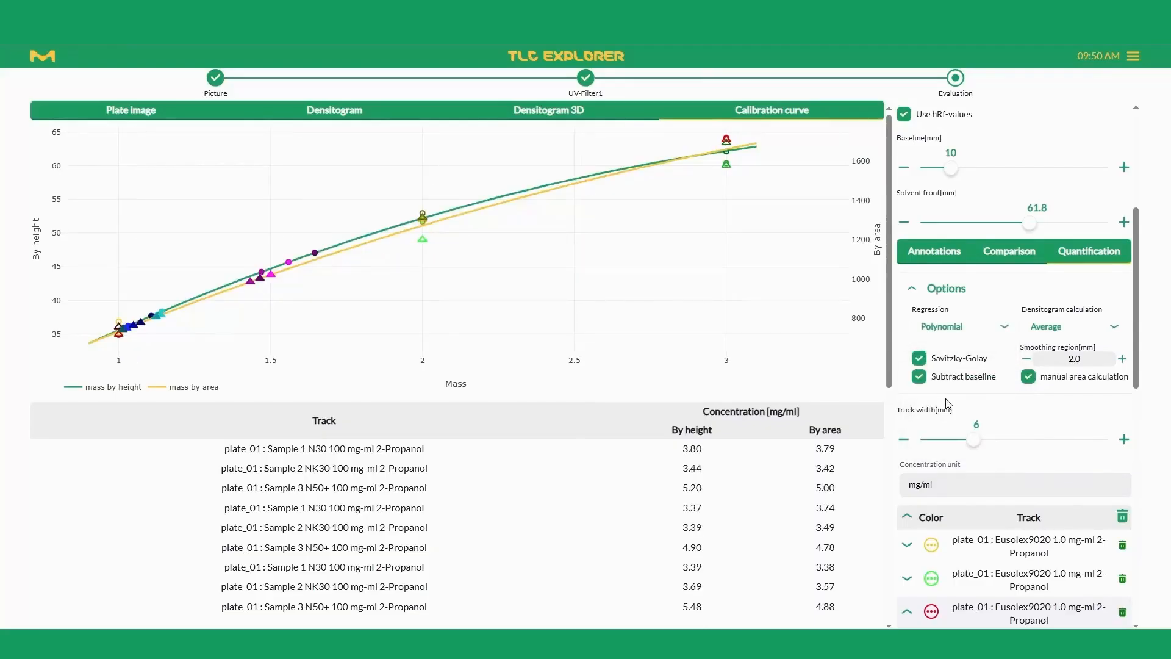
Step: Open the report preview of the evaluation and include the Track comparison section
{"action": "scroll", "coordinate": [859, 413], "scroll_direction": "down", "scroll_amount": 3}
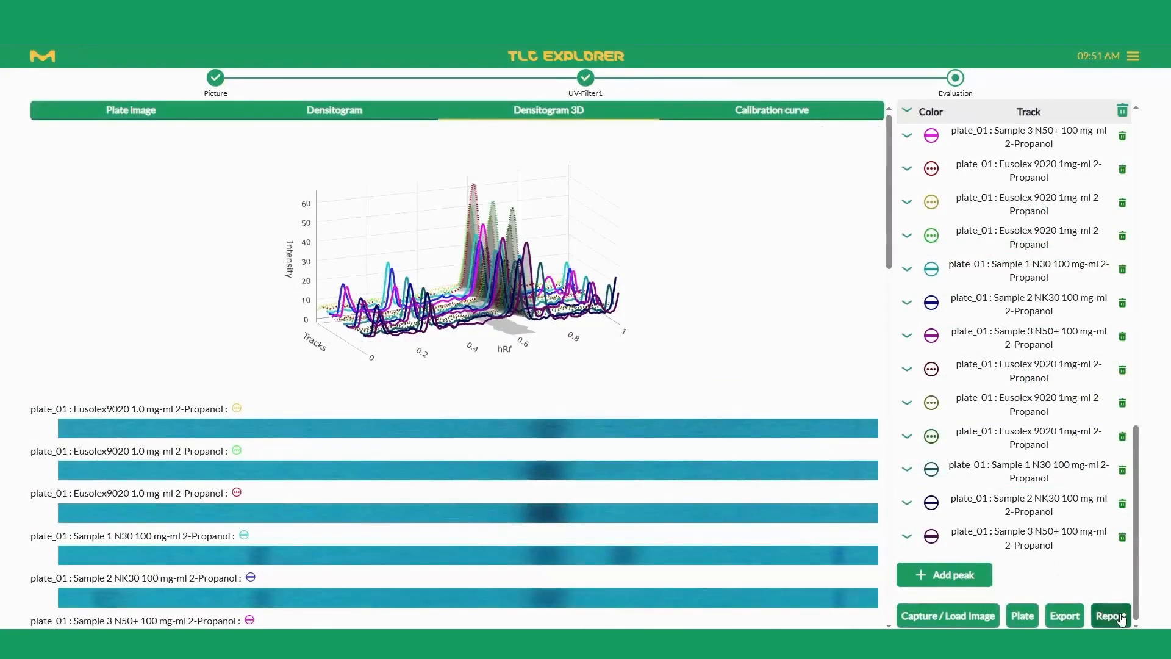
{"action": "left_click", "coordinate": [1111, 616]}
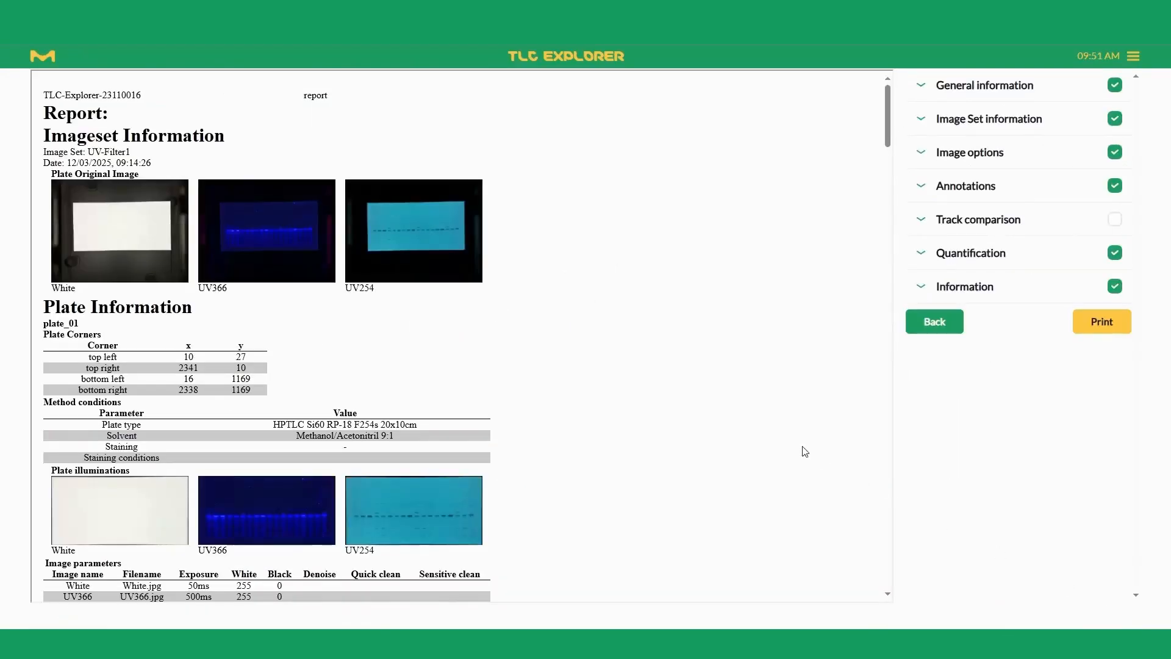
{"action": "left_click", "coordinate": [1115, 219]}
Step: Review the report preview to its end, generate and download the report, and open Evaluation_3_report.pdf
{"action": "scroll", "coordinate": [831, 310], "scroll_direction": "down", "scroll_amount": 9}
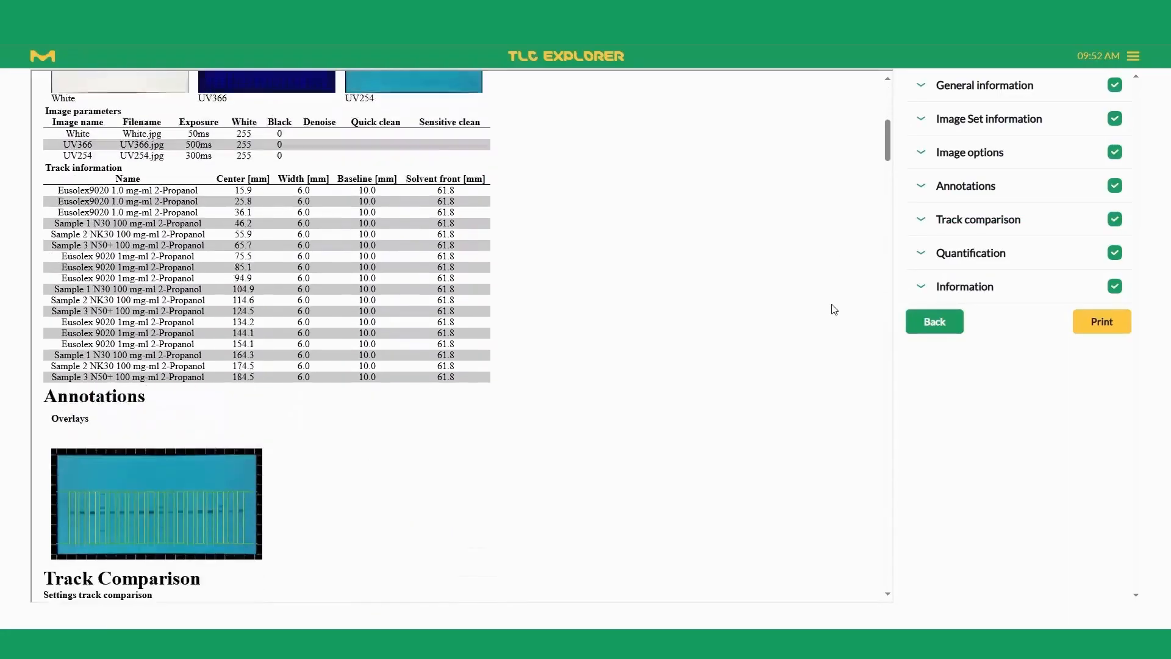
{"action": "scroll", "coordinate": [831, 310], "scroll_direction": "down", "scroll_amount": 20}
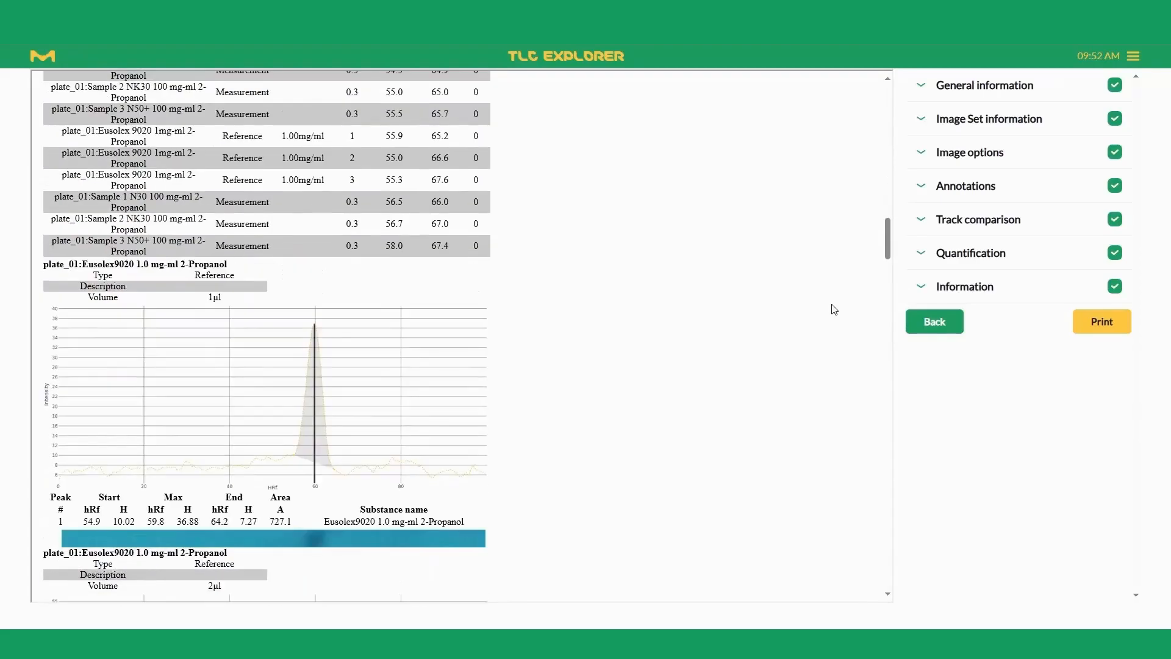
{"action": "scroll", "coordinate": [831, 310], "scroll_direction": "down", "scroll_amount": 20}
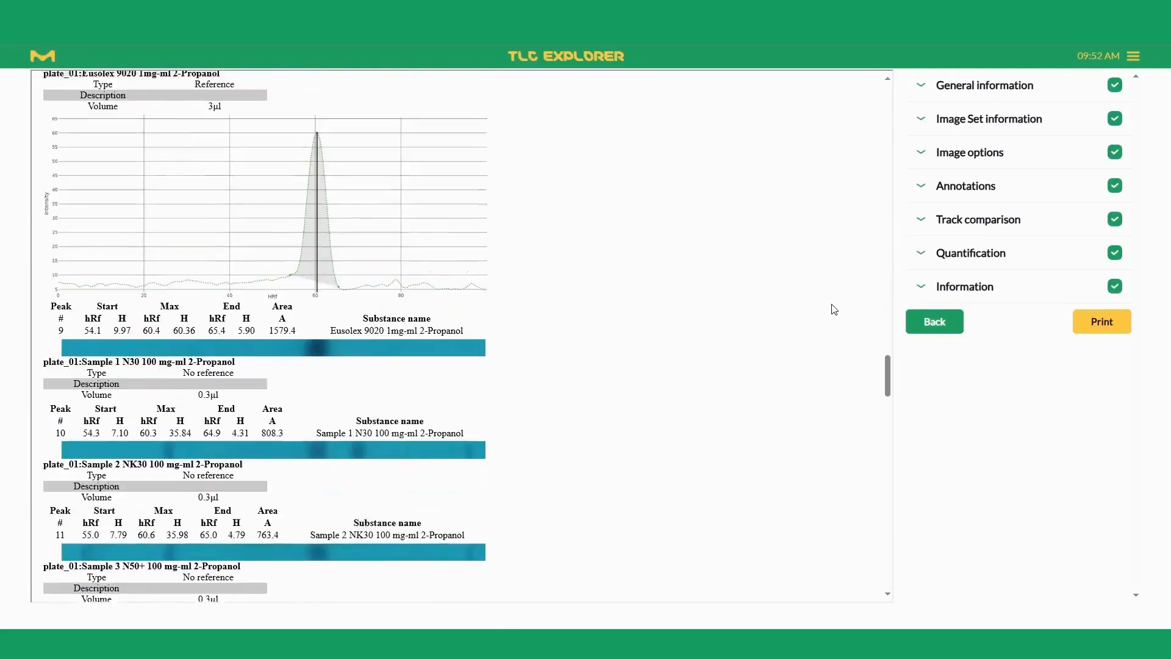
{"action": "scroll", "coordinate": [834, 309], "scroll_direction": "down", "scroll_amount": 20}
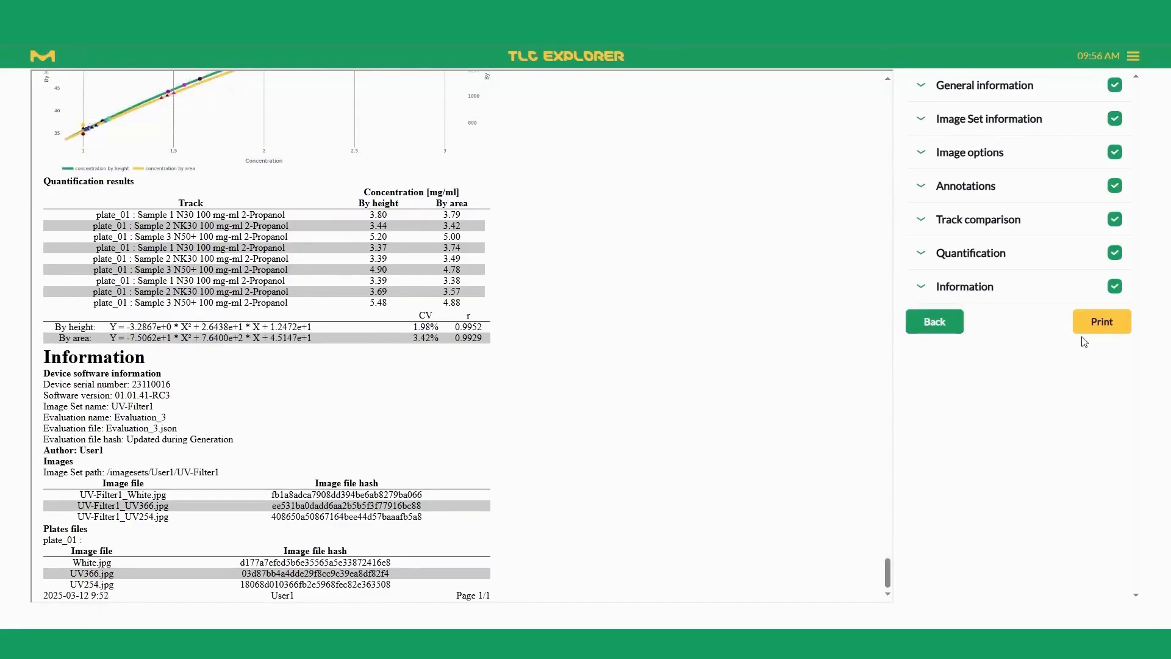
{"action": "left_click", "coordinate": [1096, 329]}
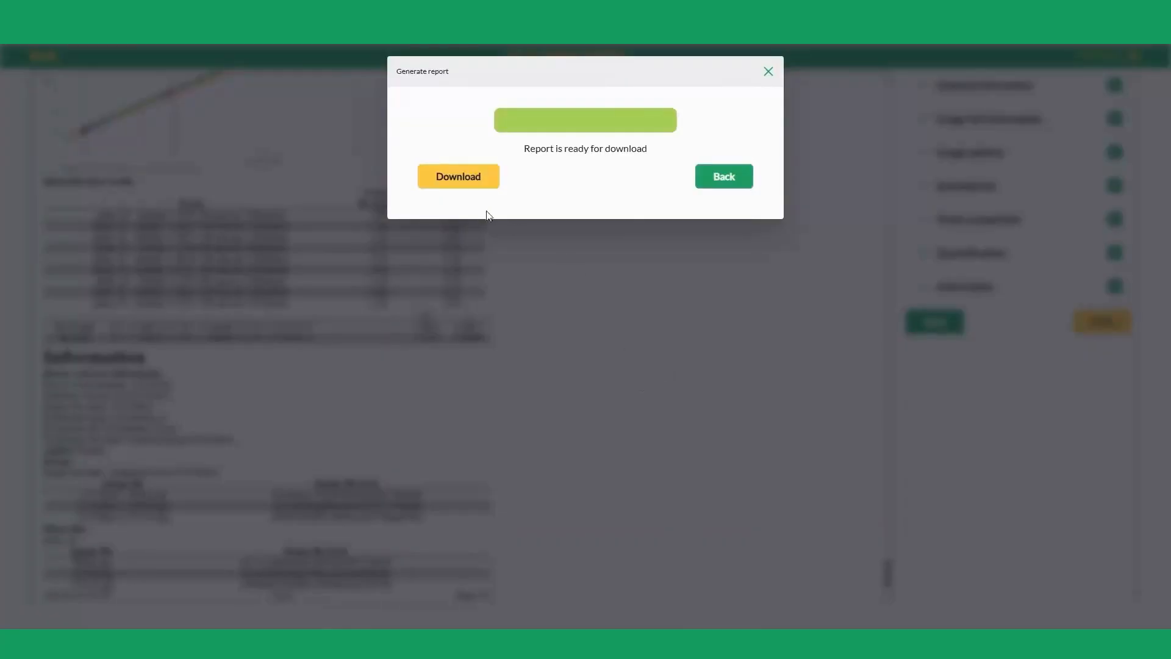
{"action": "left_click", "coordinate": [451, 182]}
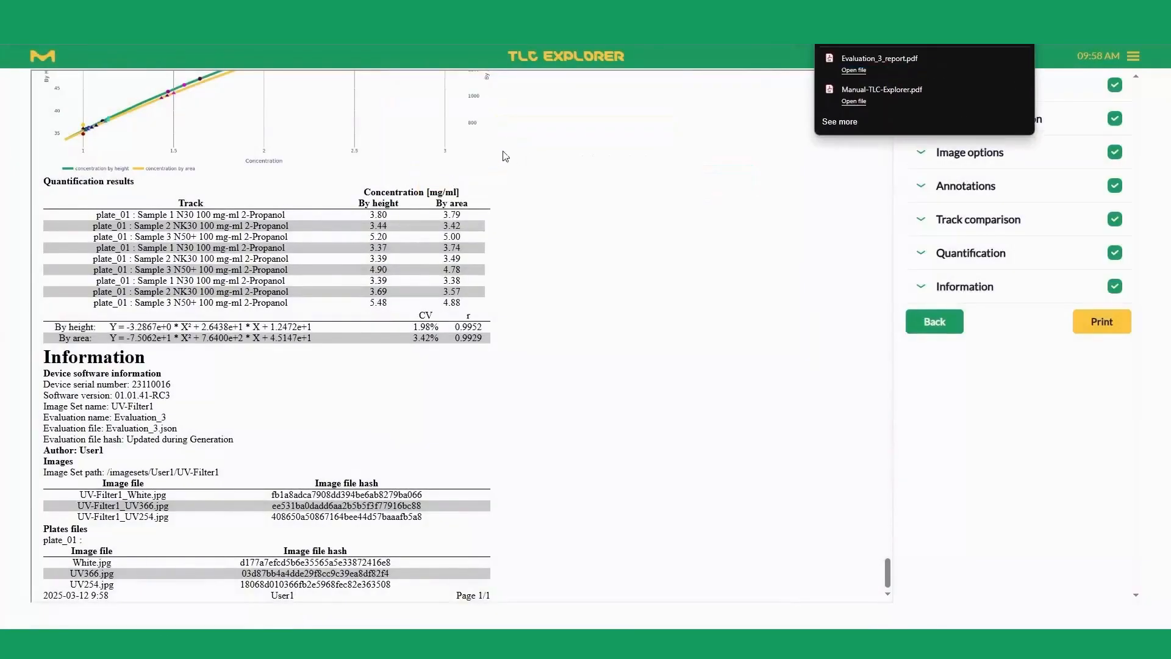
{"action": "left_click", "coordinate": [854, 71]}
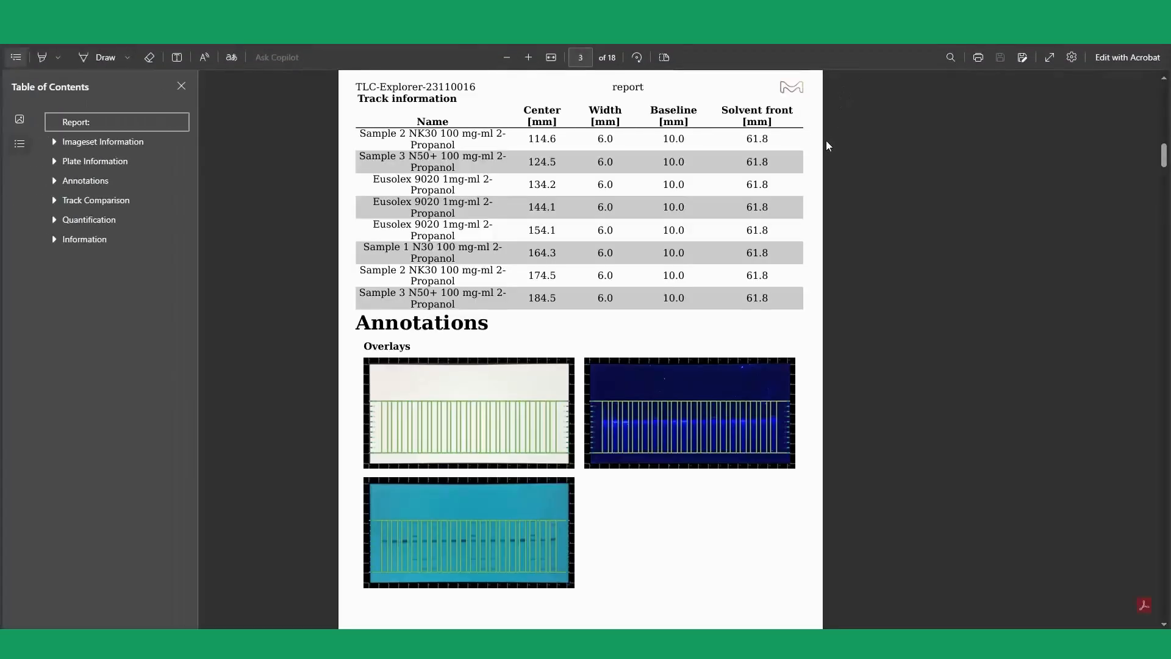